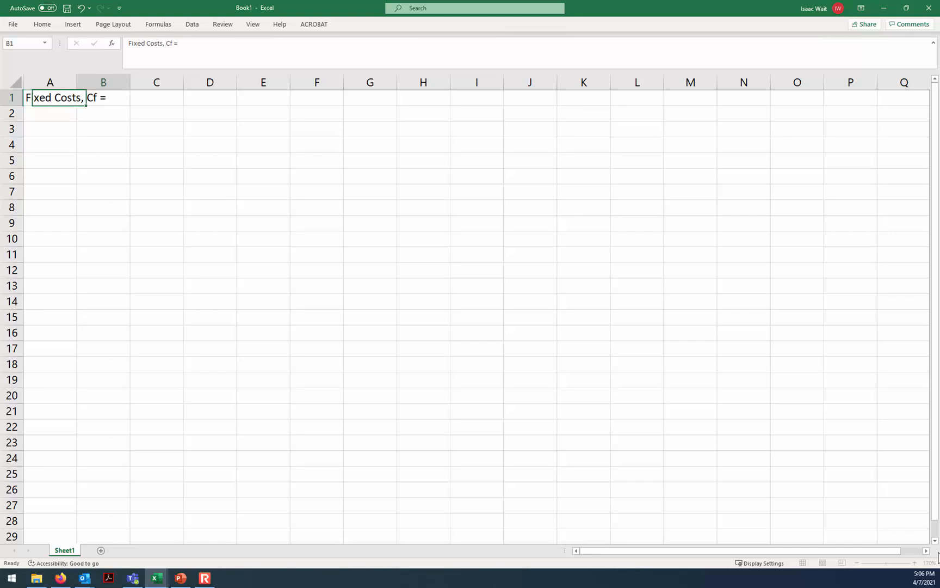
Step: Enter the fixed cost of 73000 in C1 and the unit "per month" in D1
{"action": "type", "text": "73"}
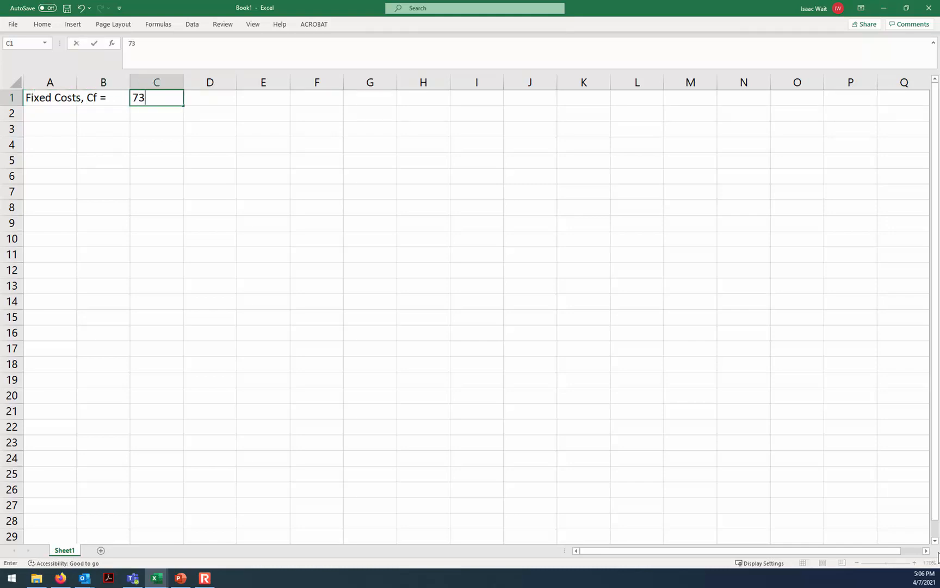
{"action": "type", "text": "000"}
{"action": "key", "text": "Tab"}
{"action": "type", "text": "per month"}
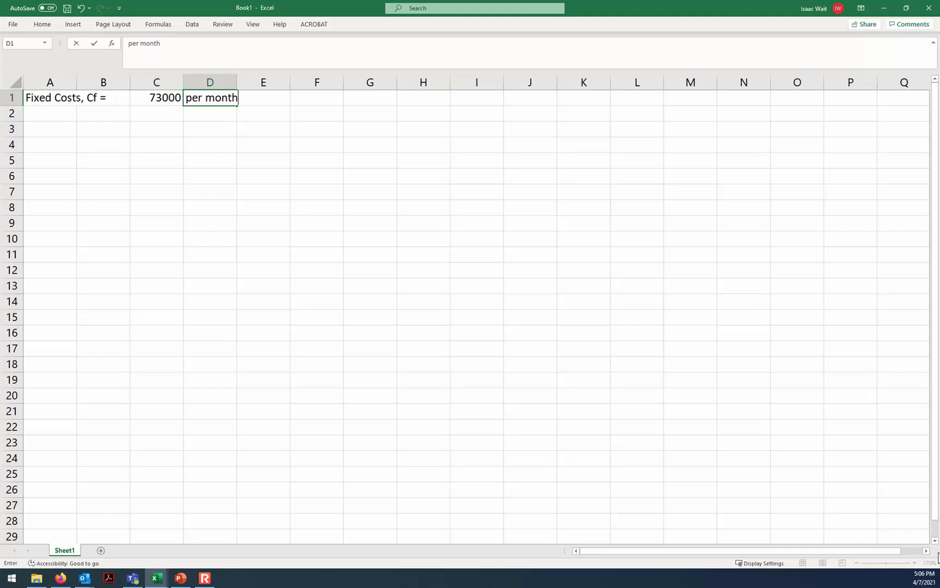
{"action": "key", "text": "Return"}
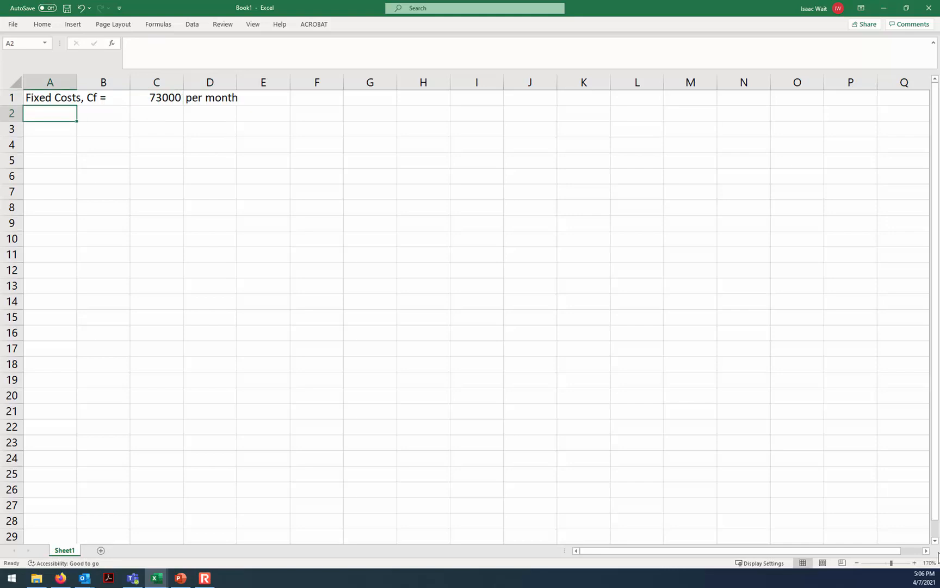
Step: Label A2 "Variable cost per unit, v =" and enter 83 in D2
{"action": "type", "text": "Variabl"}
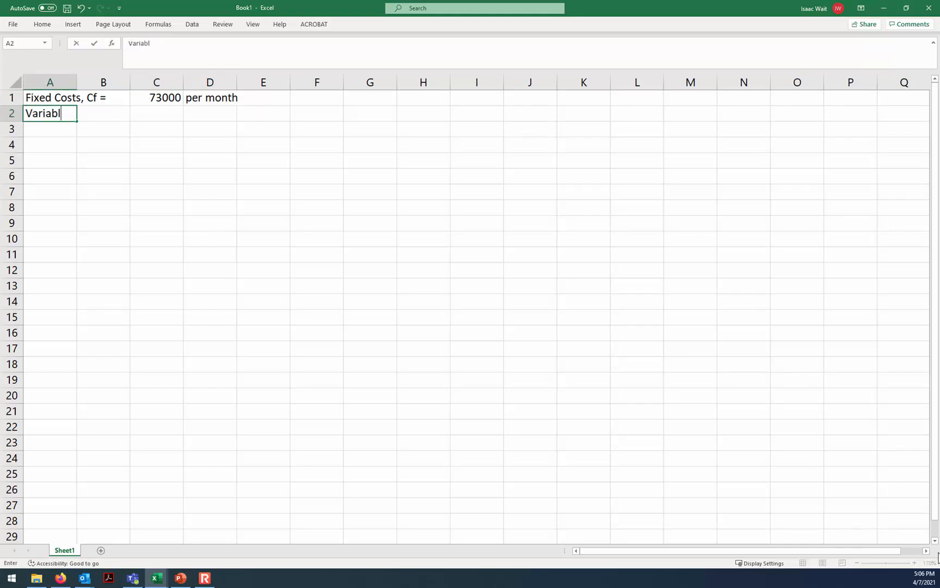
{"action": "type", "text": "e cost per uni"}
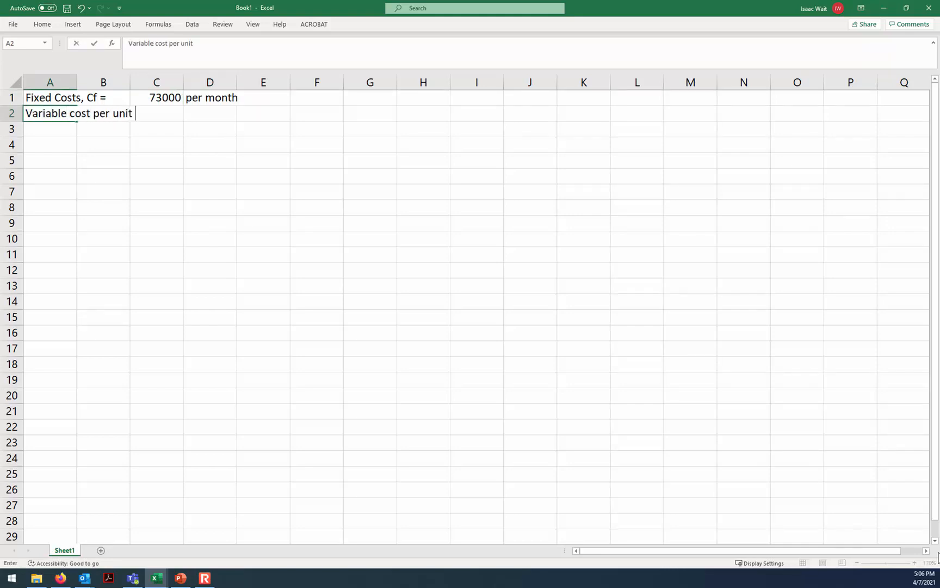
{"action": "type", "text": "t, v ="}
{"action": "key", "text": "Tab"}
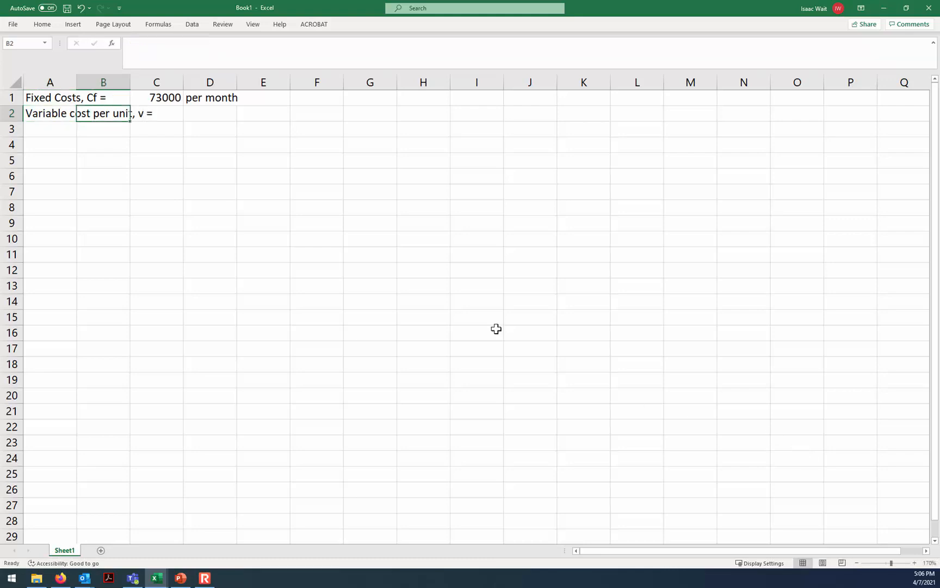
{"action": "left_click", "coordinate": [202, 113]}
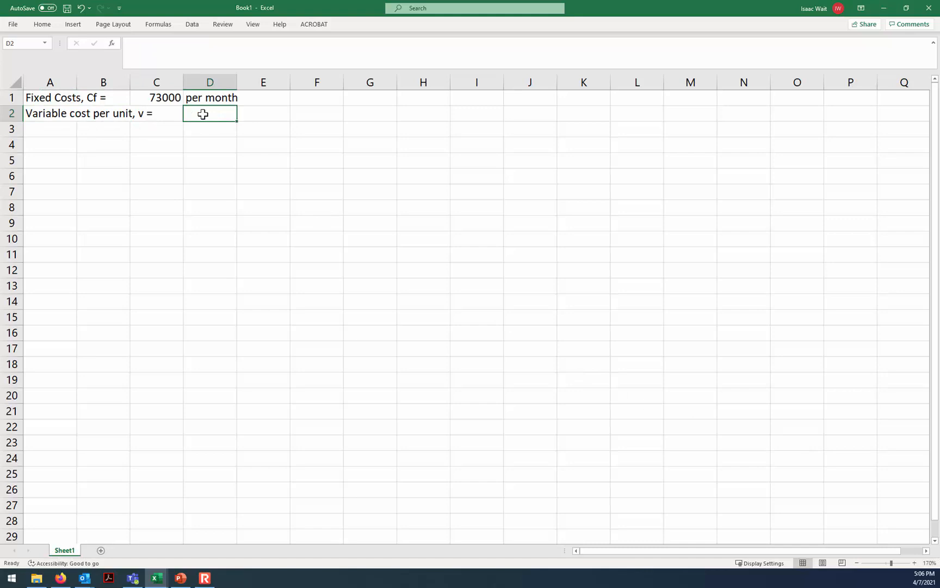
{"action": "type", "text": "9"}
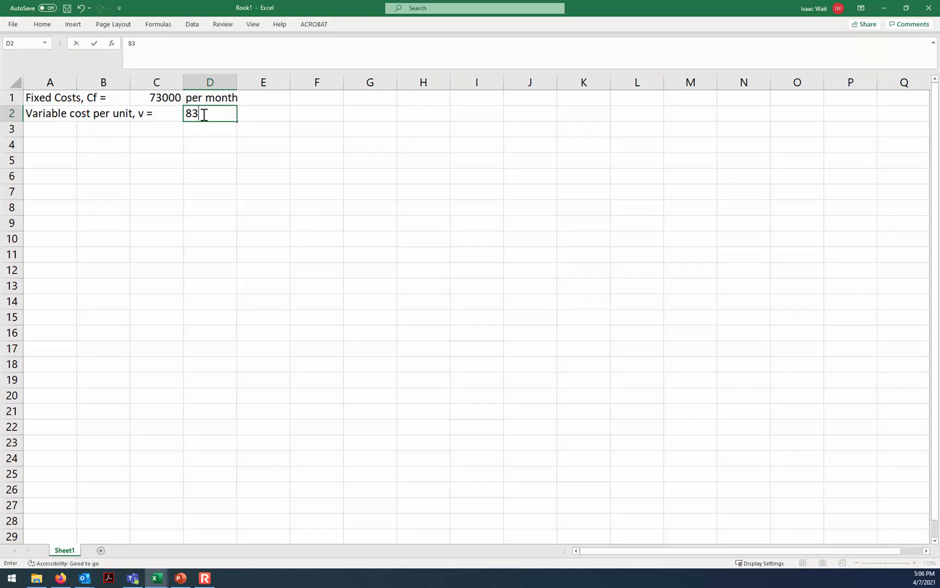
{"action": "key", "text": "Return"}
Step: Label A3 "Price for zero demand, a =" and enter 180 in D3
{"action": "key", "text": "Left"}
{"action": "key", "text": "Left"}
{"action": "key", "text": "Left"}
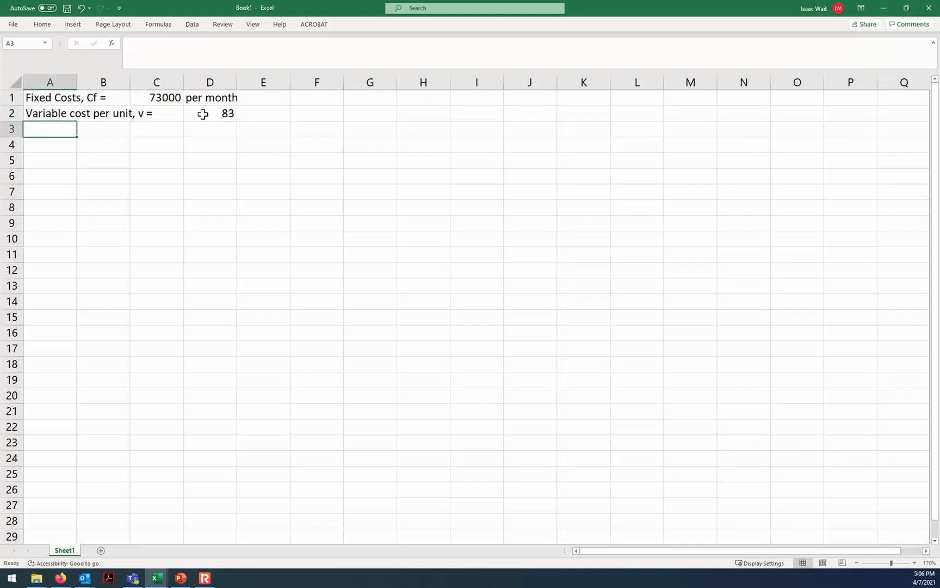
{"action": "type", "text": "Price for zero demand"}
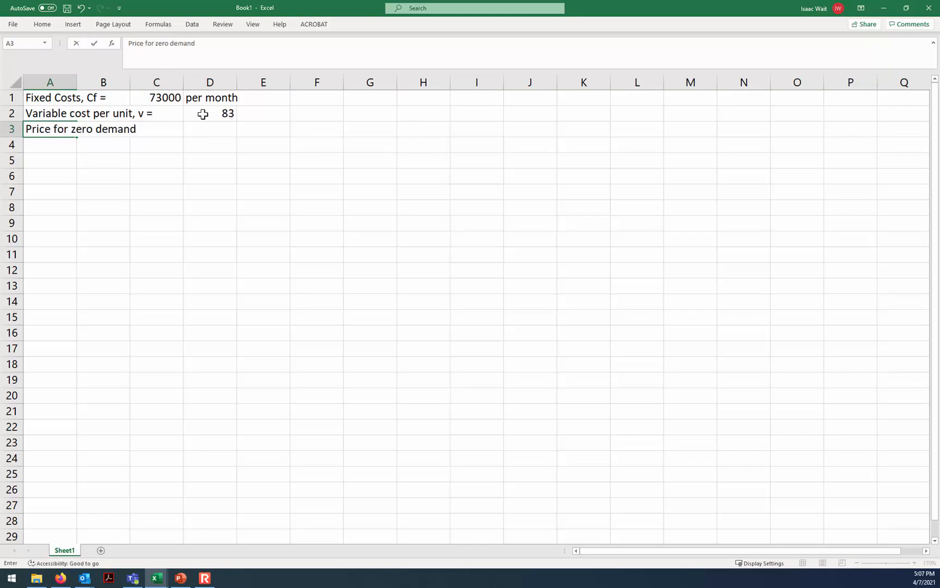
{"action": "key", "text": "Right"}
{"action": "key", "text": "Right"}
{"action": "key", "text": "Right"}
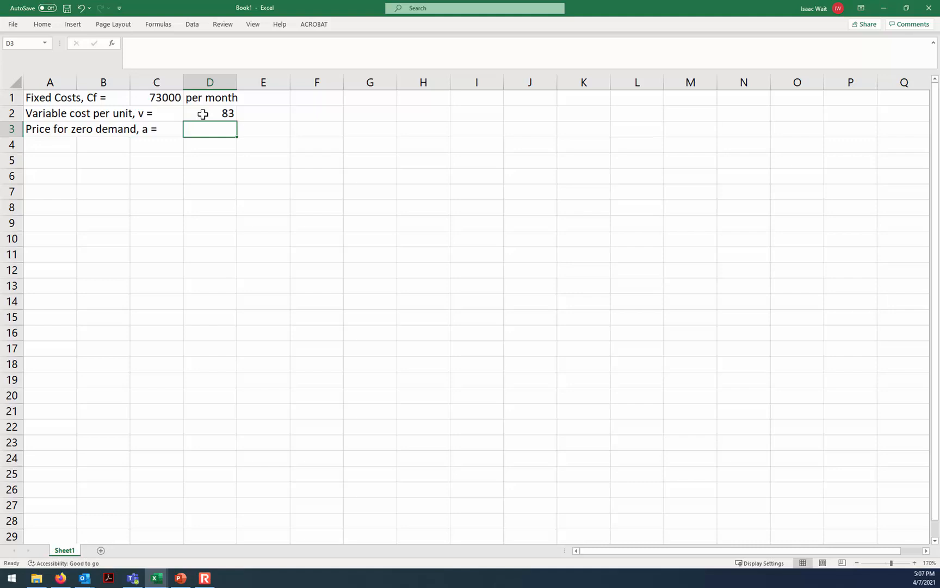
{"action": "type", "text": "180"}
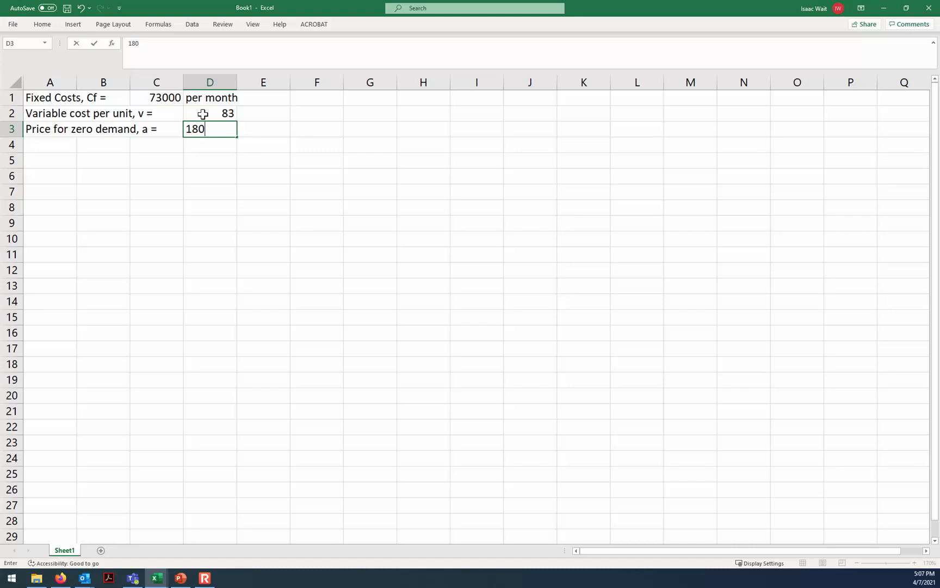
{"action": "key", "text": "Return"}
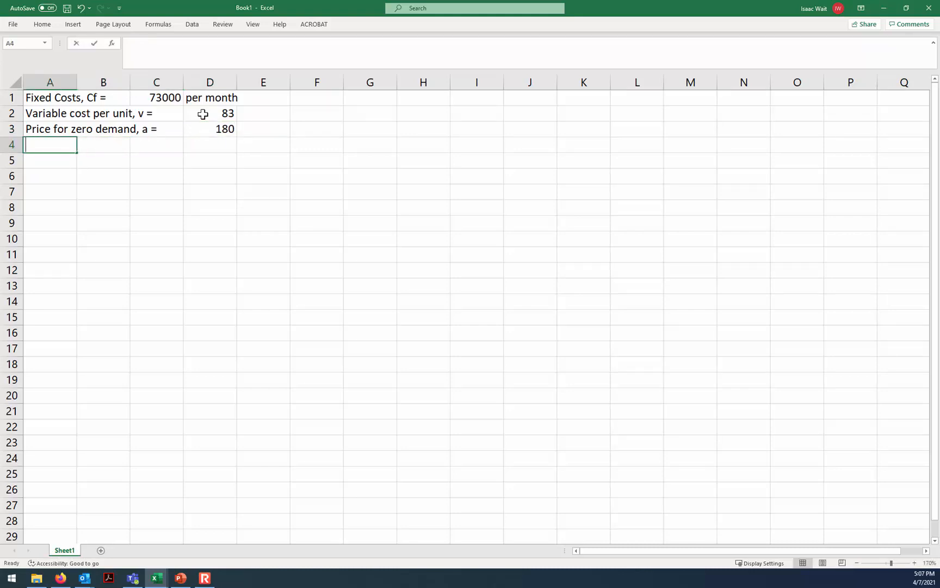
Step: Label A4 "Decrease price by how much to increase demand by 1, b=" and enter .02 in G4
{"action": "type", "text": "Decrease price by how muc hou much"}
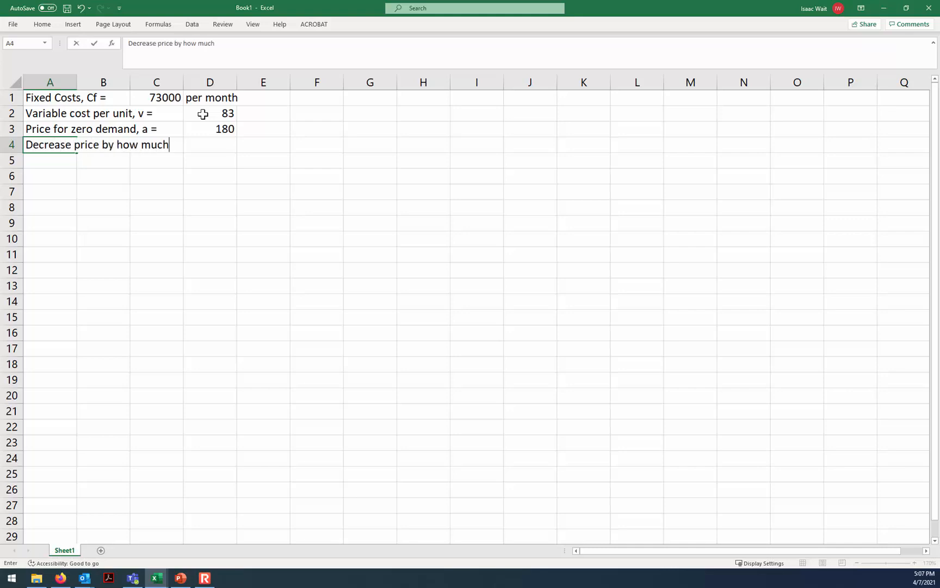
{"action": "type", "text": " to increase dem"}
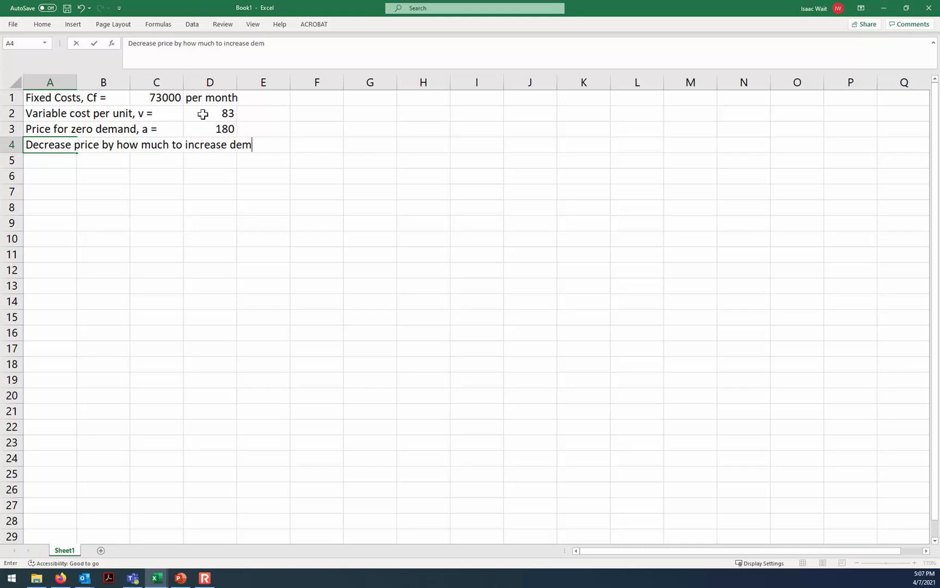
{"action": "type", "text": "and by 1, b="}
{"action": "key", "text": "Return"}
{"action": "key", "text": "Up"}
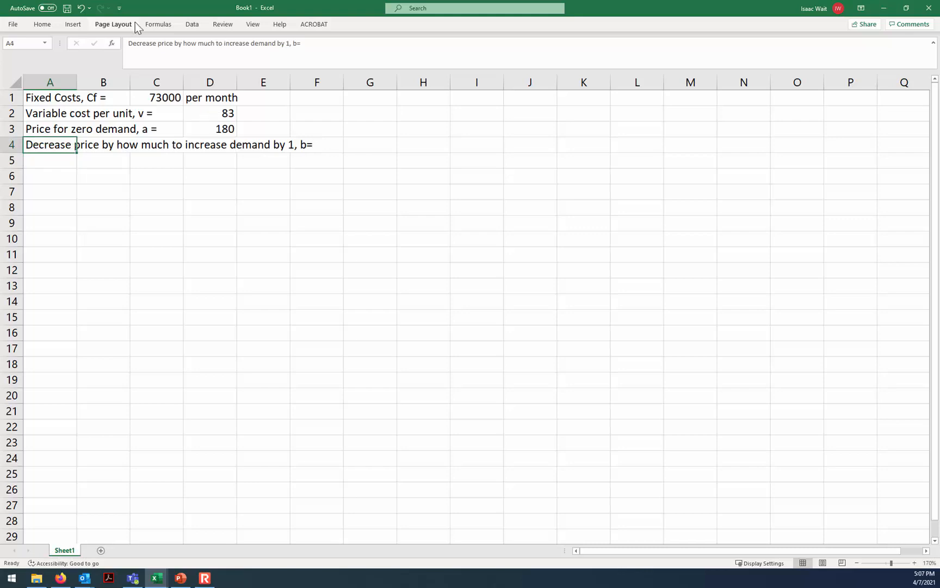
{"action": "left_click", "coordinate": [381, 146]}
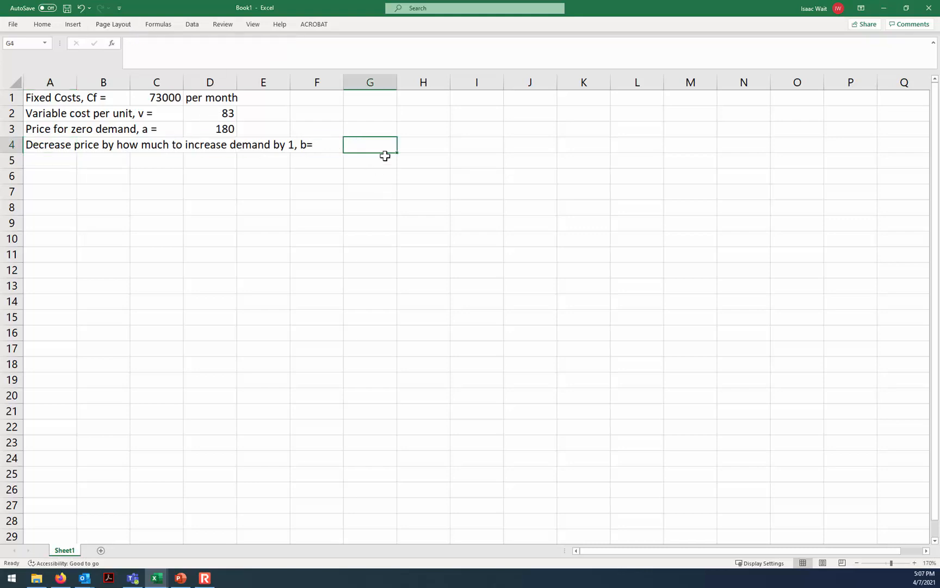
{"action": "type", "text": ".02"}
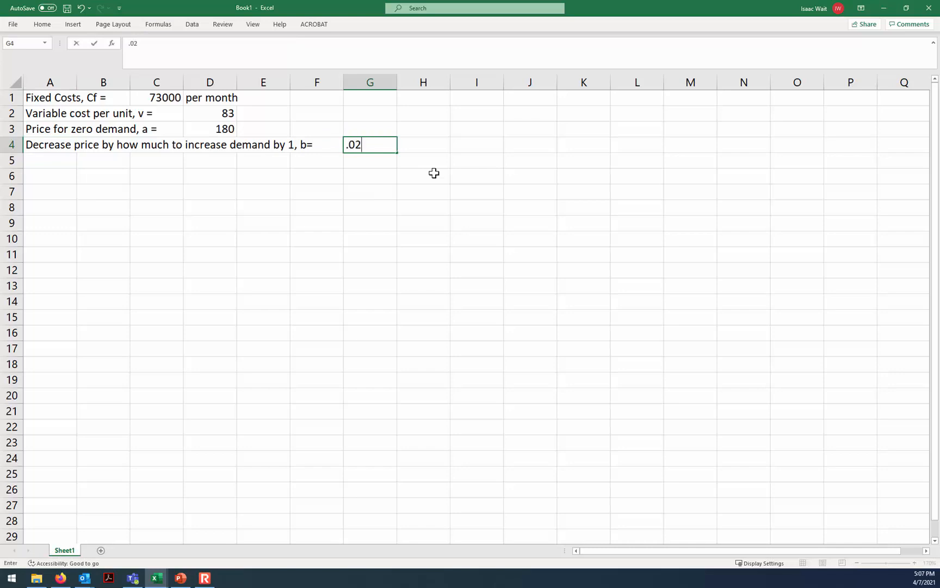
{"action": "key", "text": "Return"}
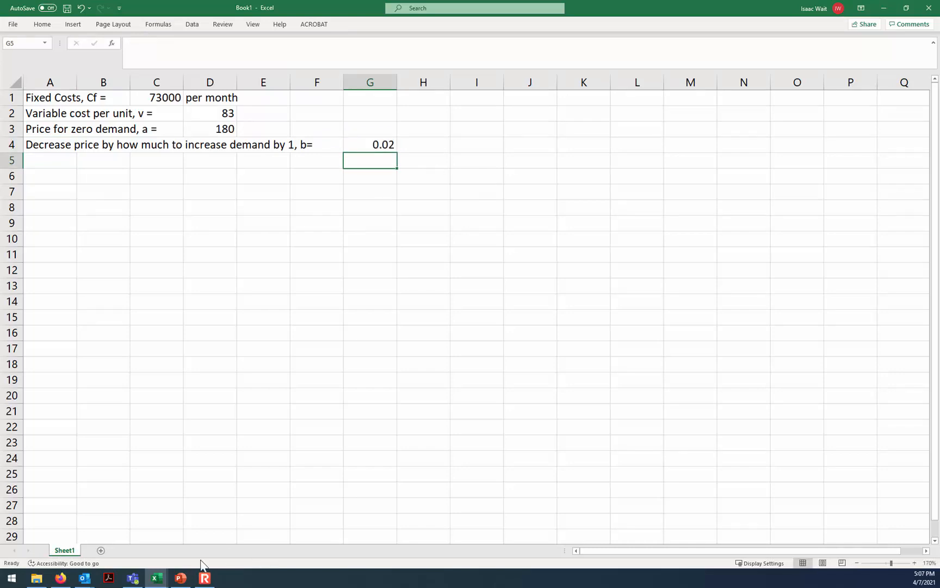
Step: Consult the breakeven problem slide in PowerPoint, return to the Book1 workbook in Excel, and review the four entered parameter values
{"action": "left_click", "coordinate": [87, 580]}
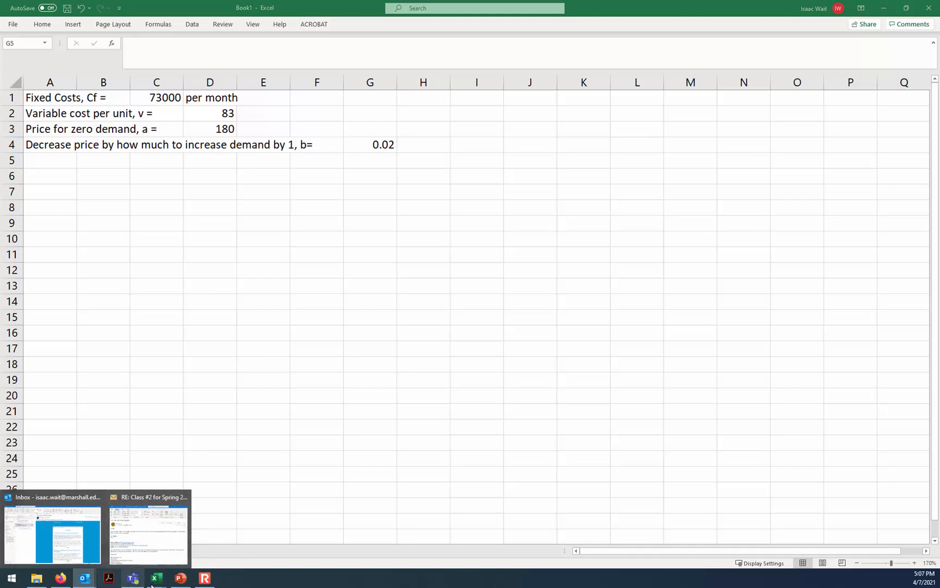
{"action": "left_click", "coordinate": [180, 578]}
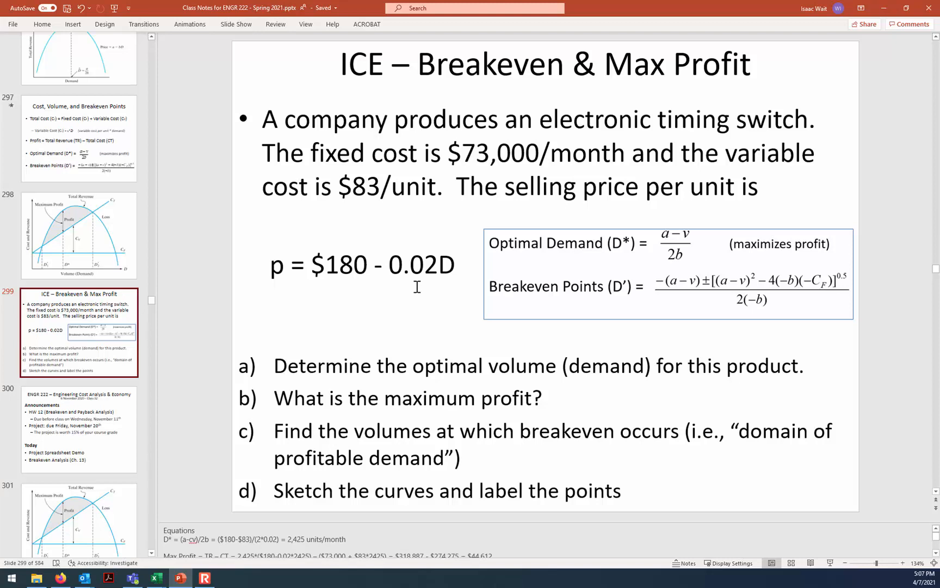
{"action": "mouse_move", "coordinate": [156, 578]}
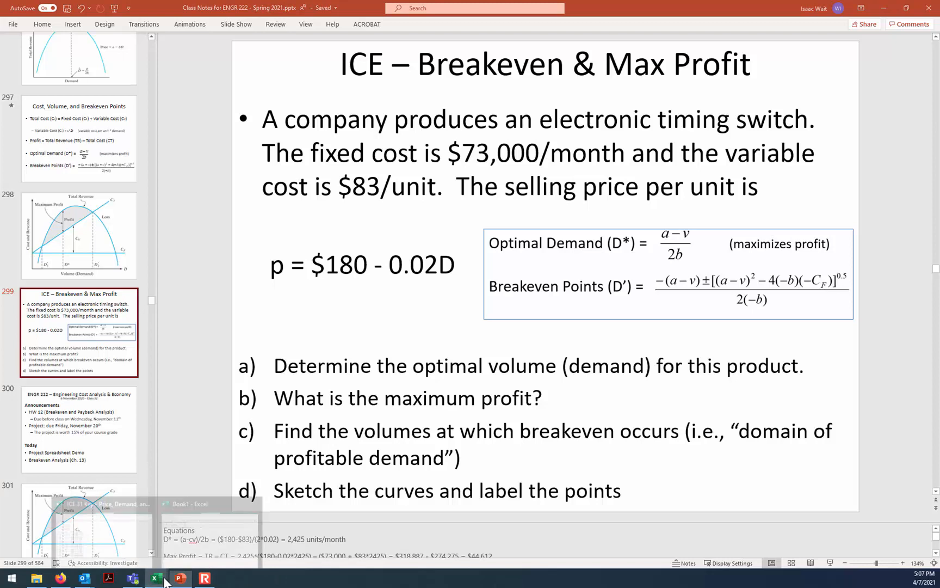
{"action": "left_click", "coordinate": [233, 550]}
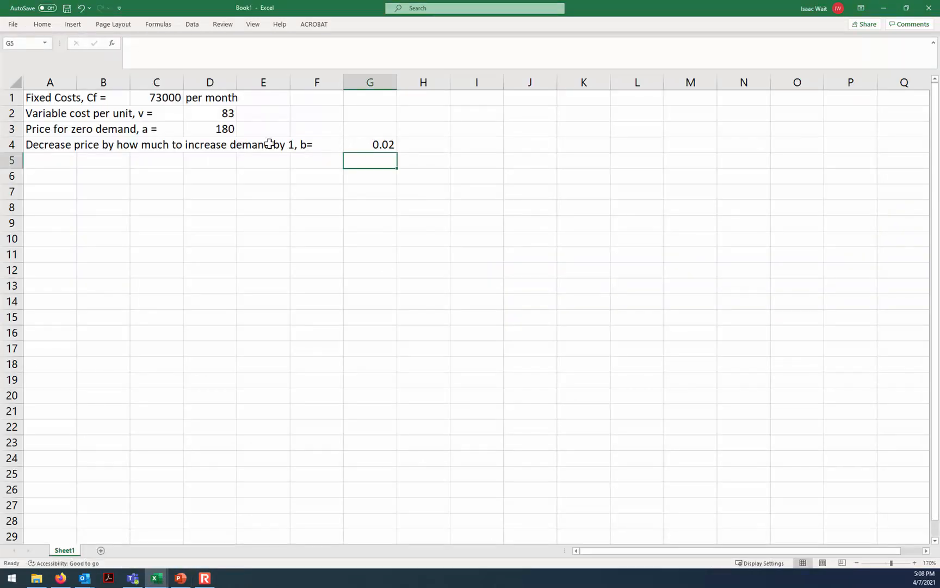
{"action": "left_click", "coordinate": [163, 101]}
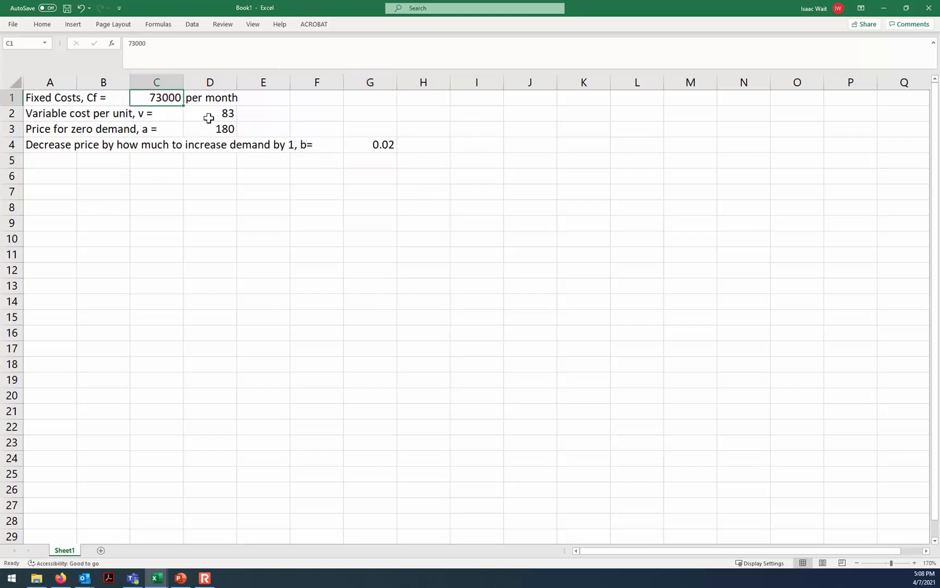
{"action": "left_click", "coordinate": [210, 117]}
{"action": "left_click", "coordinate": [217, 131]}
{"action": "left_click", "coordinate": [371, 147]}
Step: Enter the table headers Demand, Price, Revenue, Cost and Profit across A6 to E6
{"action": "left_click", "coordinate": [46, 176]}
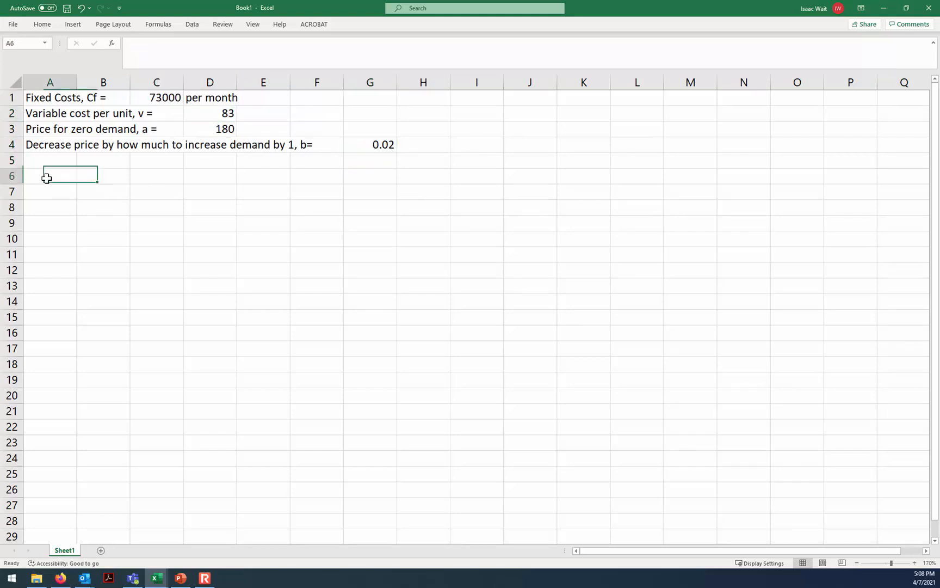
{"action": "type", "text": "D"}
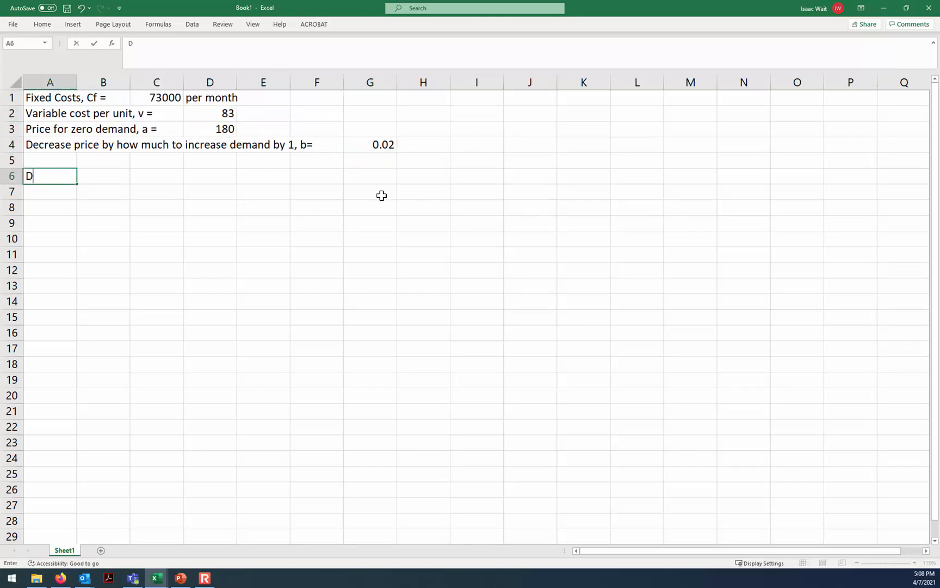
{"action": "type", "text": "eaand"}
{"action": "key", "text": "Tab"}
{"action": "type", "text": "Price"}
{"action": "key", "text": "Tab"}
{"action": "type", "text": "Revenue"}
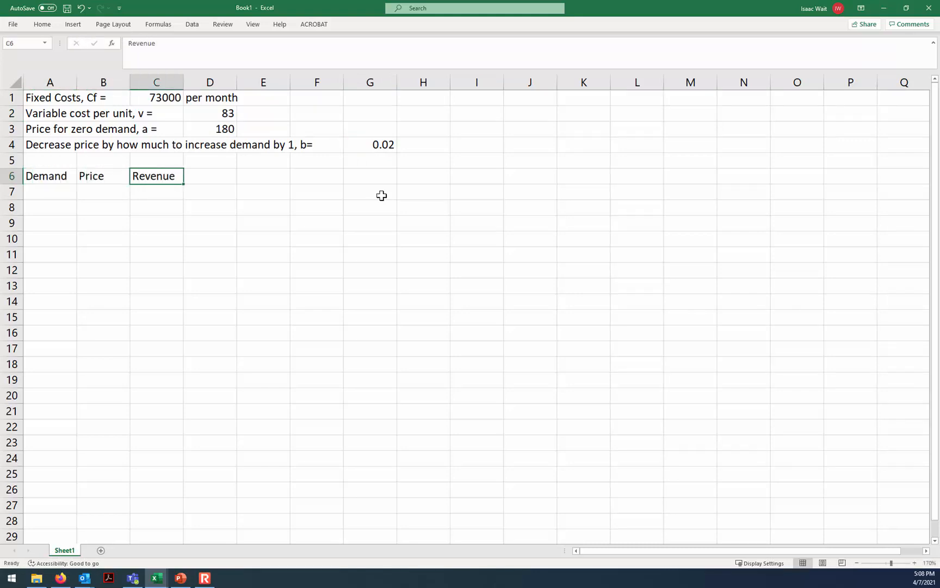
{"action": "key", "text": "Tab"}
{"action": "type", "text": "Cost"}
{"action": "key", "text": "Tab"}
{"action": "type", "text": "Pr"}
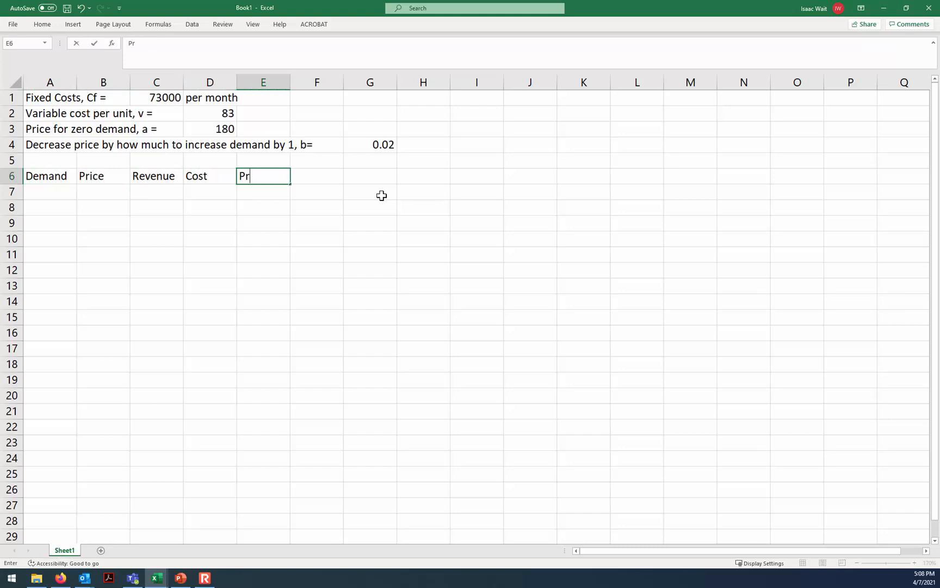
{"action": "type", "text": "ofit"}
{"action": "key", "text": "Return"}
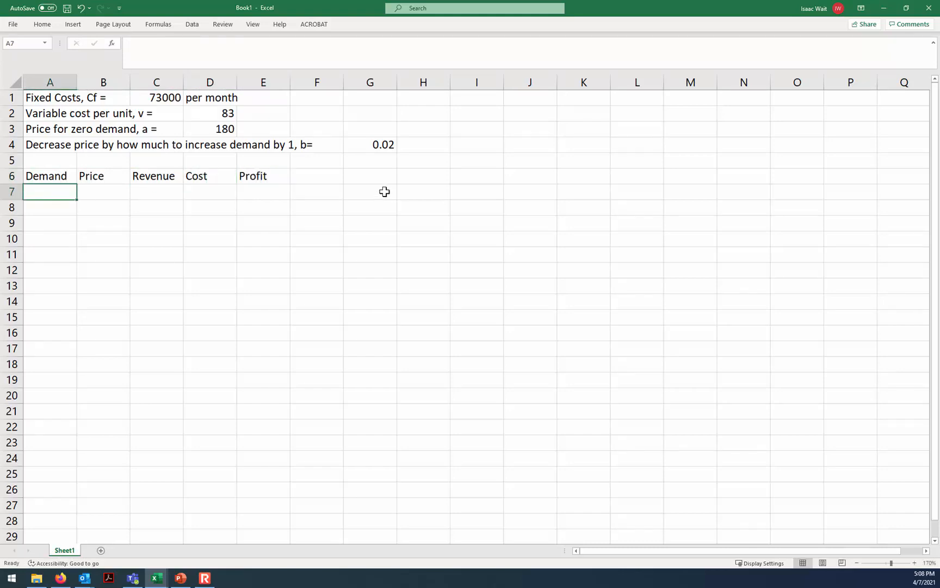
Step: Fill the Demand column from A7 to A14 with 0, 10, 100, 200, 400, 500, 1000 and 1500
{"action": "left_click", "coordinate": [914, 562]}
{"action": "left_click", "coordinate": [914, 562]}
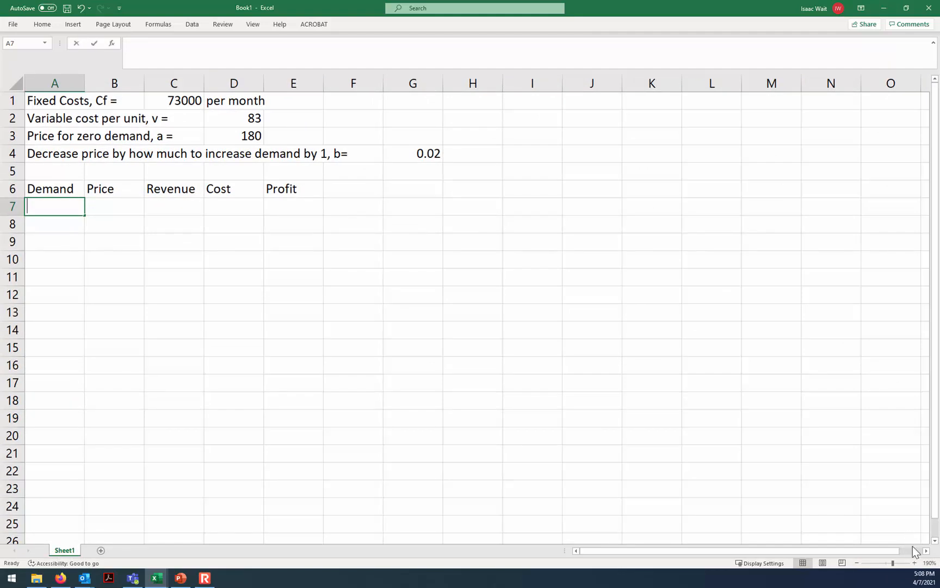
{"action": "type", "text": "0"}
{"action": "key", "text": "Return"}
{"action": "type", "text": "10"}
{"action": "key", "text": "Return"}
{"action": "type", "text": "100"}
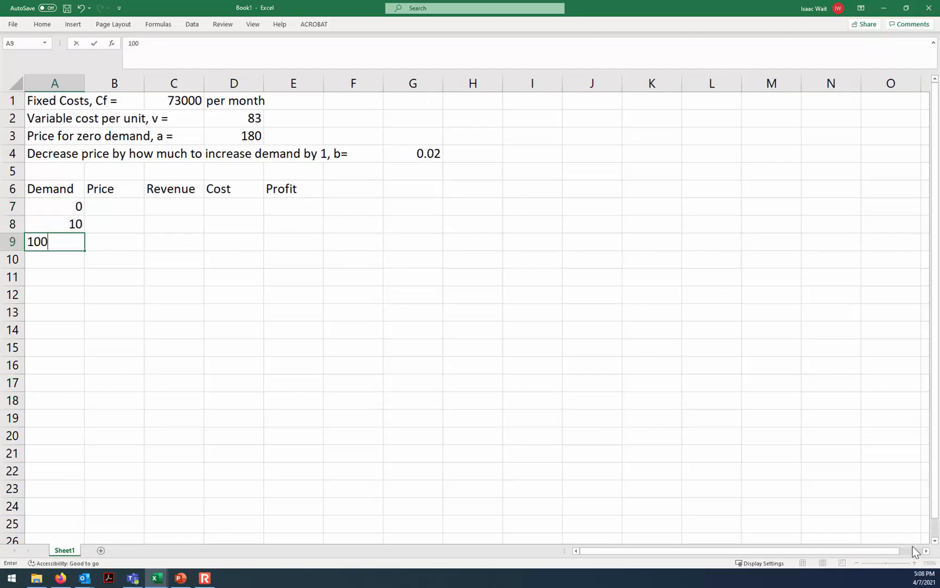
{"action": "key", "text": "Return"}
{"action": "type", "text": "200"}
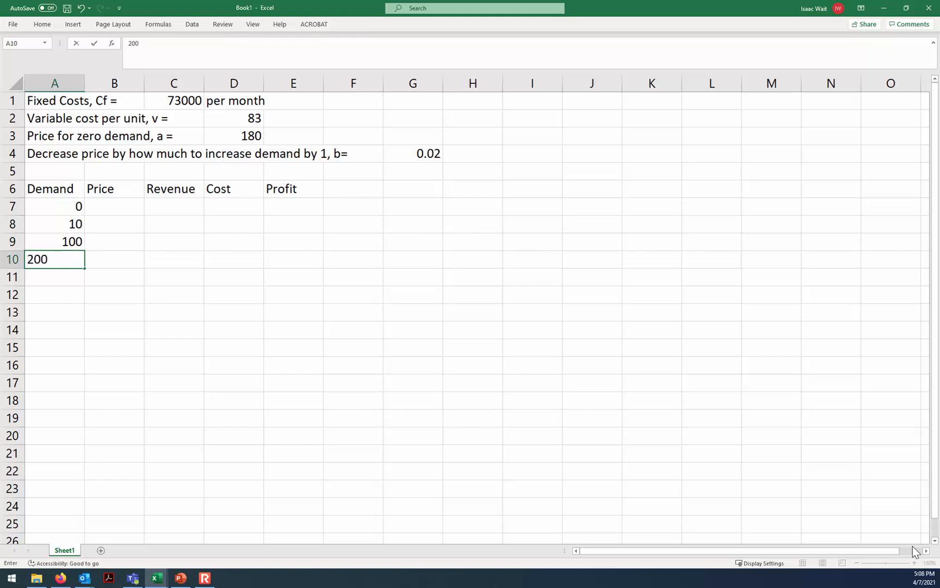
{"action": "key", "text": "Return"}
{"action": "type", "text": "400"}
{"action": "key", "text": "Return"}
{"action": "type", "text": "500"}
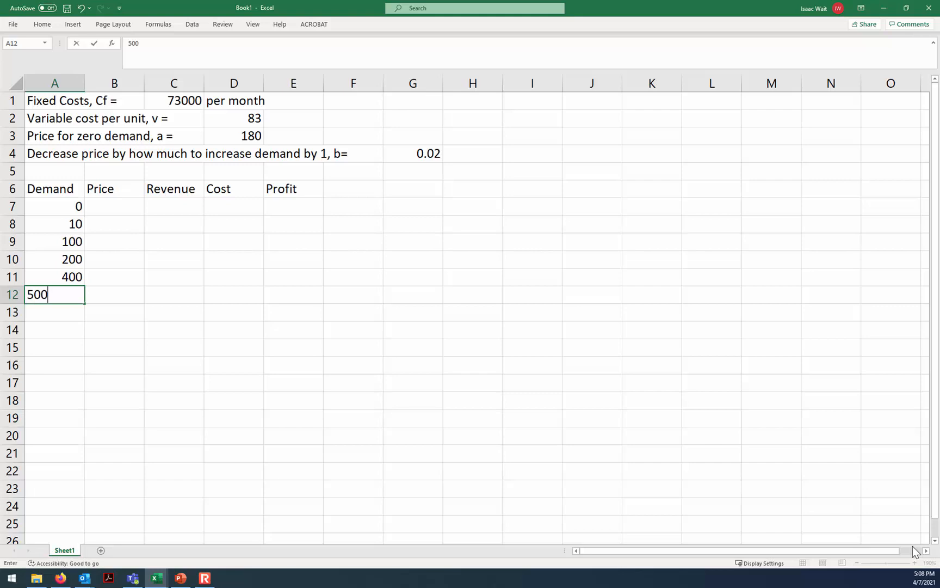
{"action": "key", "text": "Return"}
{"action": "type", "text": "1000"}
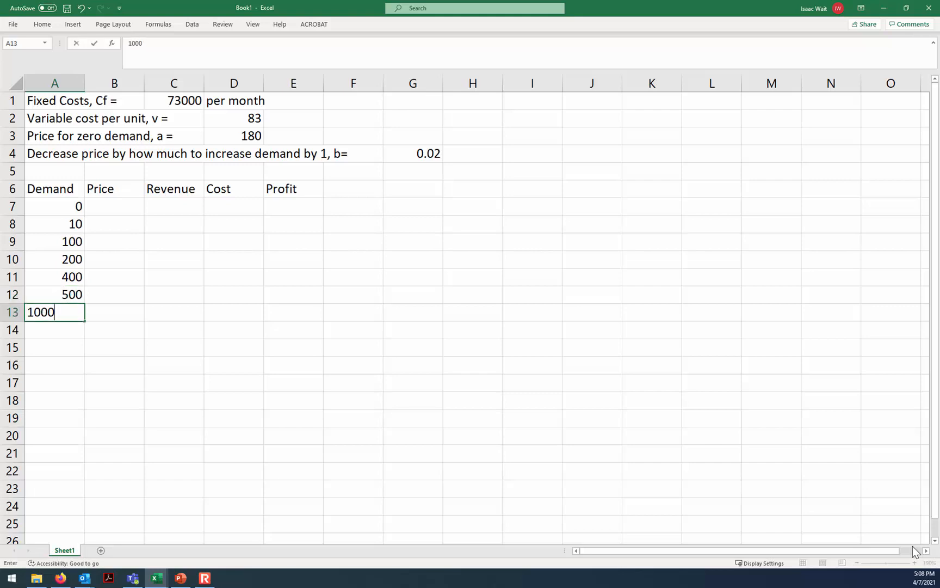
{"action": "key", "text": "Return"}
{"action": "type", "text": "1500"}
{"action": "key", "text": "Return"}
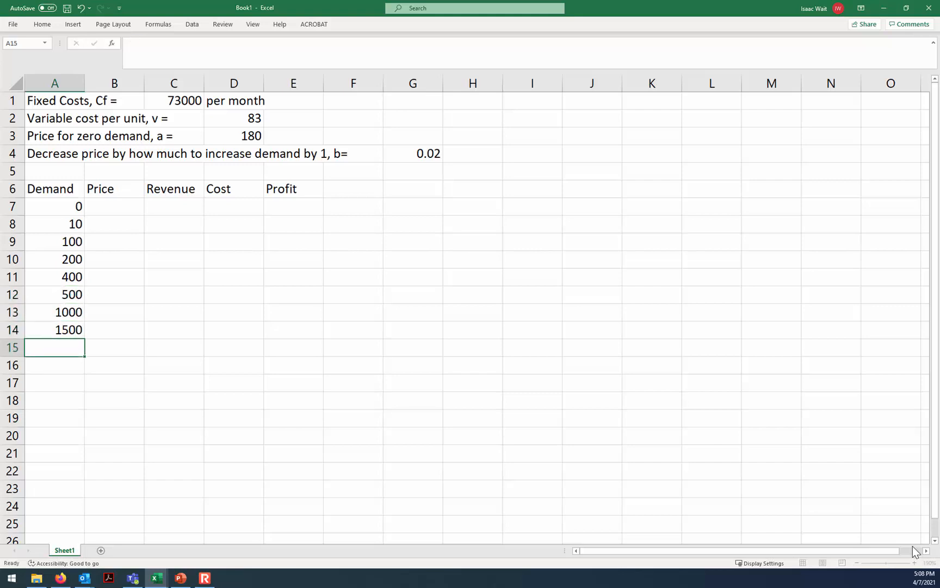
Step: Enter 2000 in A15 and extend the Demand series in steps of 500 down to 6000 in A23
{"action": "type", "text": "2000"}
{"action": "key", "text": "Return"}
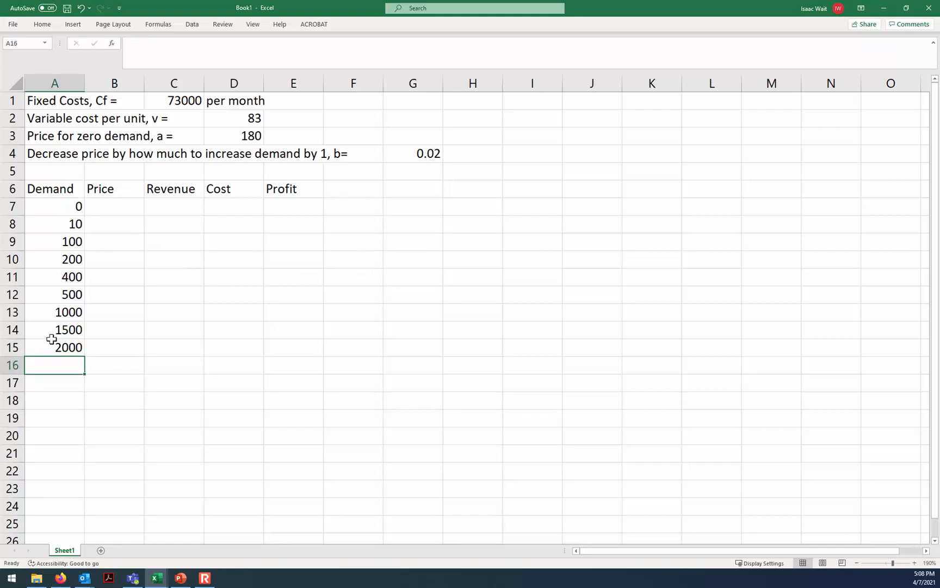
{"action": "left_click_drag", "start_coordinate": [58, 333], "coordinate": [84, 491]}
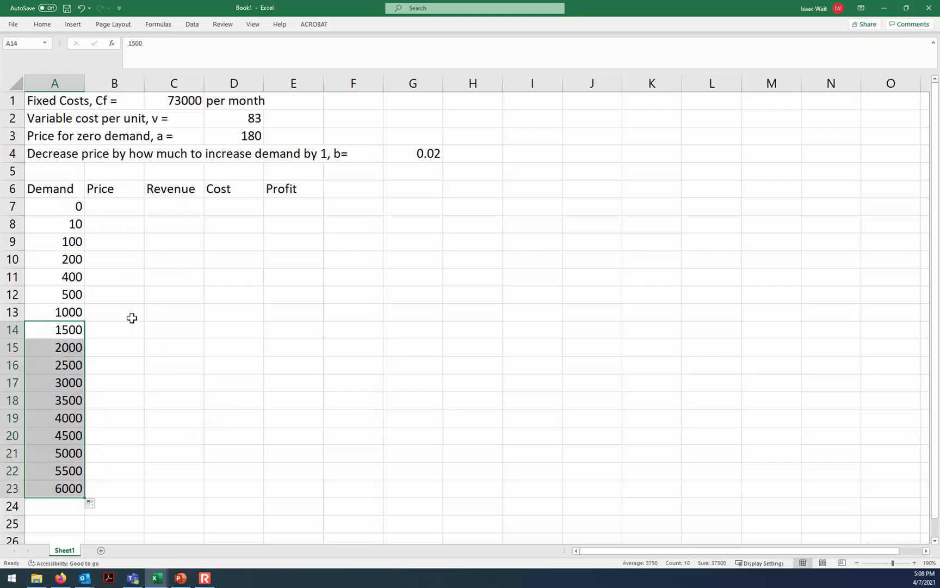
Step: Consult the price equation on the Breakeven & Max Profit slide in PowerPoint, then return to cell B7 of the Book1 workbook in Excel
{"action": "left_click", "coordinate": [115, 211]}
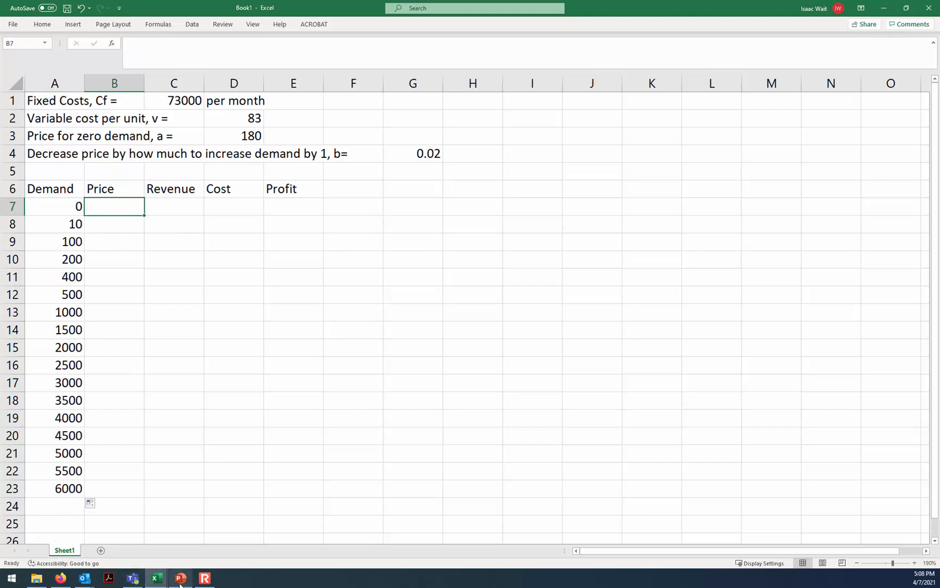
{"action": "mouse_move", "coordinate": [212, 583]}
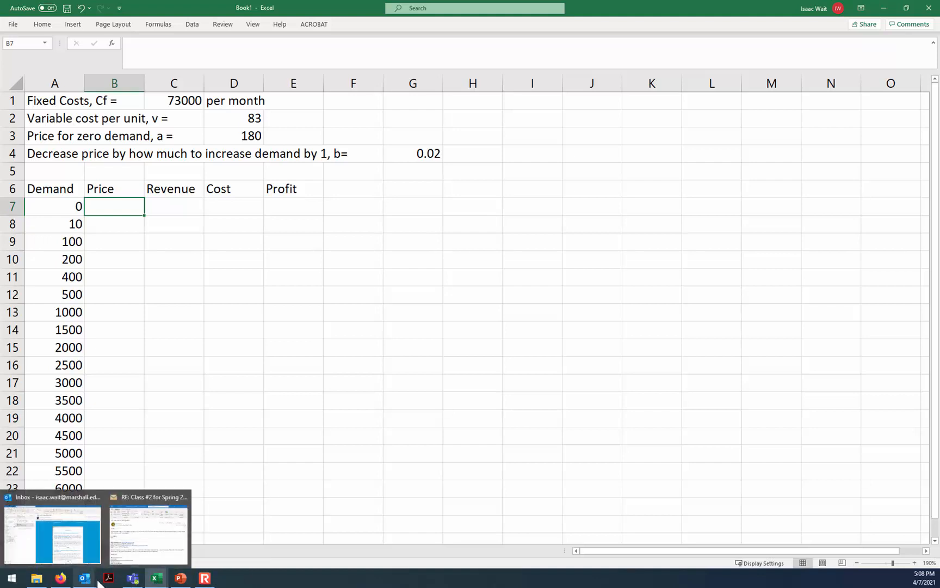
{"action": "left_click", "coordinate": [180, 578]}
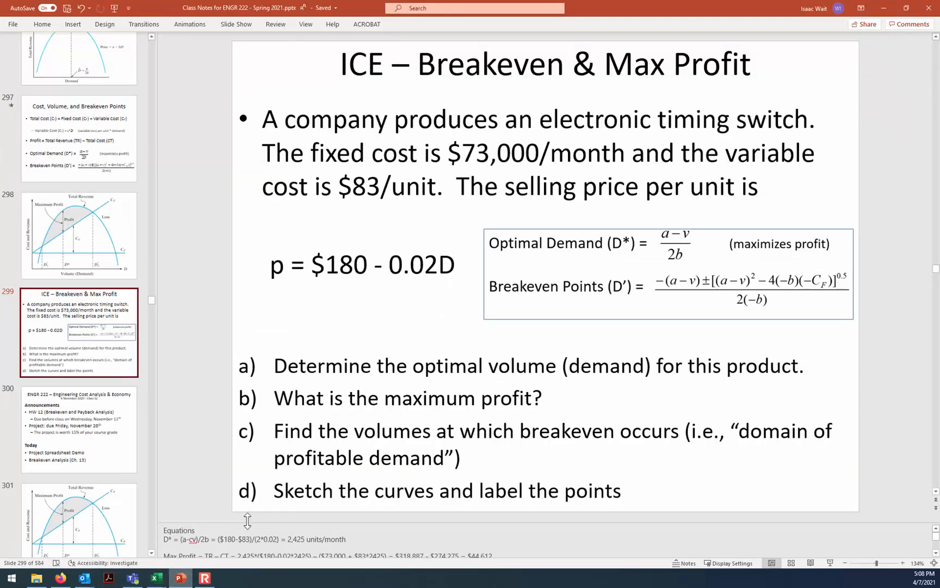
{"action": "left_click", "coordinate": [310, 266]}
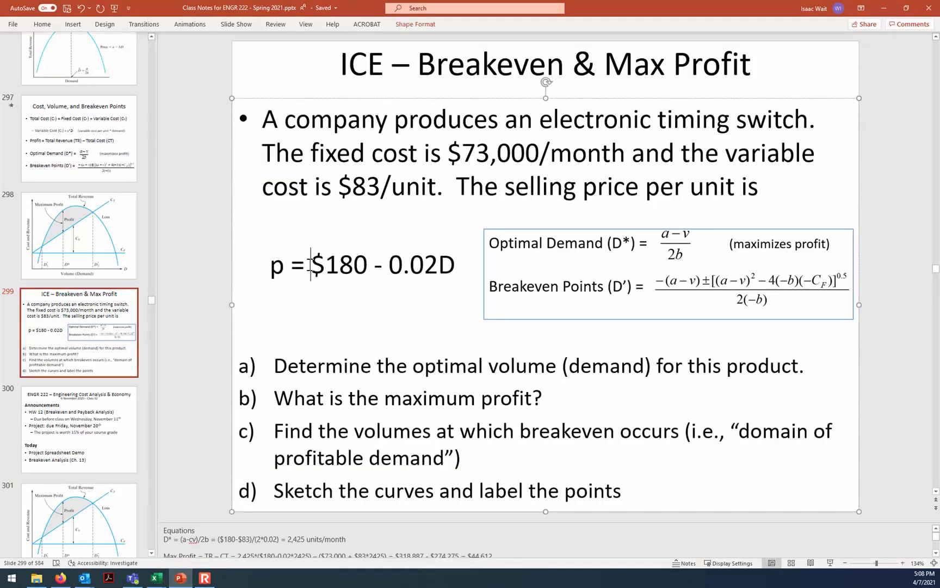
{"action": "left_click_drag", "start_coordinate": [455, 267], "coordinate": [325, 266]}
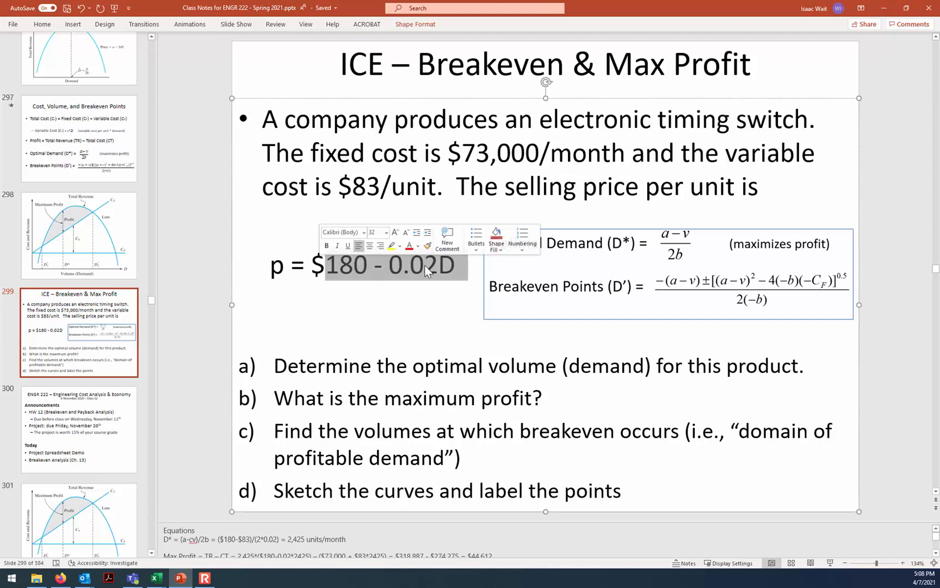
{"action": "left_click", "coordinate": [445, 267]}
{"action": "key", "text": "shift+Right"}
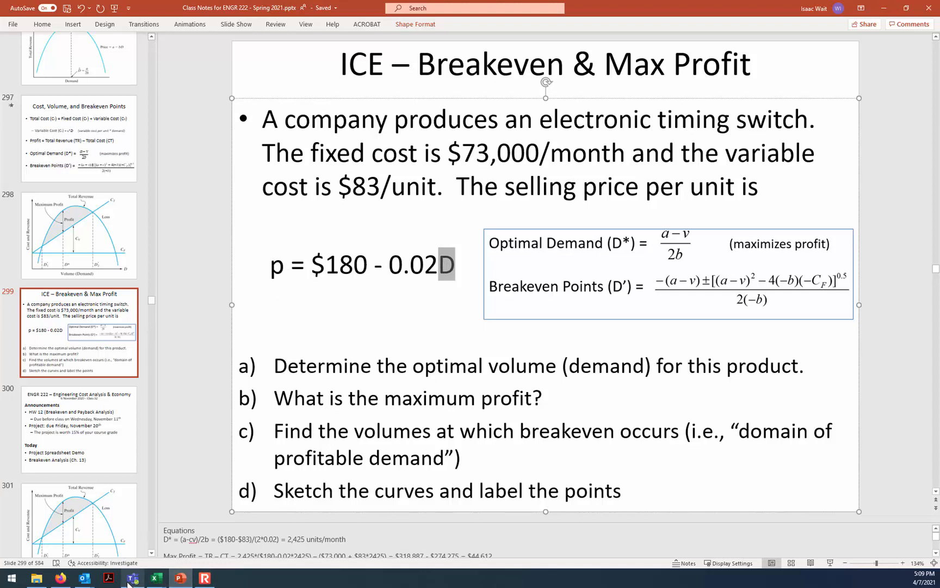
{"action": "mouse_move", "coordinate": [87, 580]}
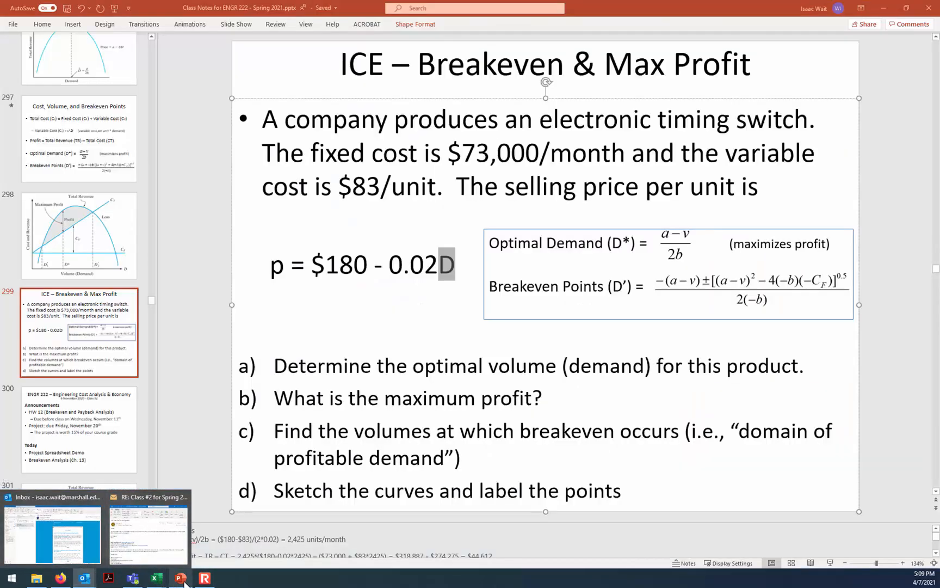
{"action": "mouse_move", "coordinate": [157, 578]}
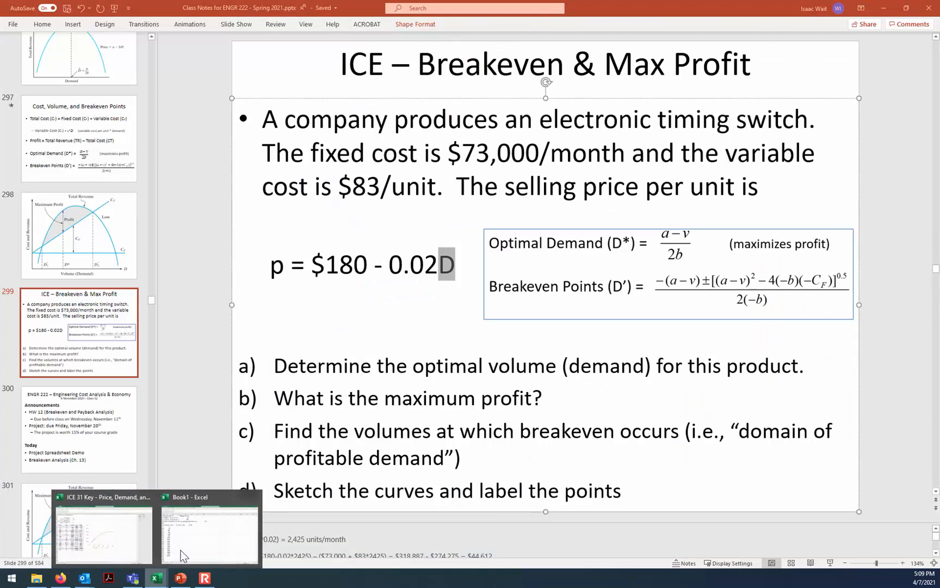
{"action": "left_click", "coordinate": [107, 539]}
{"action": "left_click", "coordinate": [892, 8]}
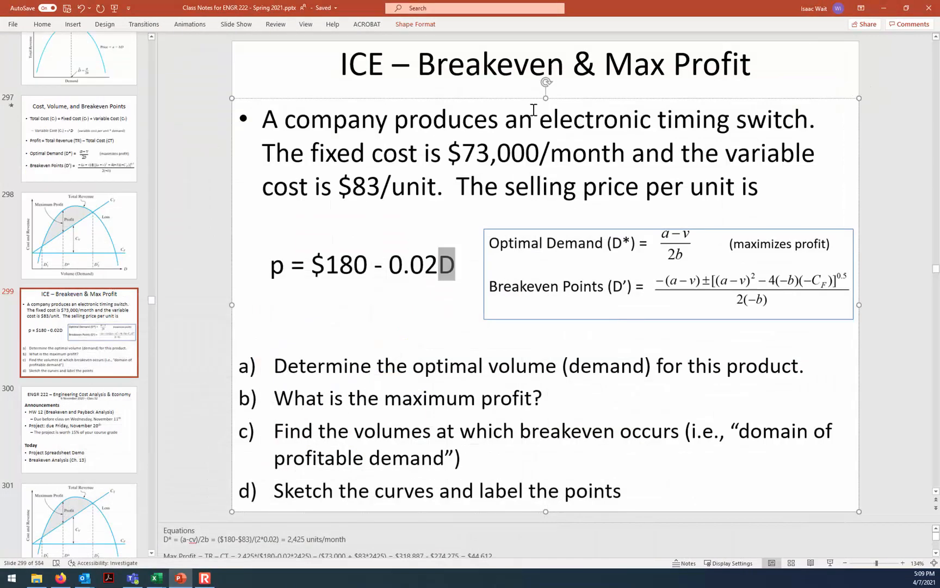
{"action": "mouse_move", "coordinate": [158, 576]}
{"action": "left_click", "coordinate": [220, 552]}
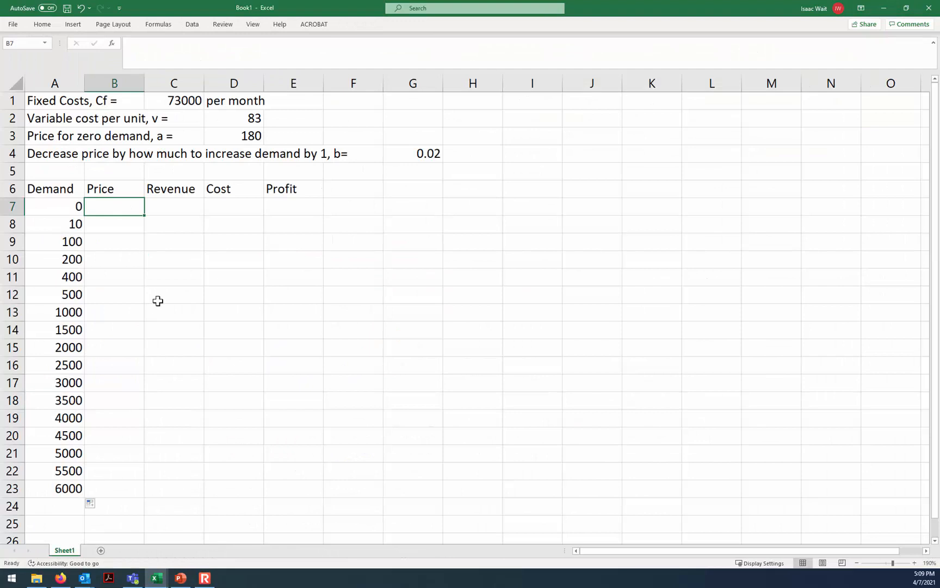
Step: Enter the price formula =$D$3-$G$4*A7 in B7, with absolute references to the a and b parameters
{"action": "type", "text": "="}
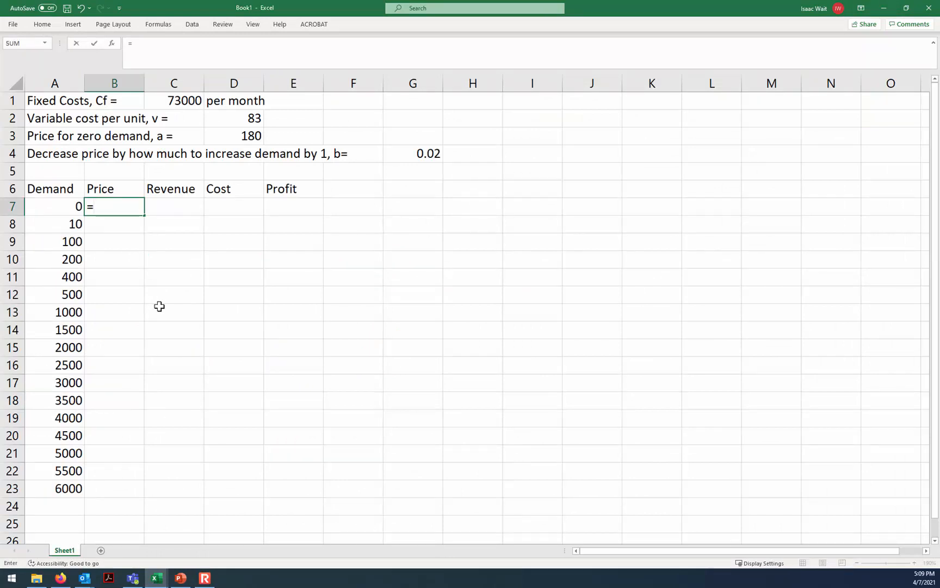
{"action": "left_click", "coordinate": [240, 136]}
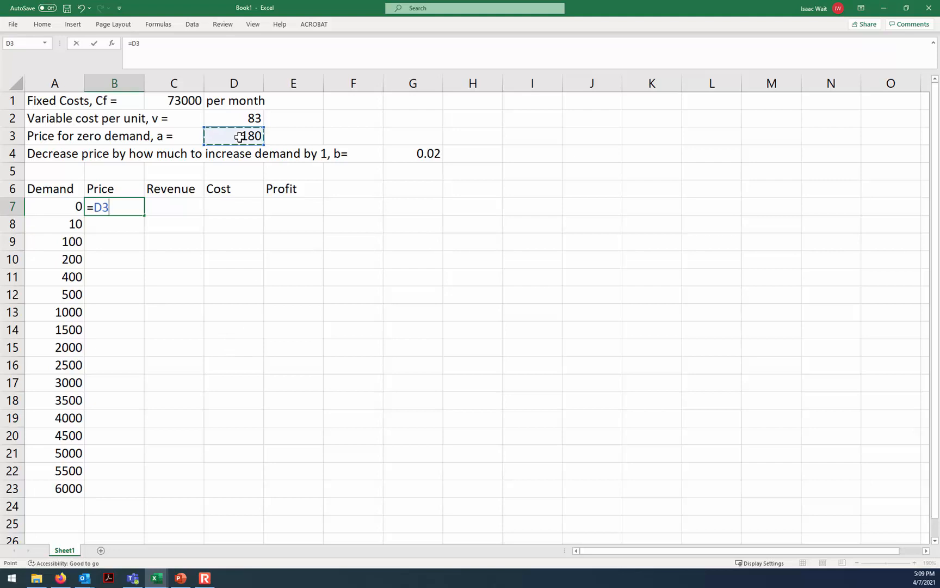
{"action": "key", "text": "F4"}
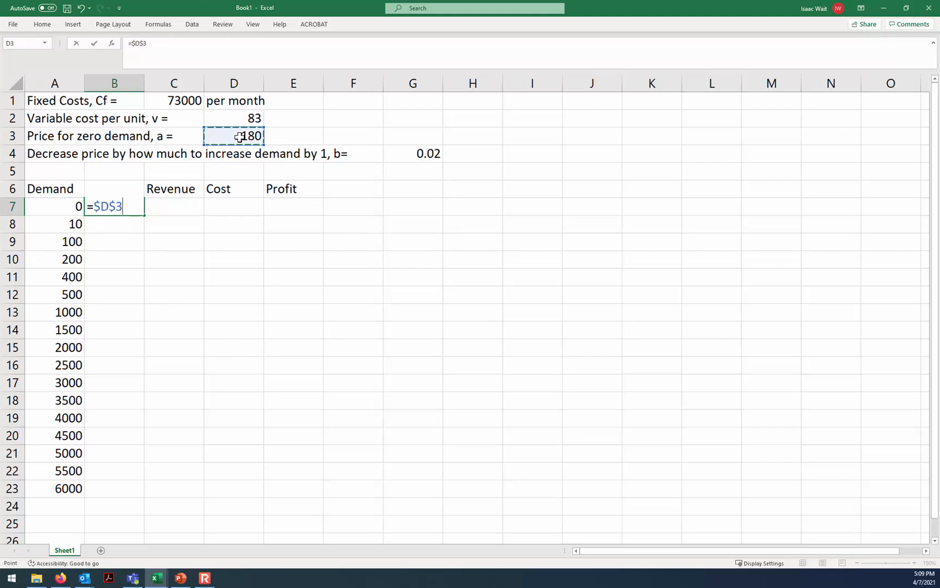
{"action": "type", "text": "-"}
{"action": "left_click", "coordinate": [426, 152]}
{"action": "key", "text": "F4"}
{"action": "type", "text": "*"}
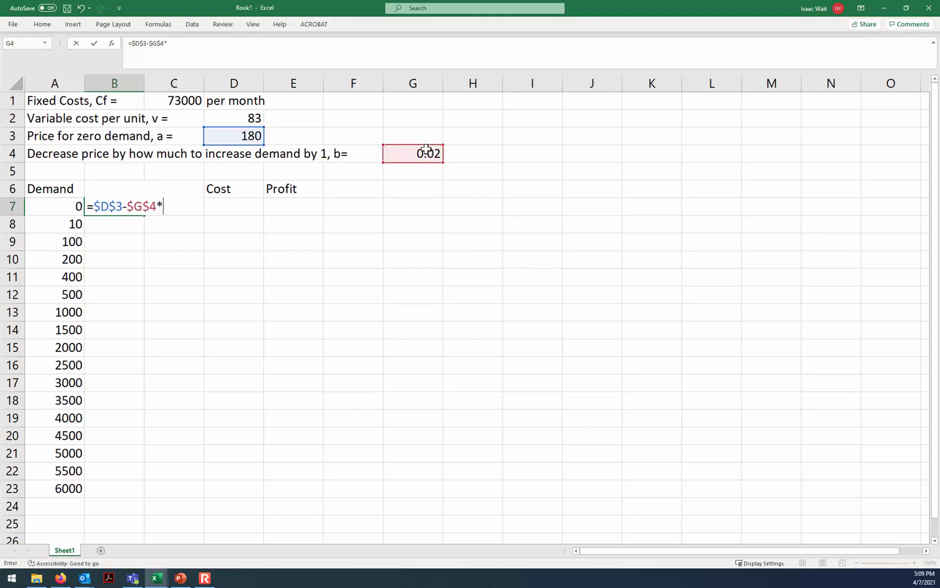
{"action": "left_click", "coordinate": [55, 206]}
{"action": "key", "text": "Return"}
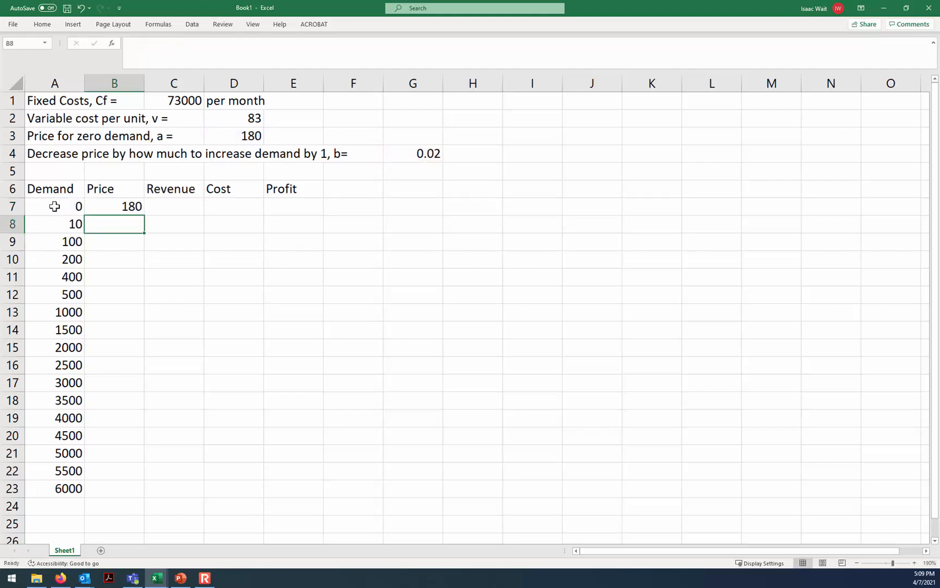
Step: Check the B7 price formula and copy it down the Price column through B23
{"action": "left_click", "coordinate": [103, 206]}
{"action": "left_click", "coordinate": [75, 207]}
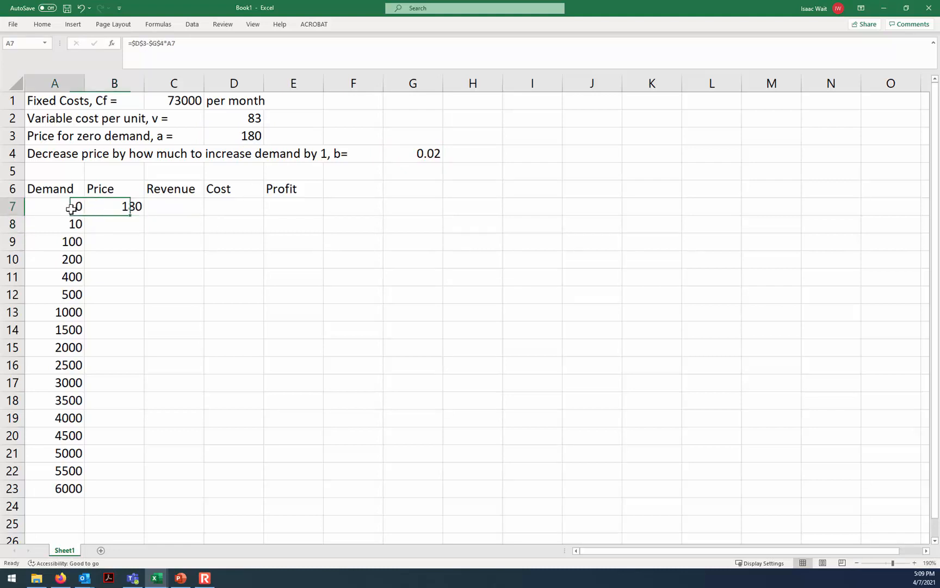
{"action": "left_click", "coordinate": [108, 207]}
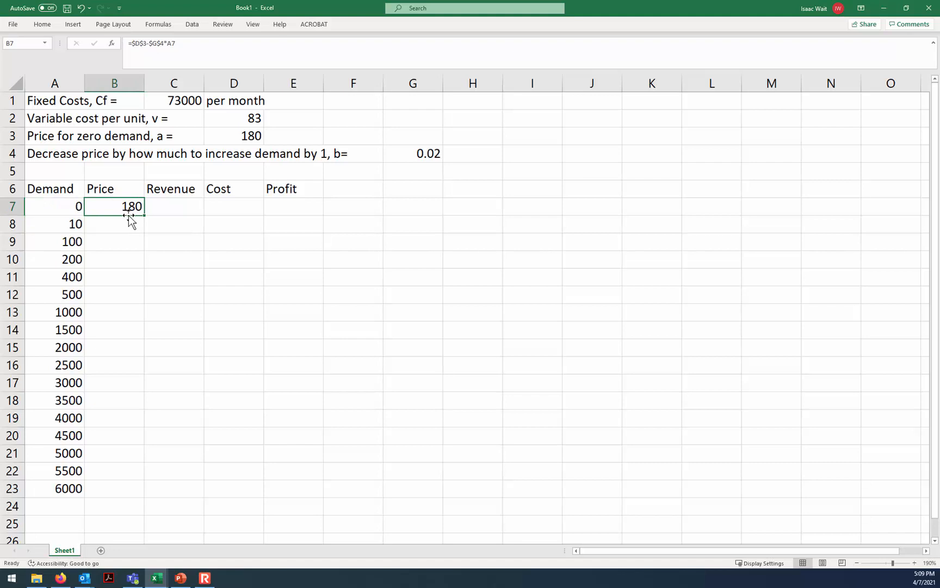
{"action": "left_click_drag", "start_coordinate": [145, 217], "coordinate": [141, 233]}
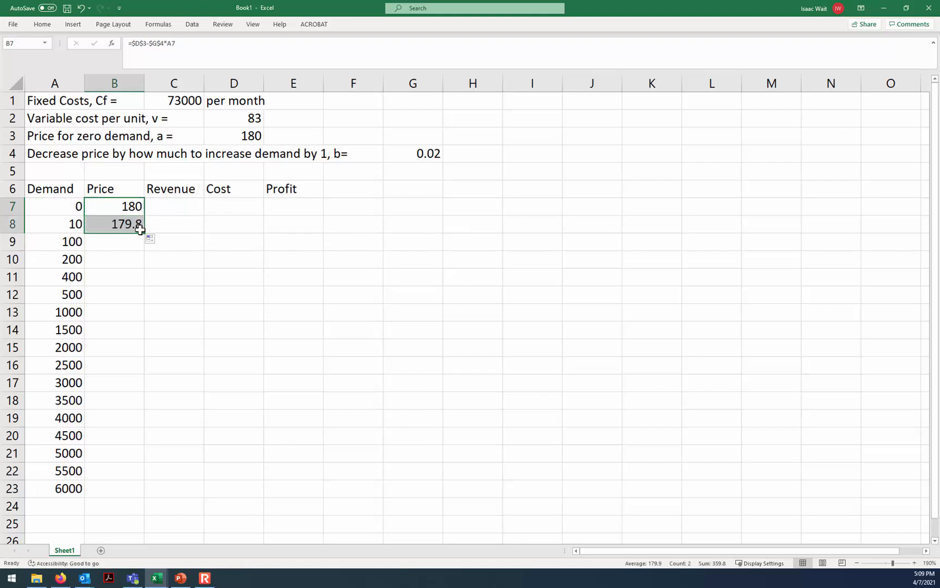
{"action": "left_click", "coordinate": [114, 240]}
{"action": "left_click", "coordinate": [119, 224]}
{"action": "left_click_drag", "start_coordinate": [144, 235], "coordinate": [124, 501]}
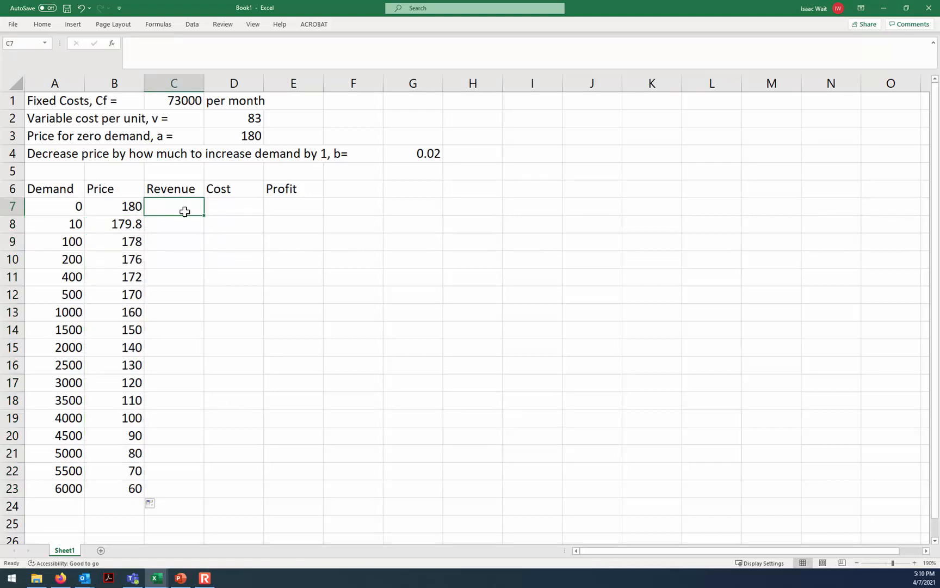
Step: Look up the total revenue definition on the Total Revenue Function slide in PowerPoint and return to the Book1 workbook in Excel
{"action": "left_click", "coordinate": [181, 578]}
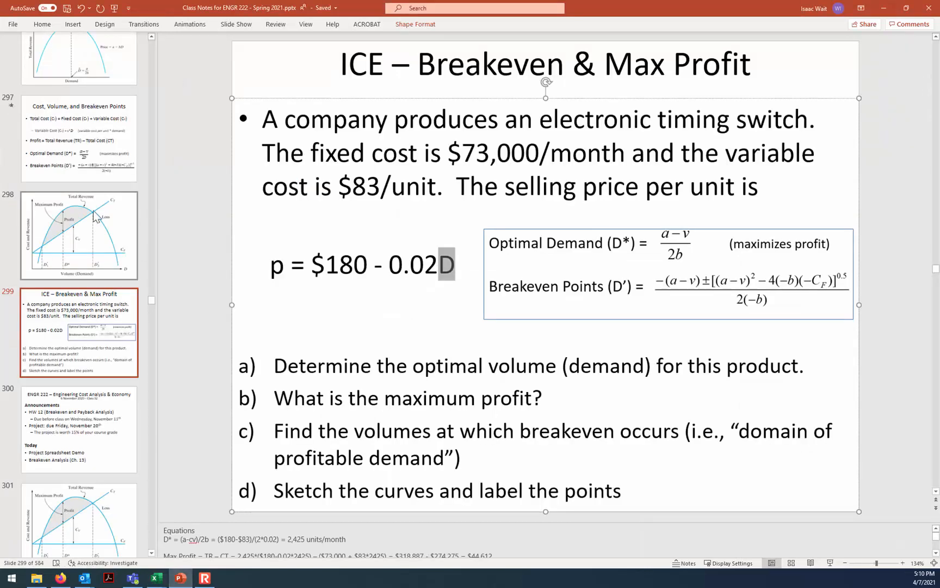
{"action": "scroll", "coordinate": [93, 215], "scroll_direction": "up", "scroll_amount": 3}
{"action": "left_click", "coordinate": [96, 292]}
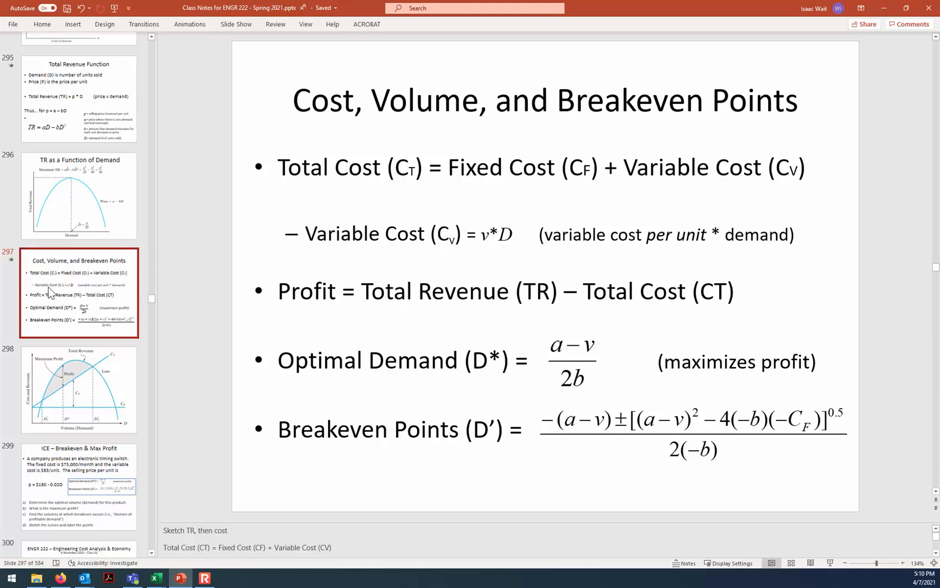
{"action": "left_click", "coordinate": [79, 98]}
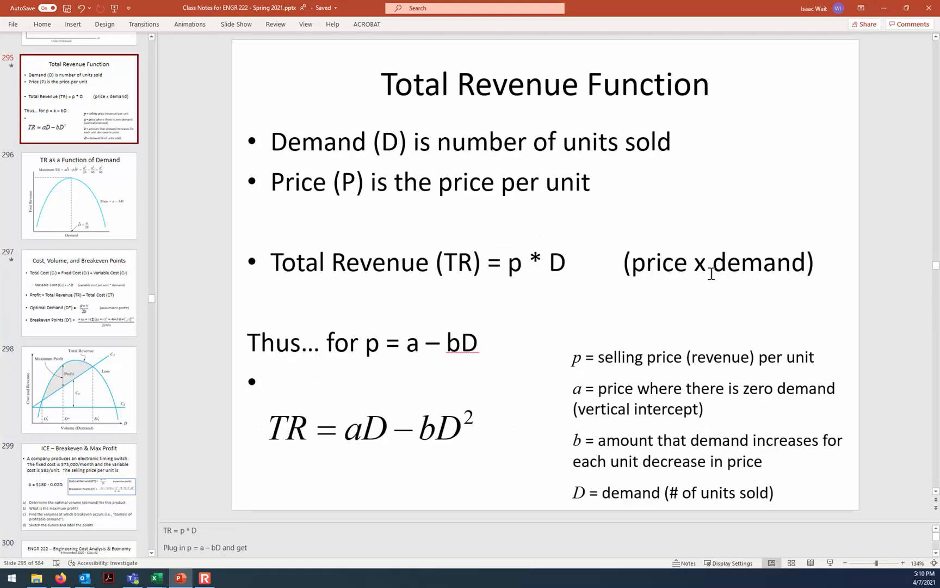
{"action": "left_click_drag", "start_coordinate": [806, 263], "coordinate": [631, 264]}
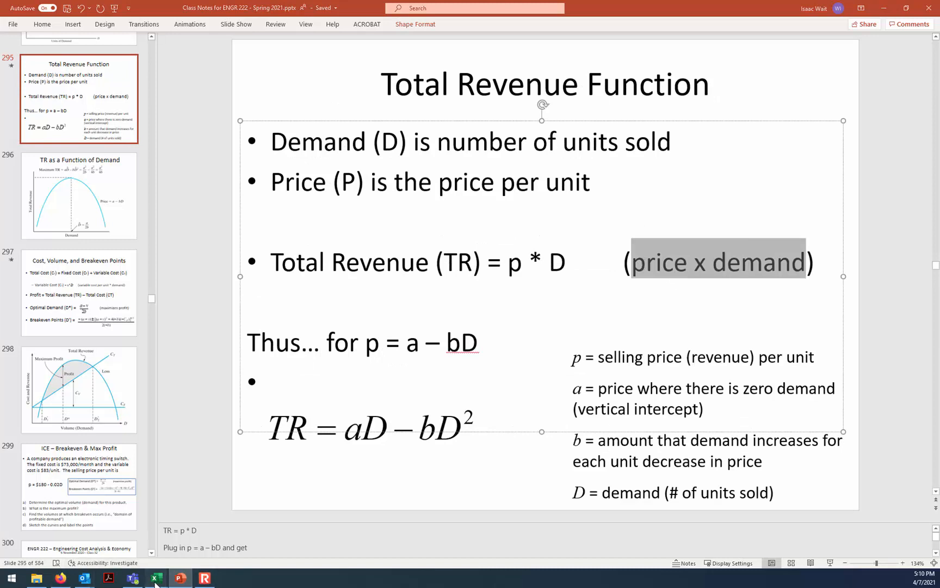
{"action": "mouse_move", "coordinate": [155, 581]}
{"action": "left_click", "coordinate": [198, 547]}
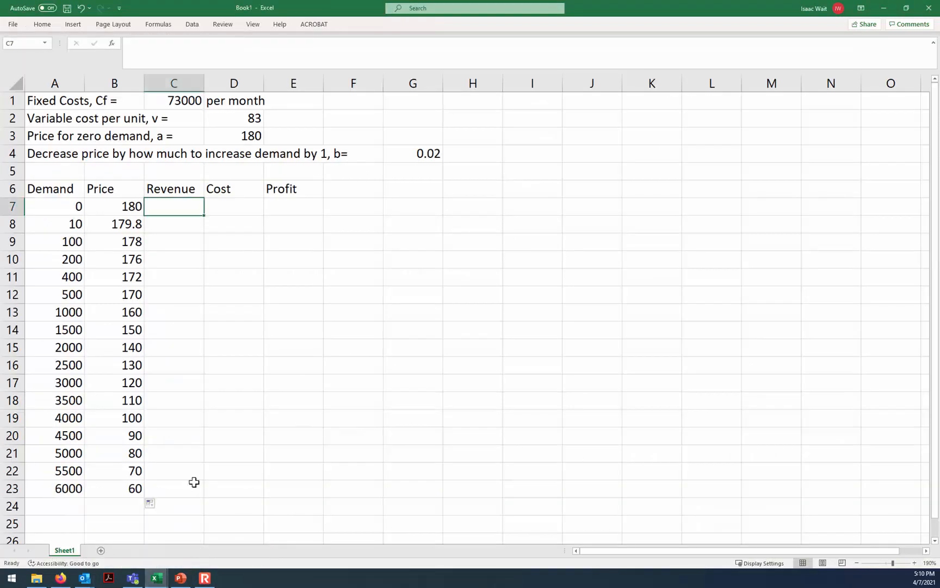
Step: Enter the revenue formula =A7*B7 in C7 and copy it down the Revenue column through C23
{"action": "type", "text": "="}
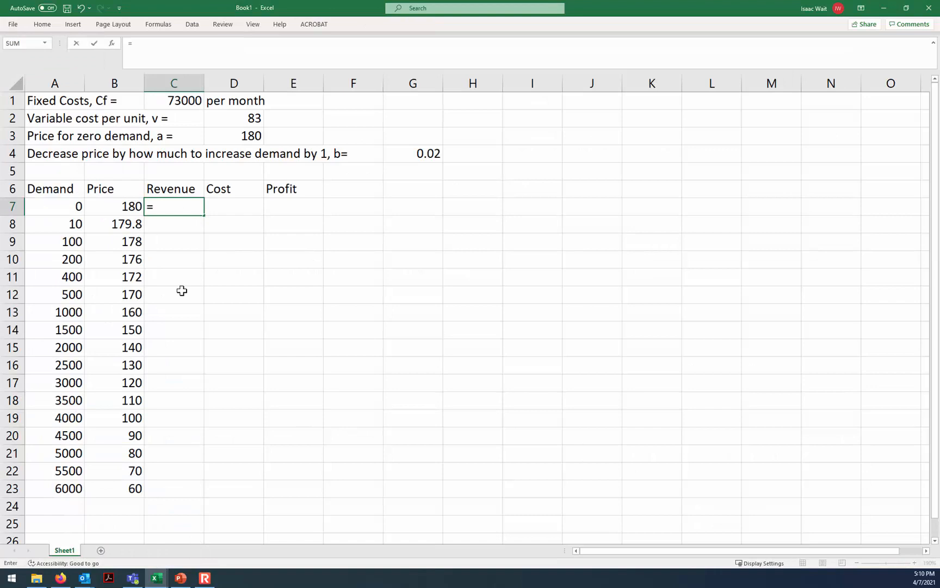
{"action": "left_click", "coordinate": [64, 209]}
{"action": "type", "text": "*"}
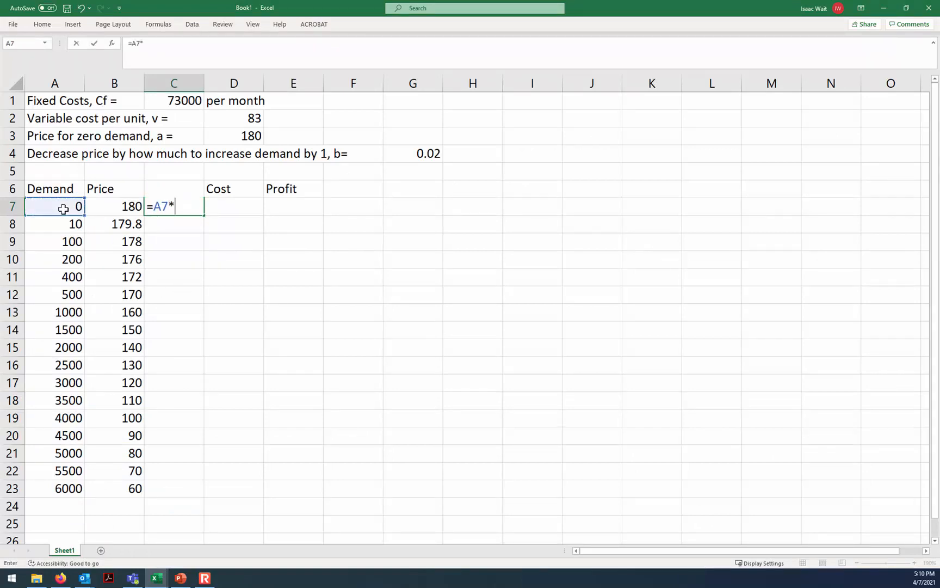
{"action": "left_click", "coordinate": [101, 206]}
{"action": "key", "text": "Return"}
{"action": "left_click", "coordinate": [193, 206]}
{"action": "left_click_drag", "start_coordinate": [204, 216], "coordinate": [206, 491]}
{"action": "left_click", "coordinate": [246, 347]}
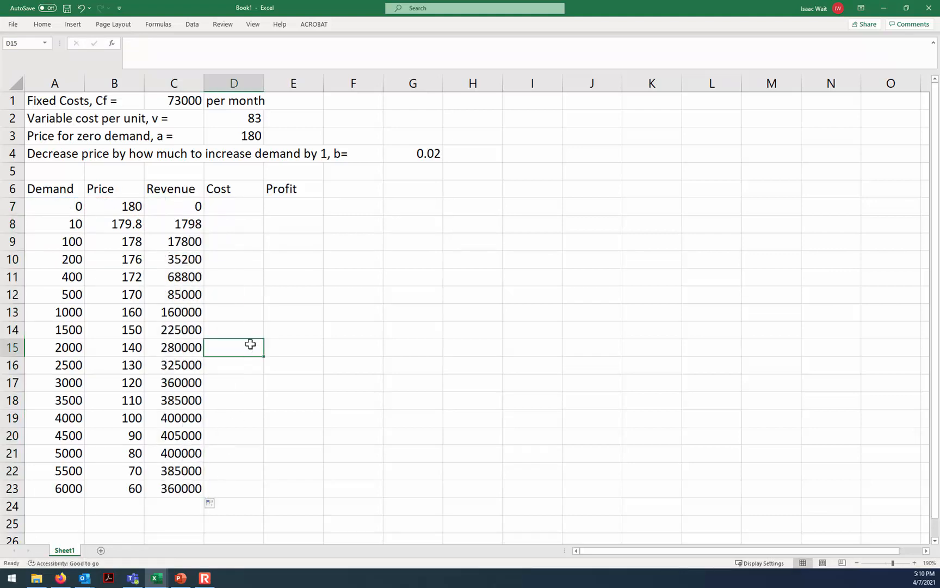
Step: Examine how revenue changes as demand rises down the Revenue column, including the last row of the table
{"action": "left_click", "coordinate": [188, 260]}
{"action": "key", "text": "Down"}
{"action": "key", "text": "Down"}
{"action": "key", "text": "Down"}
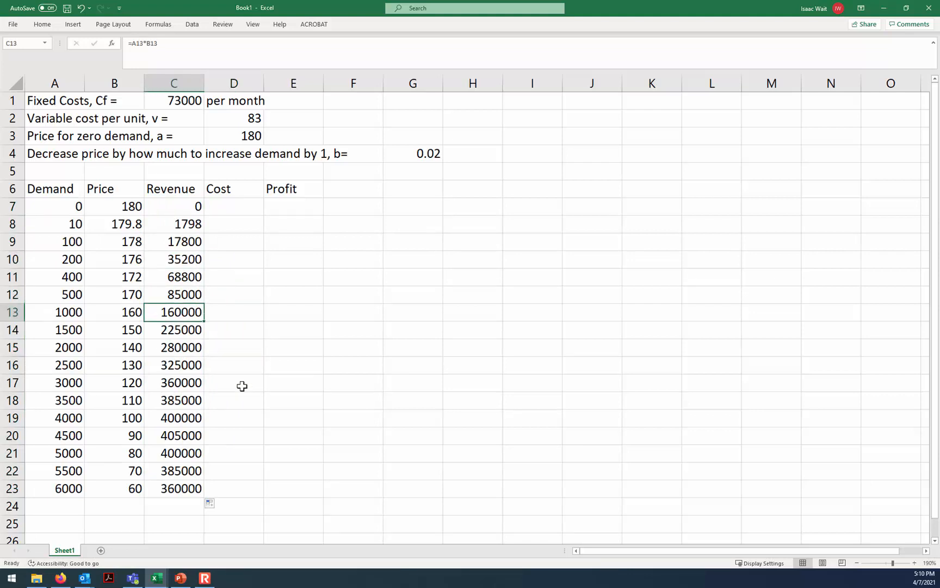
{"action": "left_click", "coordinate": [180, 470]}
{"action": "left_click", "coordinate": [189, 434]}
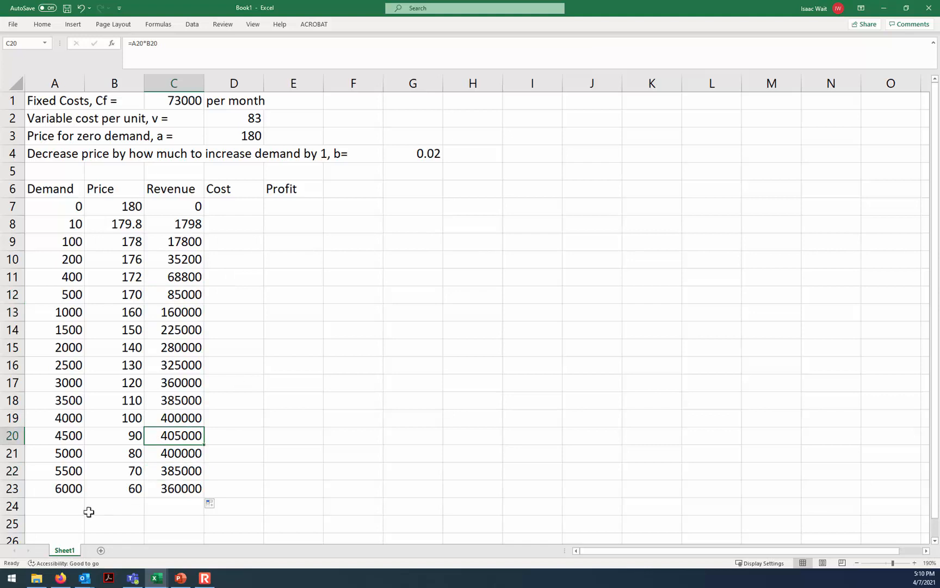
{"action": "left_click_drag", "start_coordinate": [70, 488], "coordinate": [180, 487]}
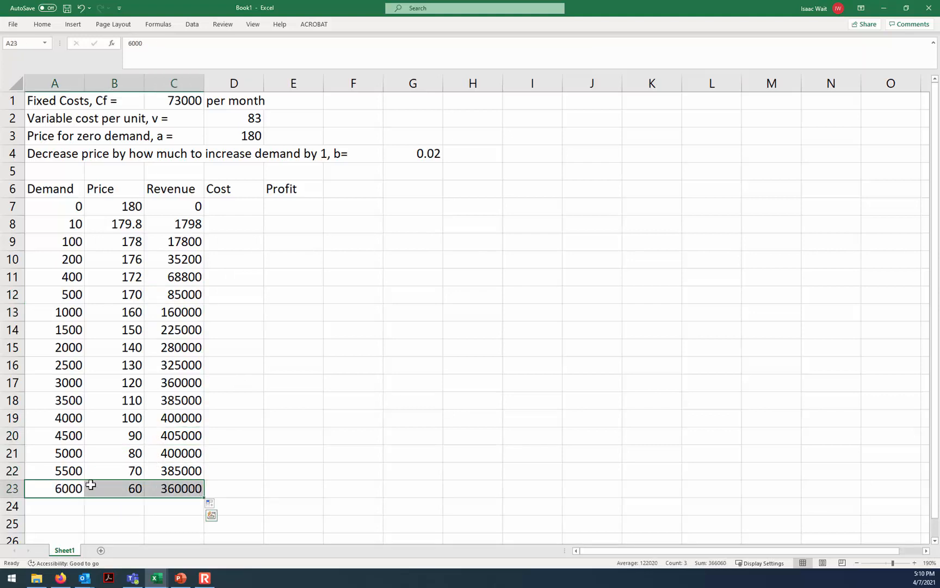
Step: Extend the Demand column with 7000 in A24 and 8000 in A25
{"action": "left_click", "coordinate": [57, 507]}
{"action": "type", "text": "7000"}
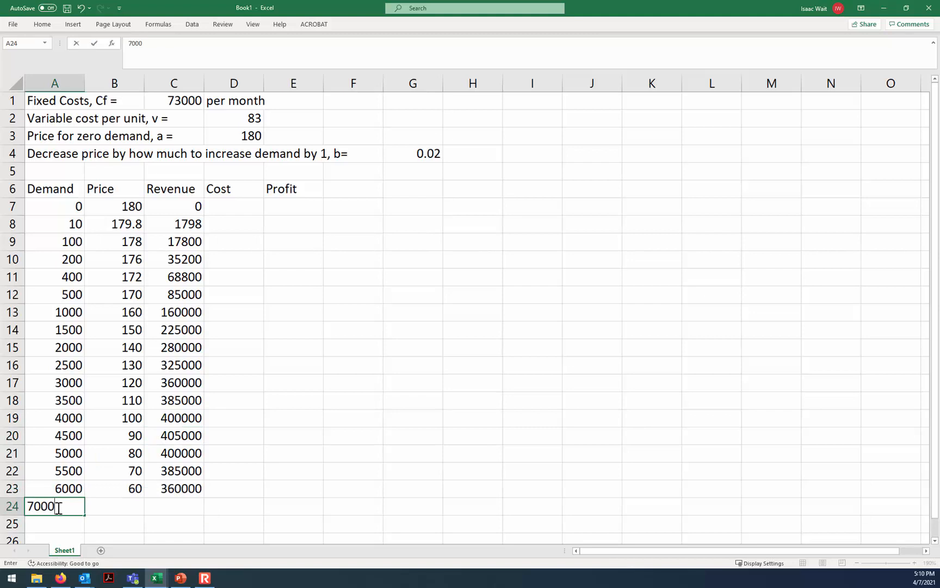
{"action": "key", "text": "Return"}
{"action": "type", "text": "800"}
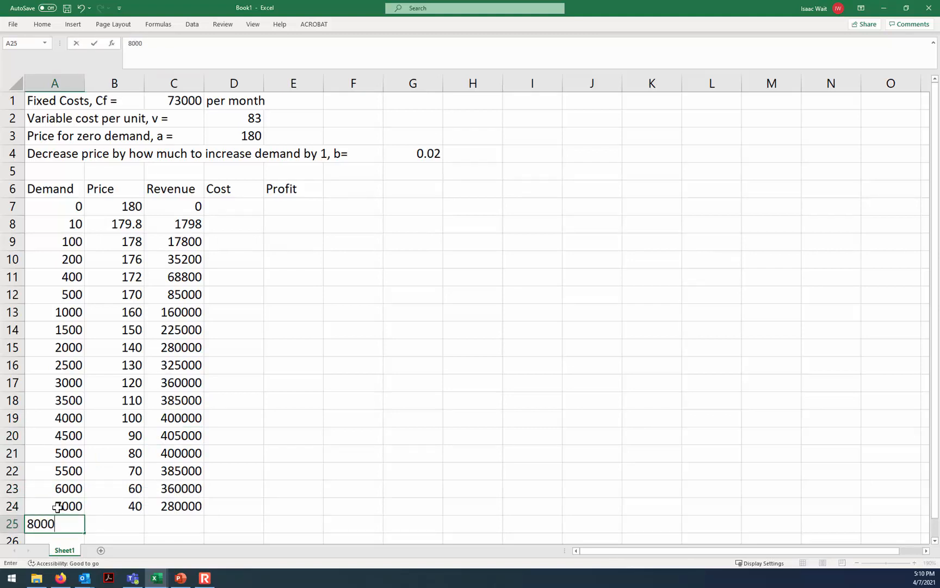
{"action": "type", "text": "0"}
{"action": "key", "text": "Return"}
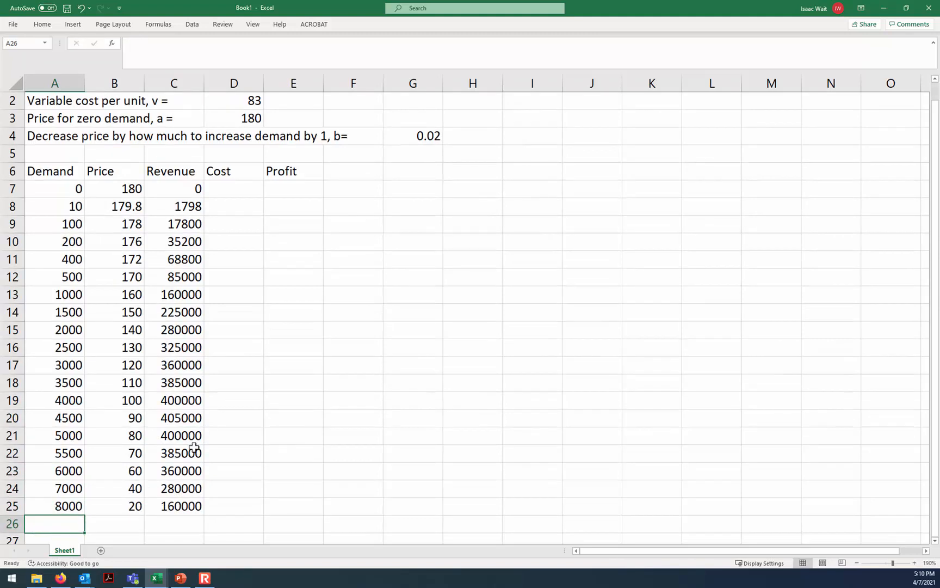
Step: Examine the demand, price and revenue in the last two rows of the table, rows 24 and 25
{"action": "left_click", "coordinate": [177, 505]}
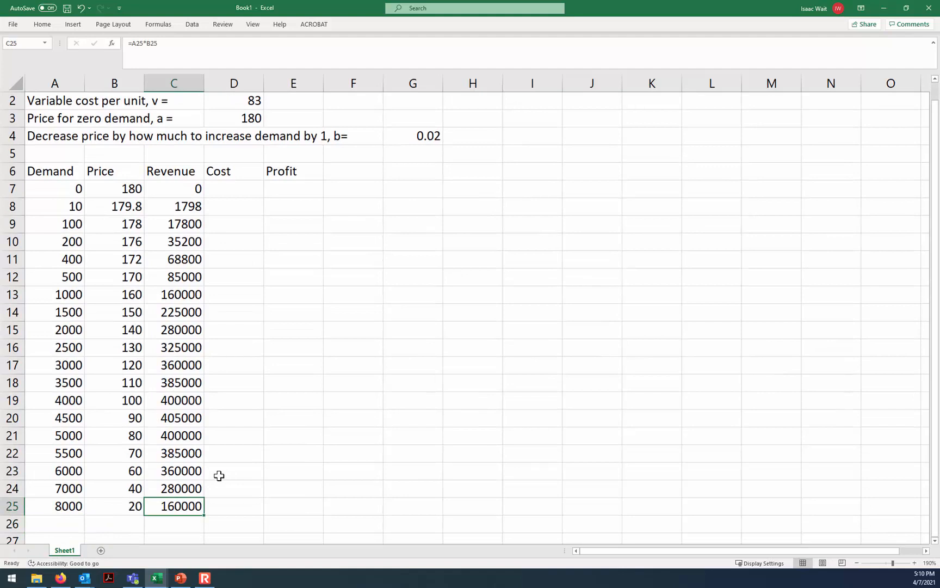
{"action": "left_click_drag", "start_coordinate": [57, 510], "coordinate": [79, 493]}
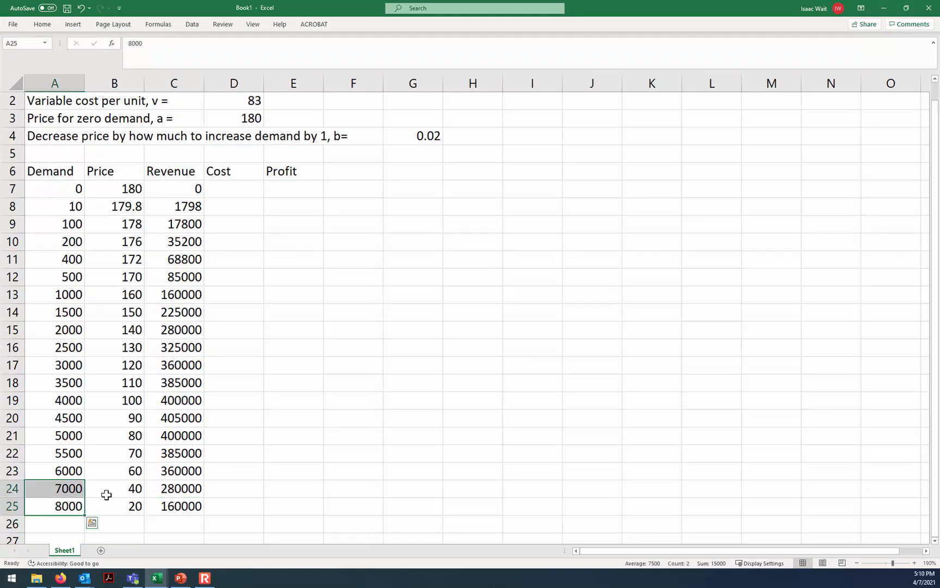
{"action": "left_click", "coordinate": [121, 491]}
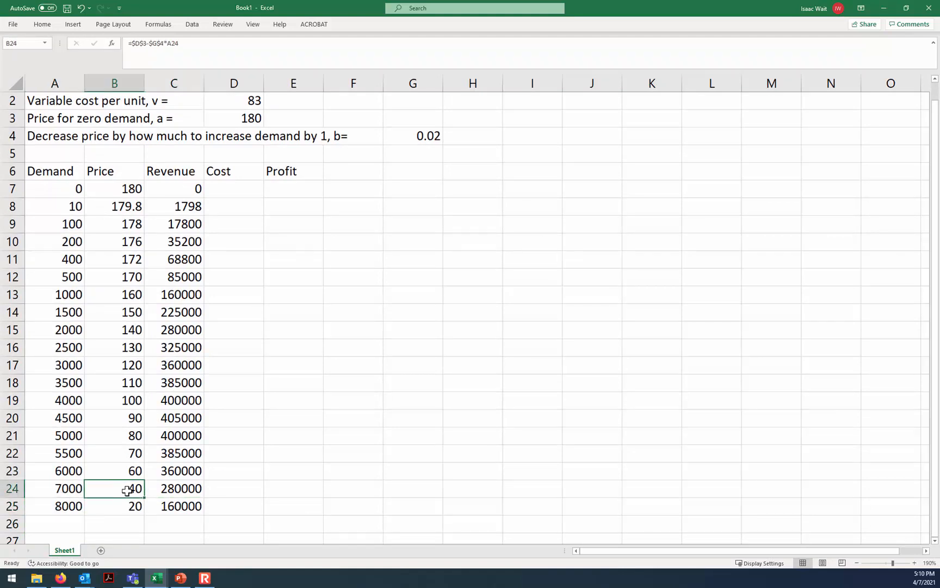
Step: Enter the cost formula =$C$1+$D$2*A7 in D7 and copy it down the Cost column through D25
{"action": "left_click", "coordinate": [235, 192]}
{"action": "scroll", "coordinate": [299, 340], "scroll_direction": "up", "scroll_amount": 1}
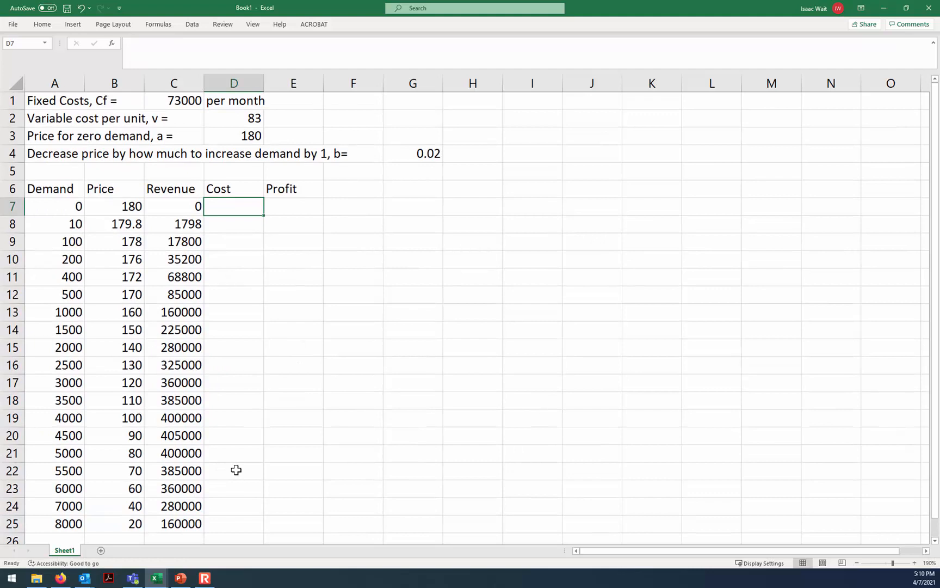
{"action": "type", "text": "="}
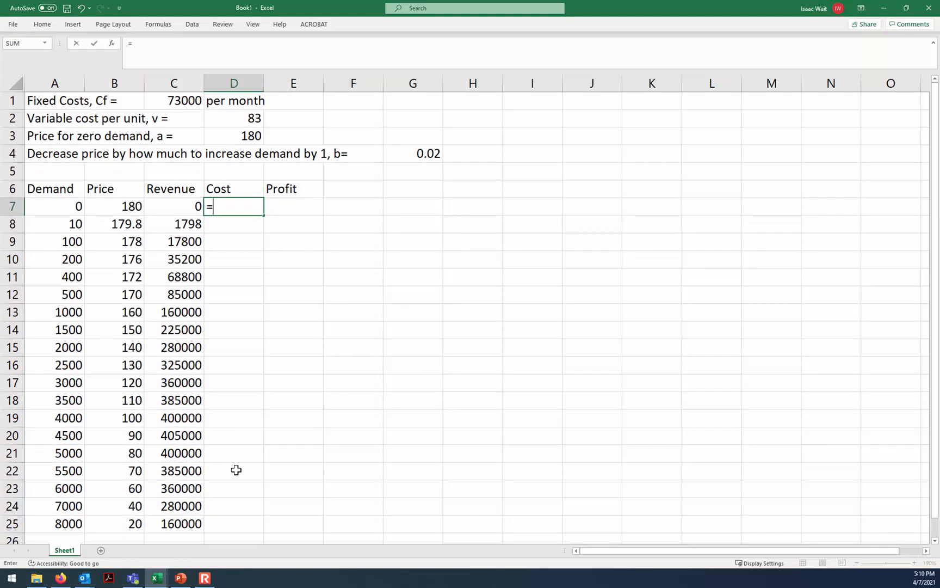
{"action": "left_click", "coordinate": [182, 101]}
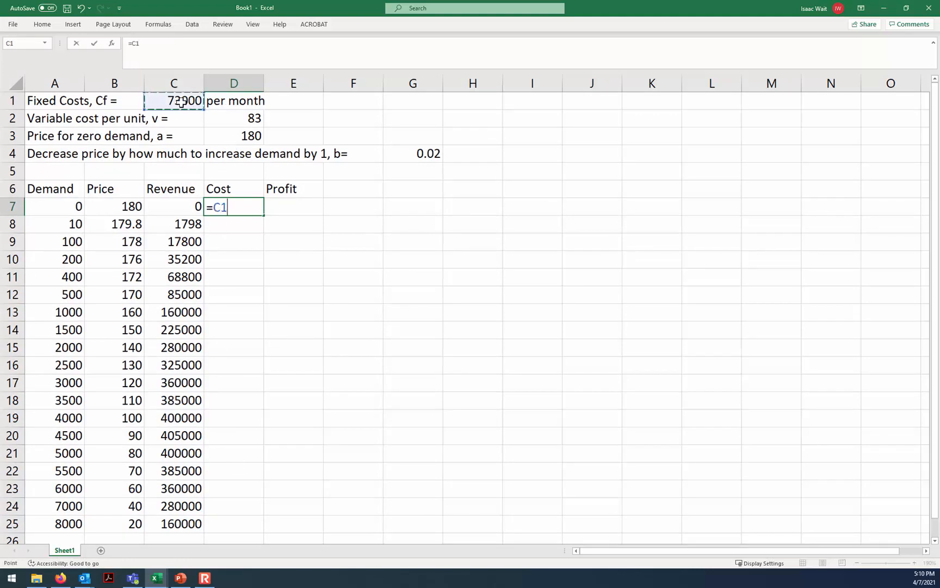
{"action": "key", "text": "F4"}
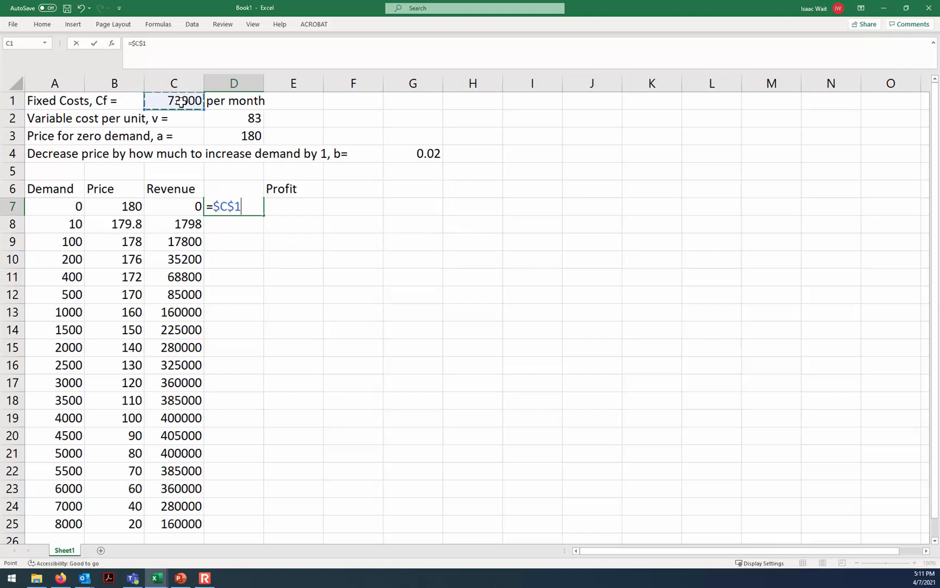
{"action": "type", "text": "+"}
{"action": "left_click", "coordinate": [245, 119]}
{"action": "key", "text": "F4"}
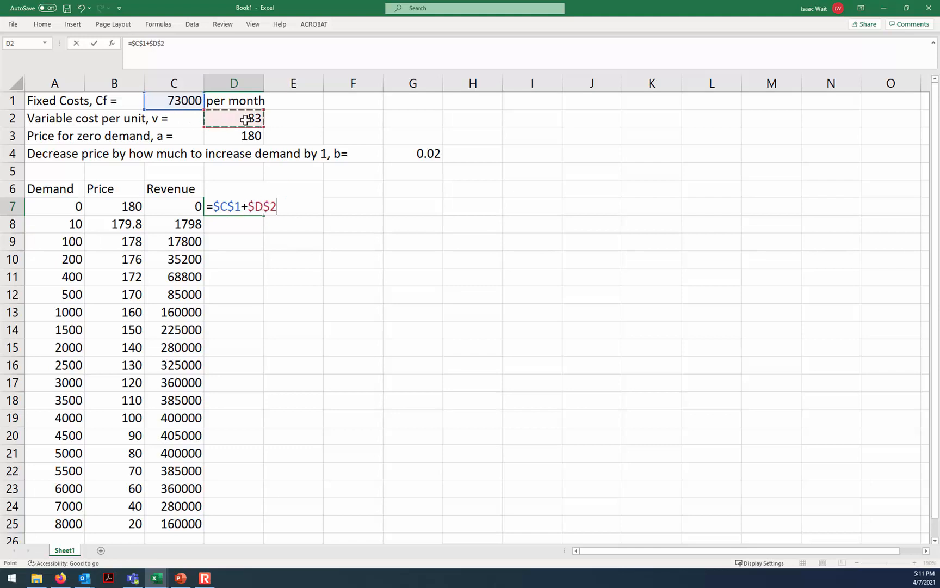
{"action": "type", "text": "*"}
{"action": "left_click", "coordinate": [67, 204]}
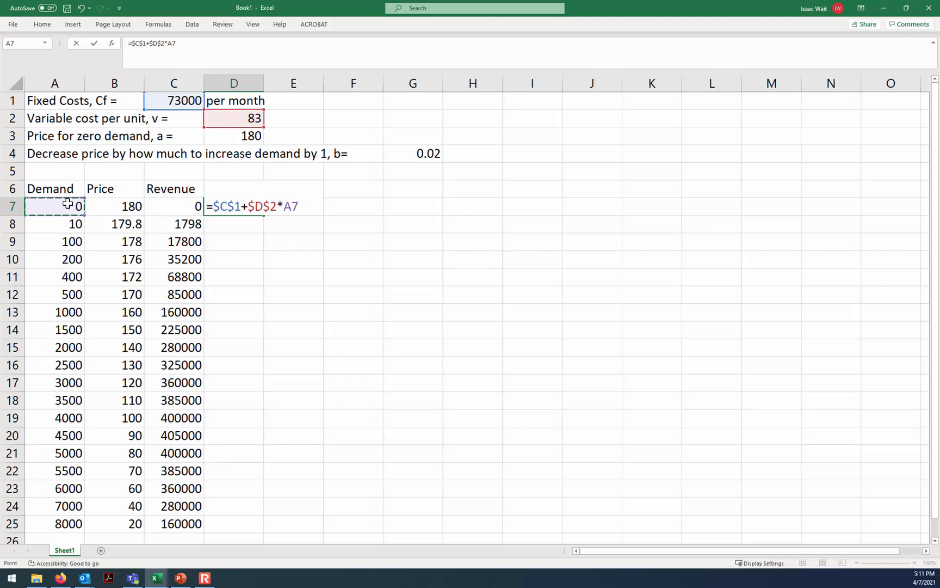
{"action": "key", "text": "Return"}
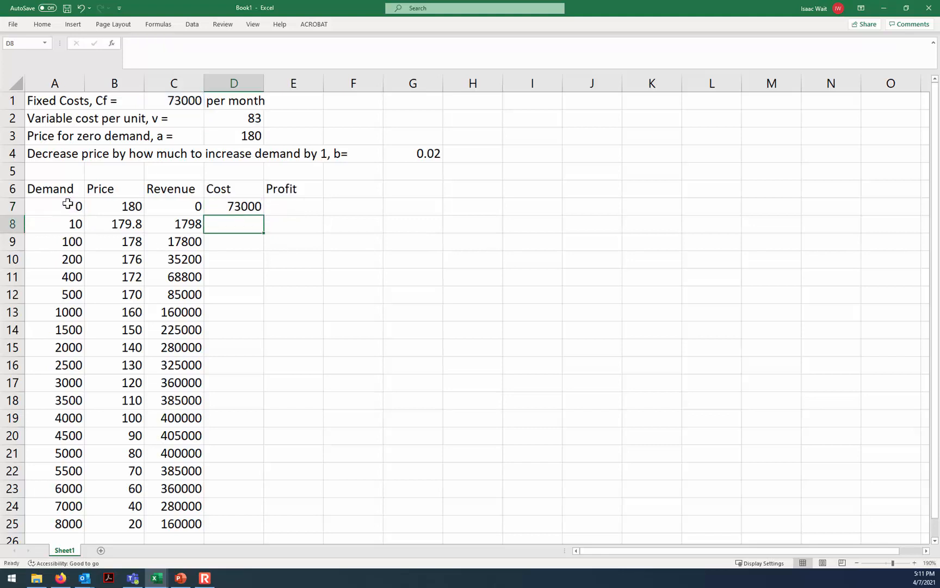
{"action": "left_click", "coordinate": [259, 206]}
{"action": "left_click_drag", "start_coordinate": [265, 216], "coordinate": [246, 526]}
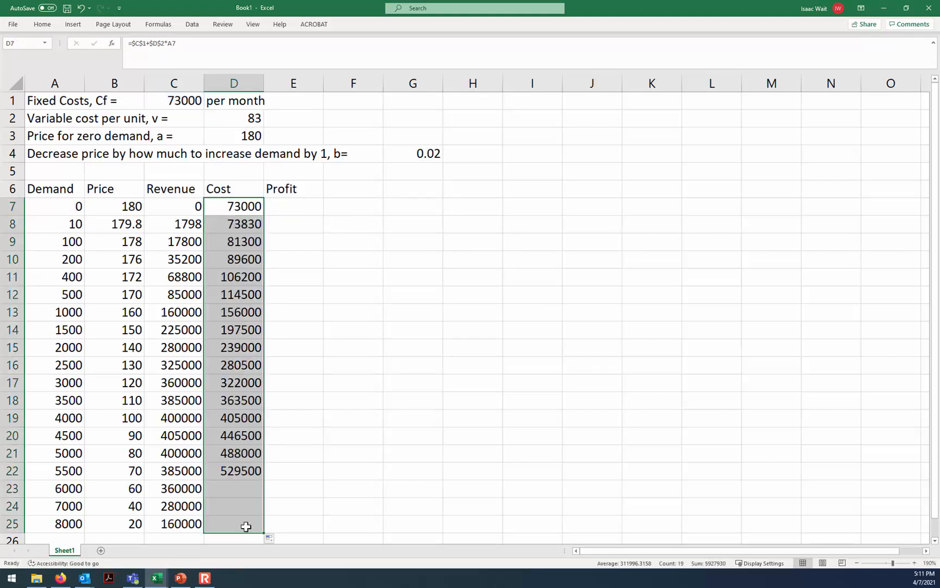
Step: Enter the profit formula =C7-D7 in E7 and copy it down the Profit column through E25
{"action": "left_click", "coordinate": [296, 208]}
{"action": "type", "text": "="}
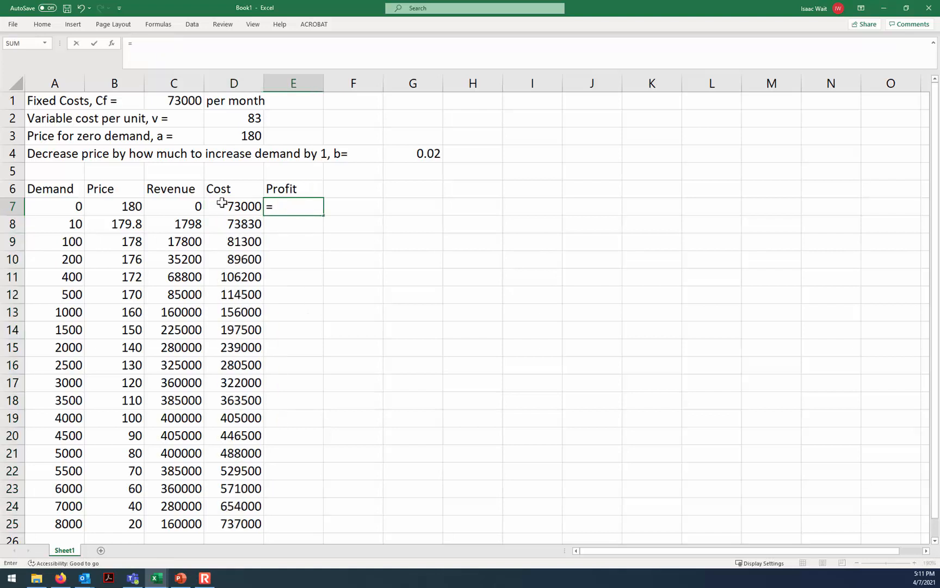
{"action": "left_click", "coordinate": [185, 206]}
{"action": "type", "text": "-"}
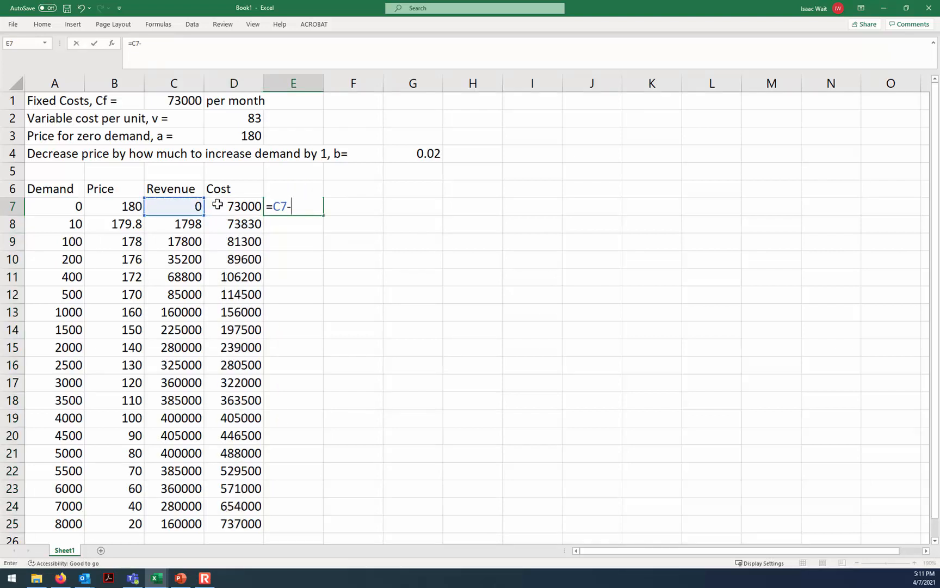
{"action": "left_click", "coordinate": [234, 206]}
{"action": "key", "text": "Return"}
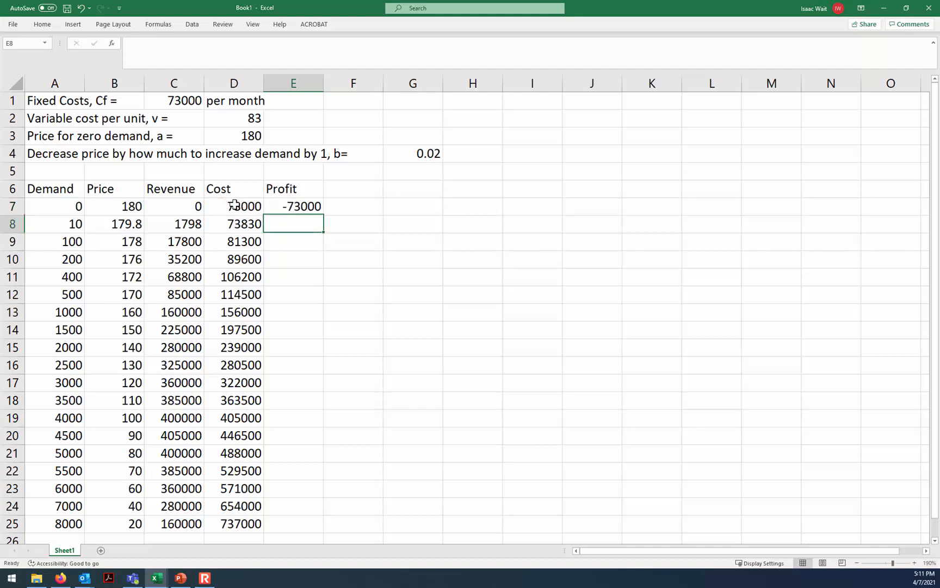
{"action": "left_click", "coordinate": [306, 208]}
{"action": "left_click_drag", "start_coordinate": [325, 218], "coordinate": [336, 528]}
Step: Format the price, revenue, cost and profit values in B7:E25 as centered Currency with no decimal places
{"action": "left_click_drag", "start_coordinate": [115, 206], "coordinate": [301, 521]}
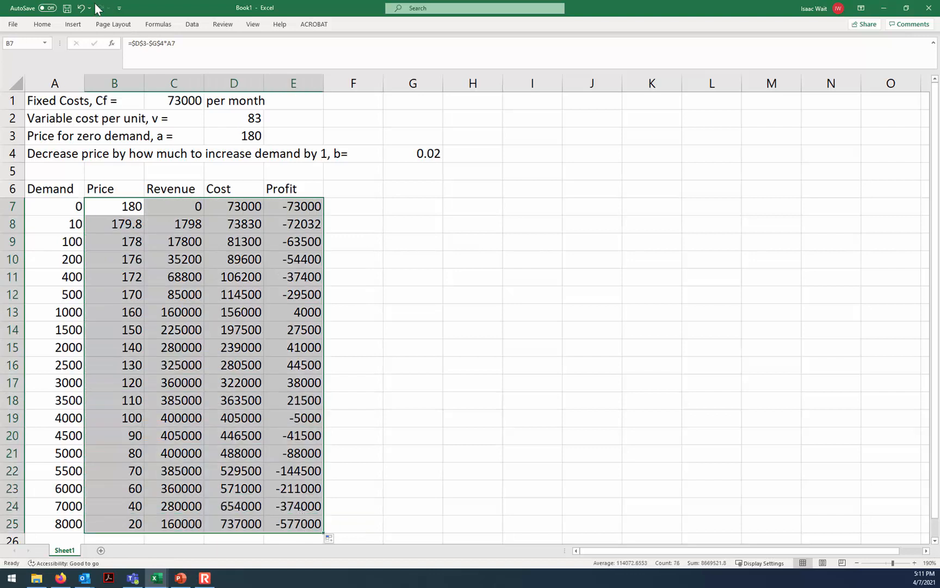
{"action": "left_click", "coordinate": [43, 25]}
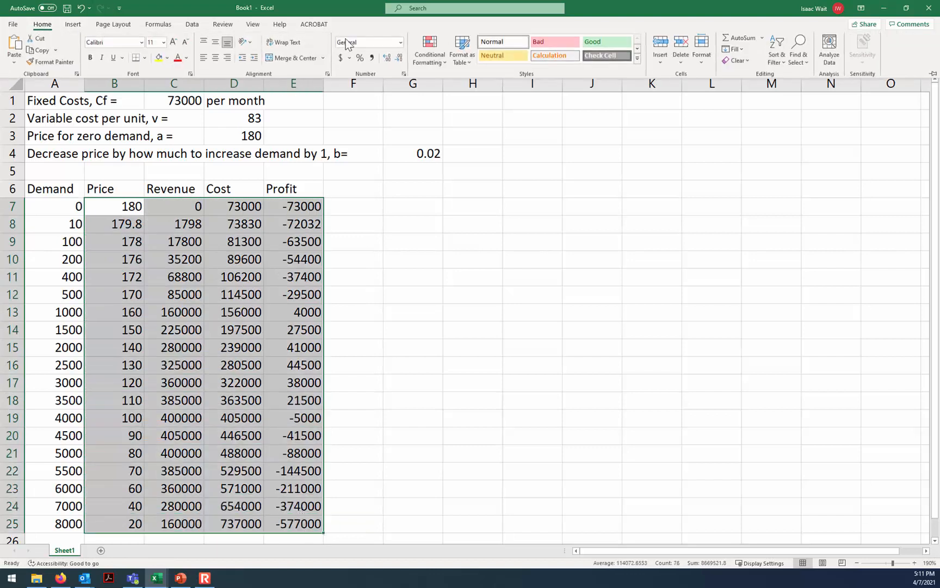
{"action": "left_click", "coordinate": [400, 43]}
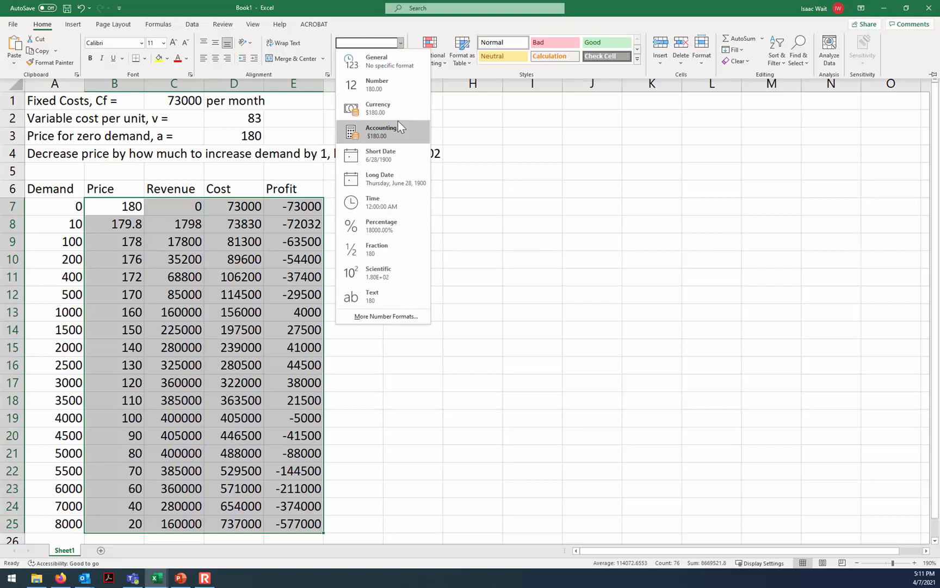
{"action": "left_click", "coordinate": [399, 114]}
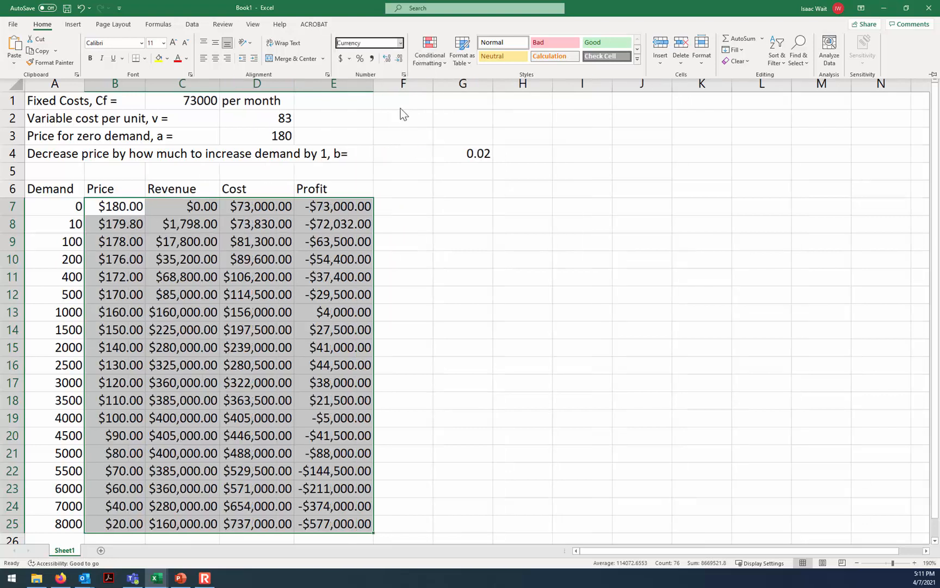
{"action": "left_click", "coordinate": [400, 58]}
{"action": "left_click", "coordinate": [399, 58]}
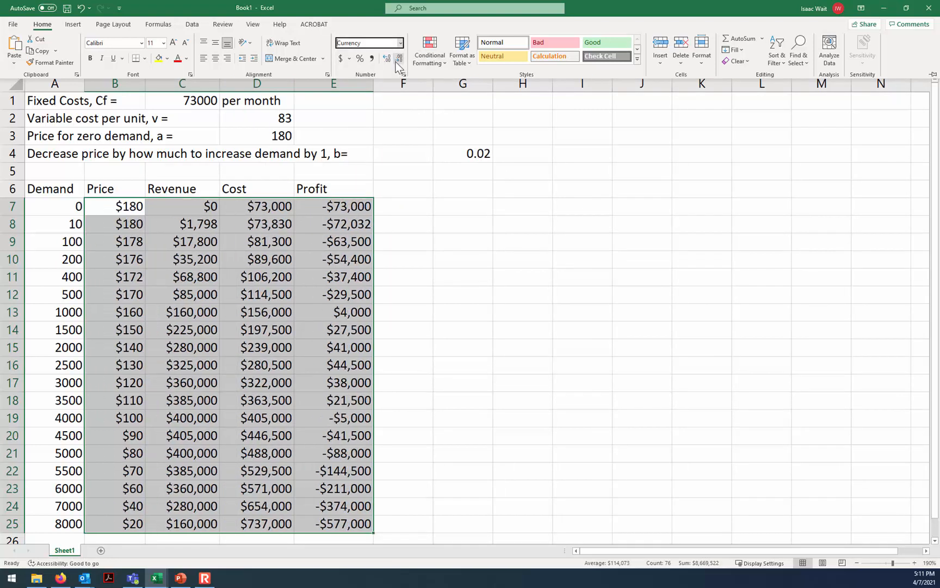
{"action": "left_click", "coordinate": [218, 60]}
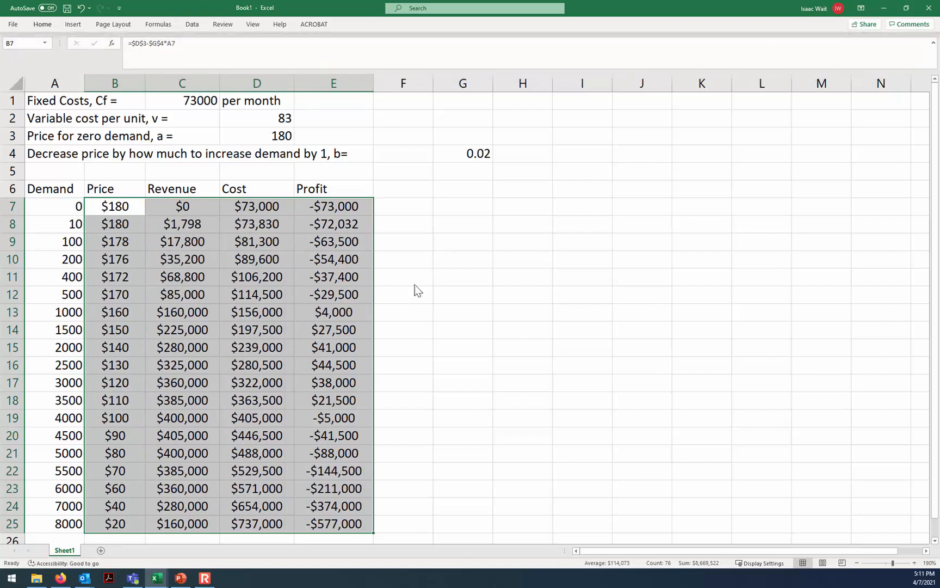
Step: Examine the Profit column from row 11 to row 13 for the first breakeven point and the matching demand in A13
{"action": "left_click", "coordinate": [415, 278]}
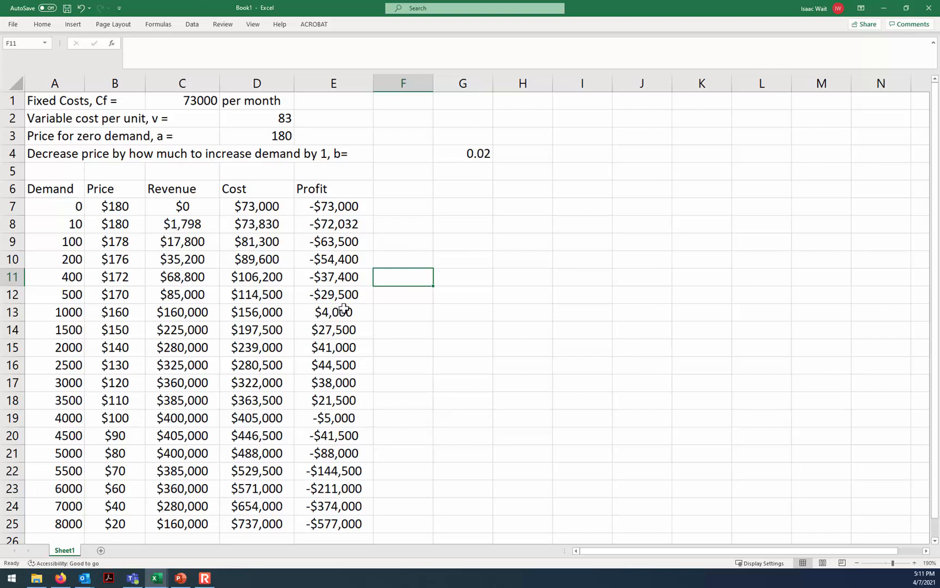
{"action": "left_click", "coordinate": [343, 278]}
{"action": "key", "text": "Down"}
{"action": "key", "text": "Down"}
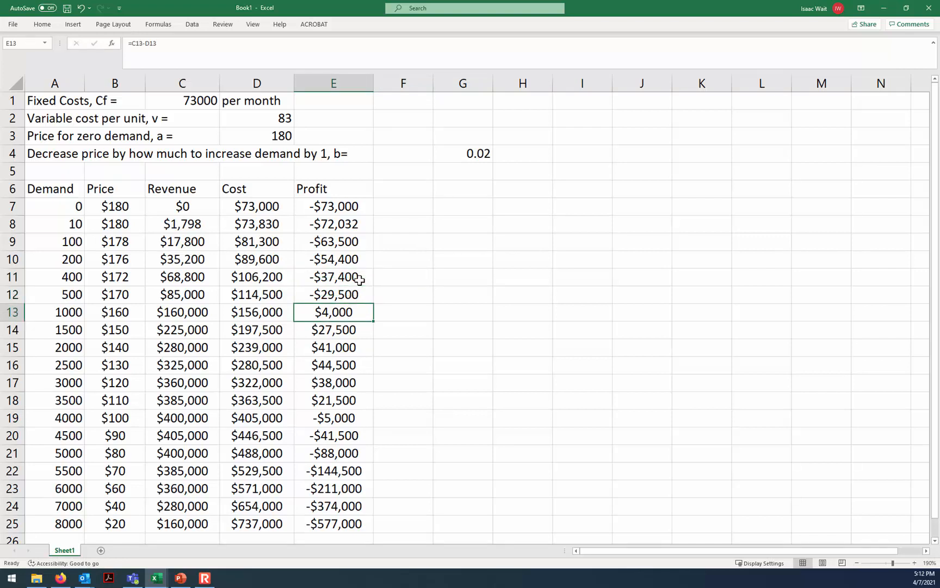
{"action": "key", "text": "Left"}
{"action": "key", "text": "Left"}
{"action": "key", "text": "Left"}
{"action": "key", "text": "Left"}
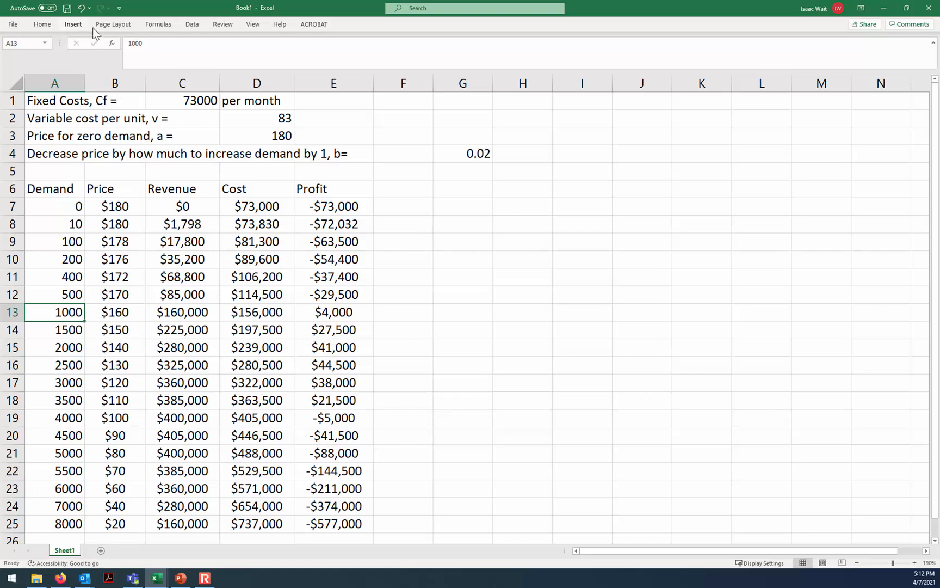
Step: Run Goal Seek to set the profit in E13 to 0 by changing the demand in A13, and keep the solution
{"action": "left_click", "coordinate": [192, 24]}
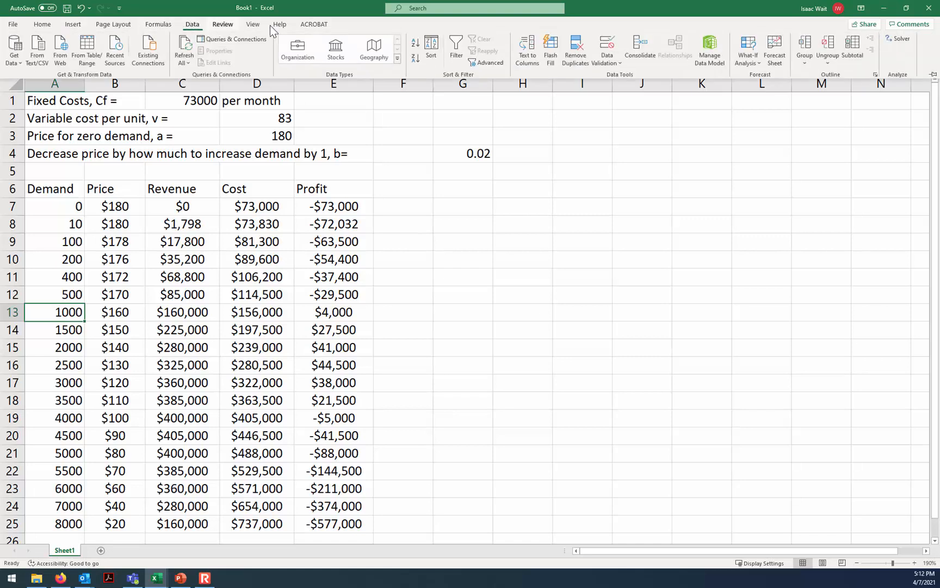
{"action": "left_click", "coordinate": [750, 59]}
{"action": "left_click", "coordinate": [767, 91]}
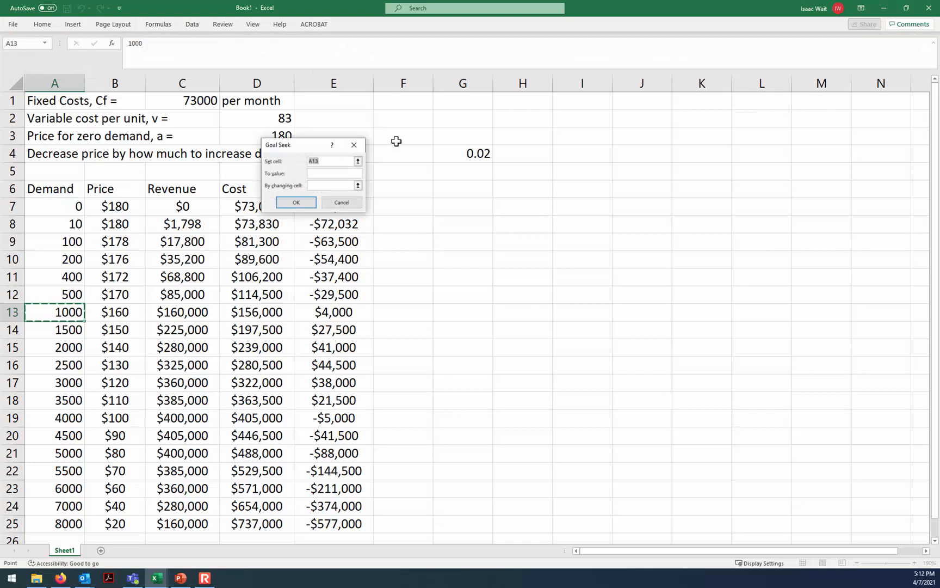
{"action": "left_click_drag", "start_coordinate": [300, 150], "coordinate": [432, 254]}
{"action": "left_click", "coordinate": [338, 312]}
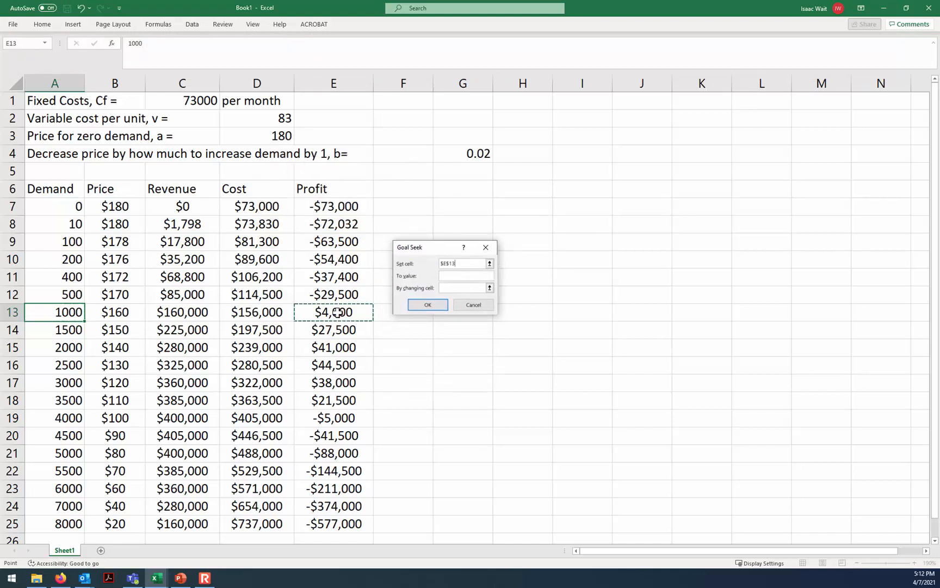
{"action": "left_click", "coordinate": [456, 275]}
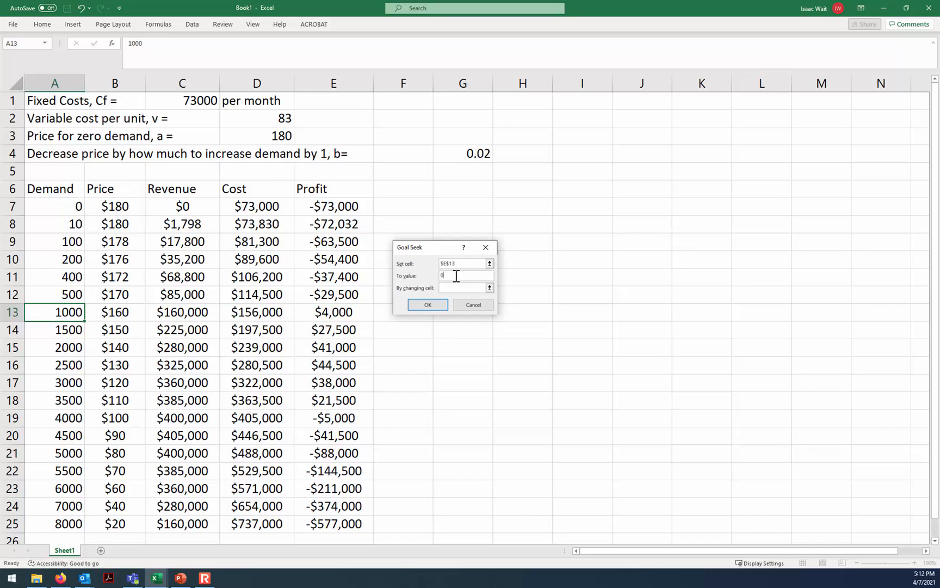
{"action": "left_click", "coordinate": [490, 288]}
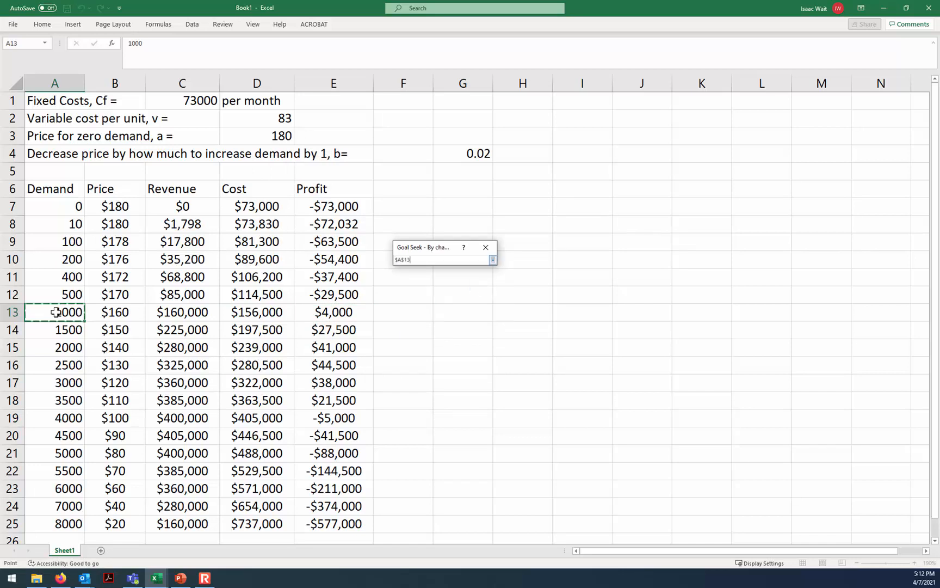
{"action": "left_click", "coordinate": [492, 260]}
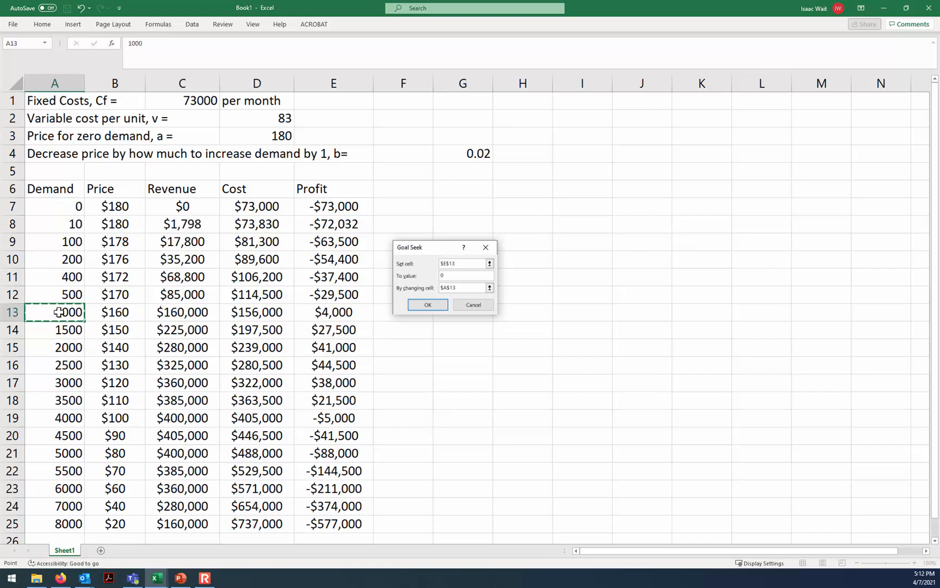
{"action": "left_click", "coordinate": [429, 304]}
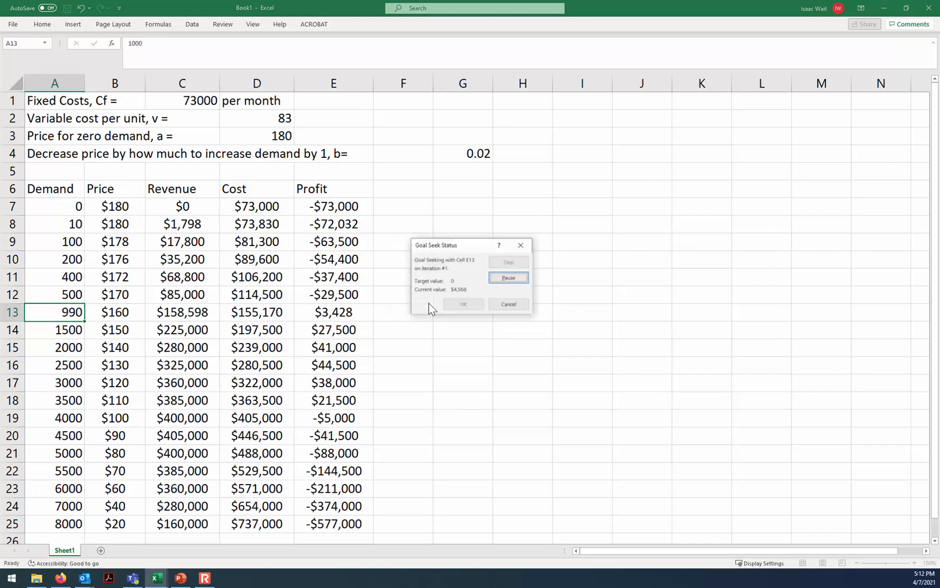
{"action": "left_click", "coordinate": [454, 305]}
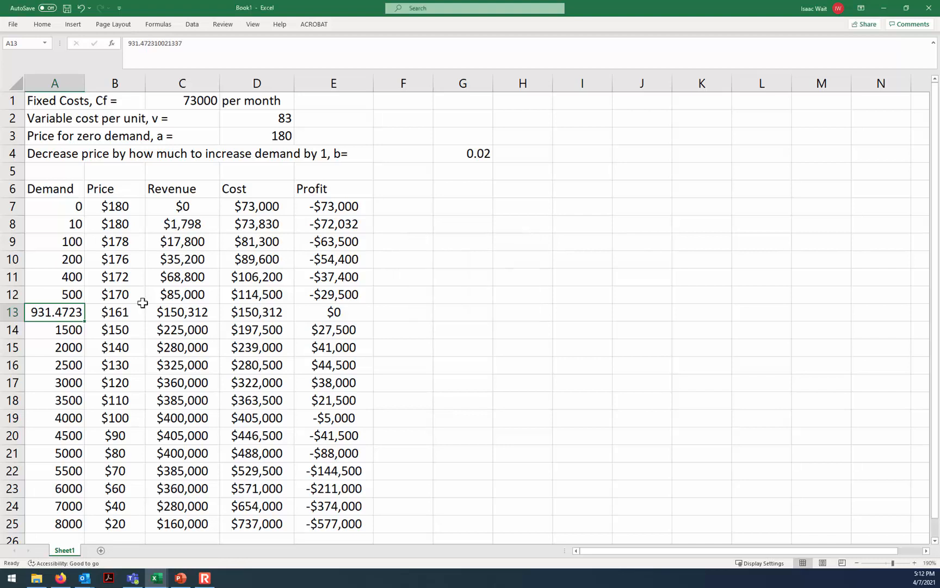
Step: Round the breakeven demand in A13 up to 932 and check the profit in E13
{"action": "left_click", "coordinate": [334, 311]}
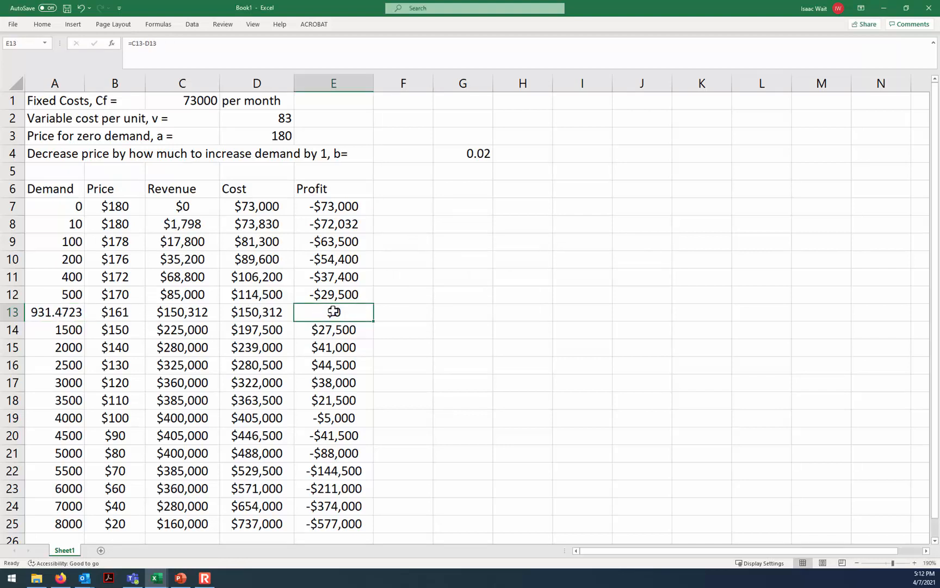
{"action": "left_click", "coordinate": [64, 312]}
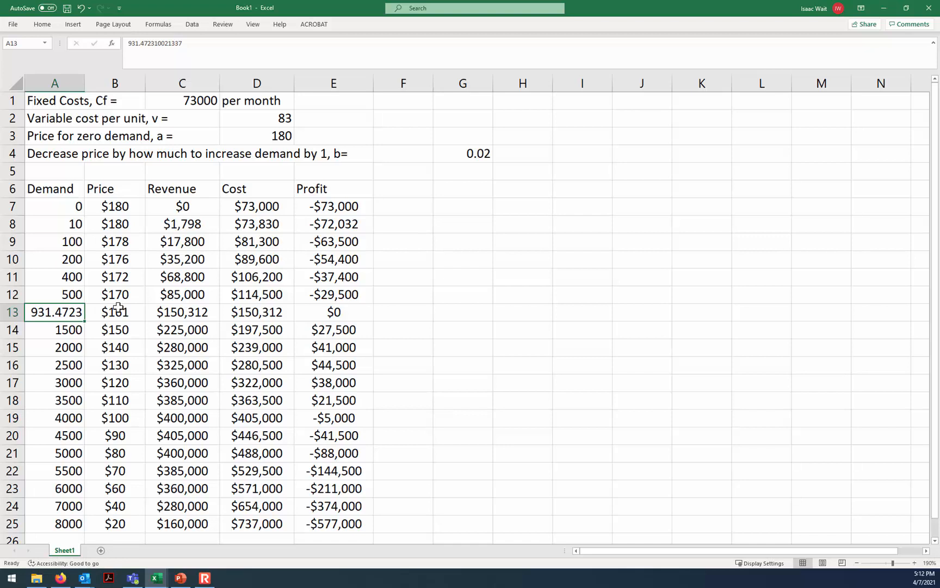
{"action": "key", "text": "F2"}
{"action": "key", "text": "Escape"}
{"action": "type", "text": "932"}
{"action": "key", "text": "Return"}
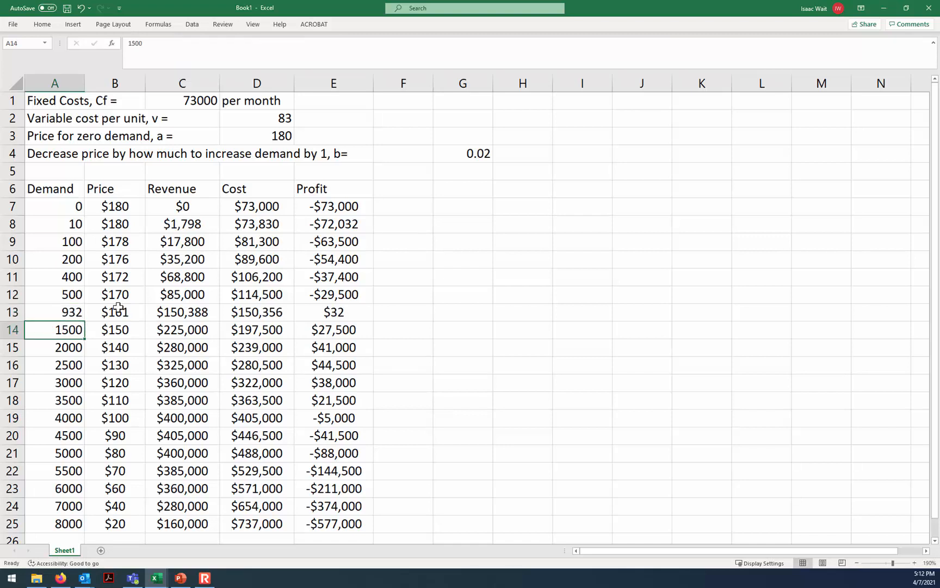
{"action": "left_click", "coordinate": [339, 317]}
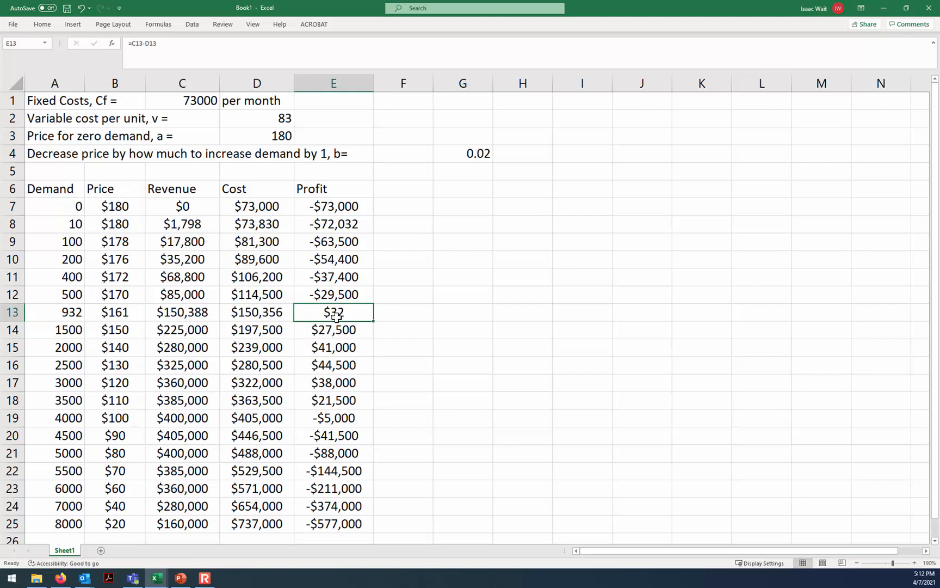
Step: Test a demand of 931 in A13 against the profit in E13, and set the demand back to 932
{"action": "left_click", "coordinate": [73, 309]}
{"action": "type", "text": "932"}
{"action": "key", "text": "BackSpace"}
{"action": "type", "text": "1"}
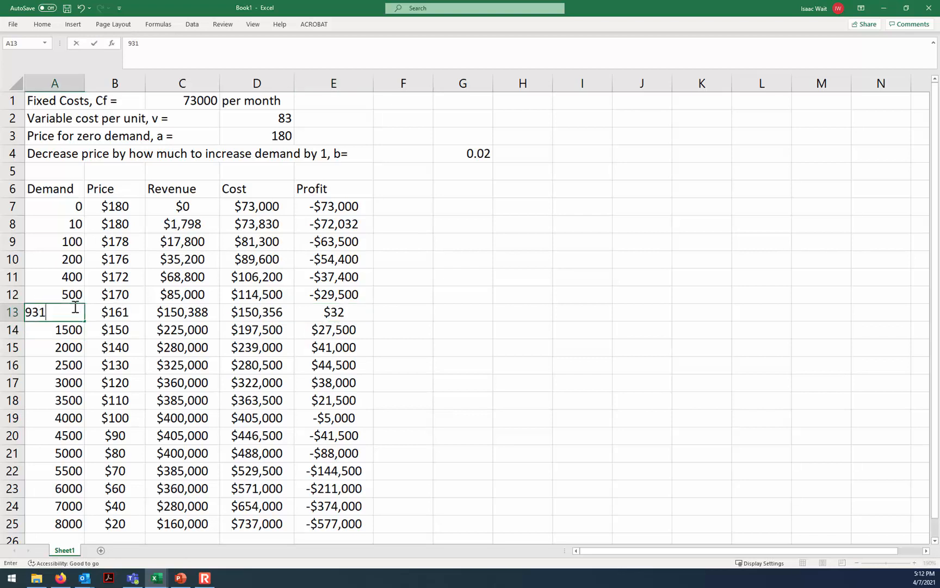
{"action": "key", "text": "Return"}
{"action": "left_click", "coordinate": [74, 307]}
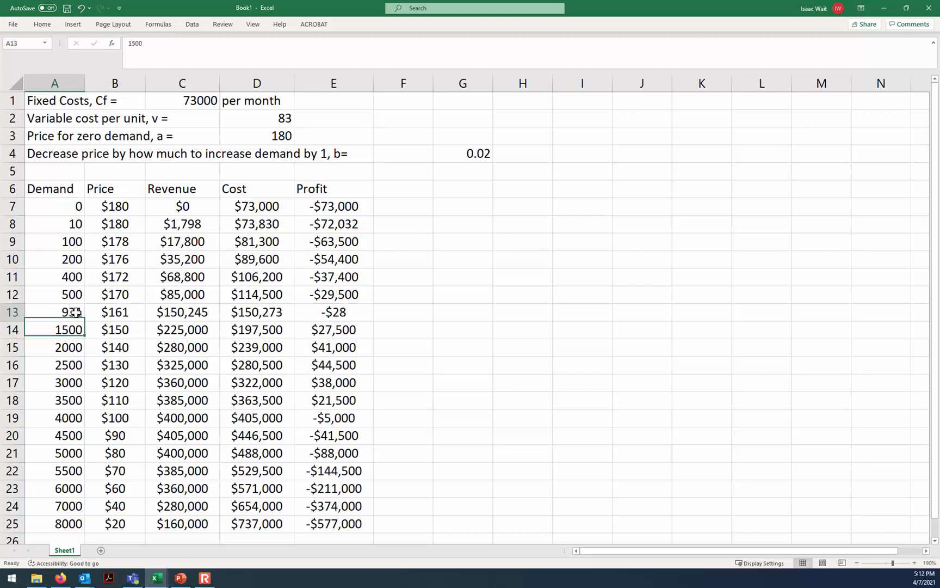
{"action": "type", "text": "932"}
{"action": "key", "text": "Return"}
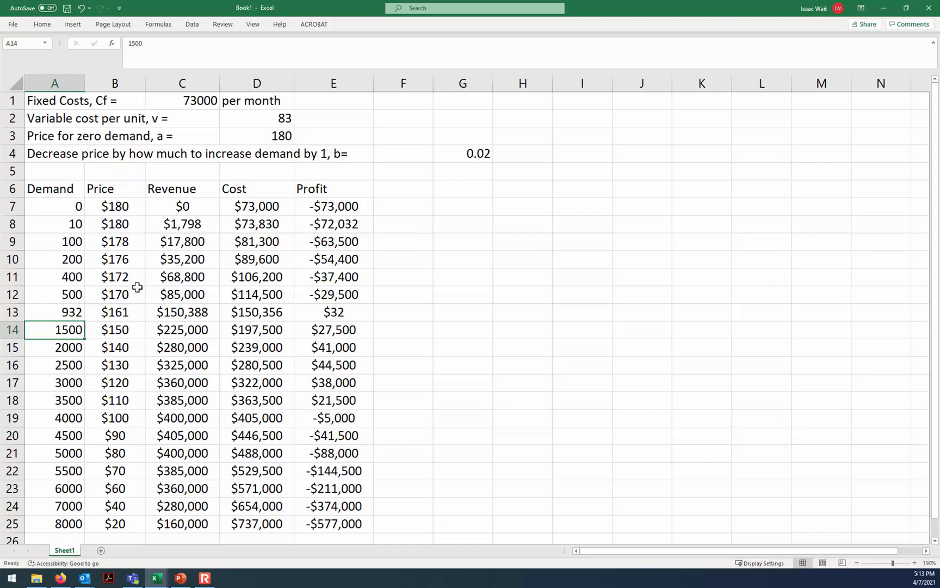
Step: Run Goal Seek for the second breakeven point, setting the profit in E19 to 0 by changing the demand in A19, and keep the solution
{"action": "left_click", "coordinate": [343, 419]}
{"action": "left_click", "coordinate": [64, 418]}
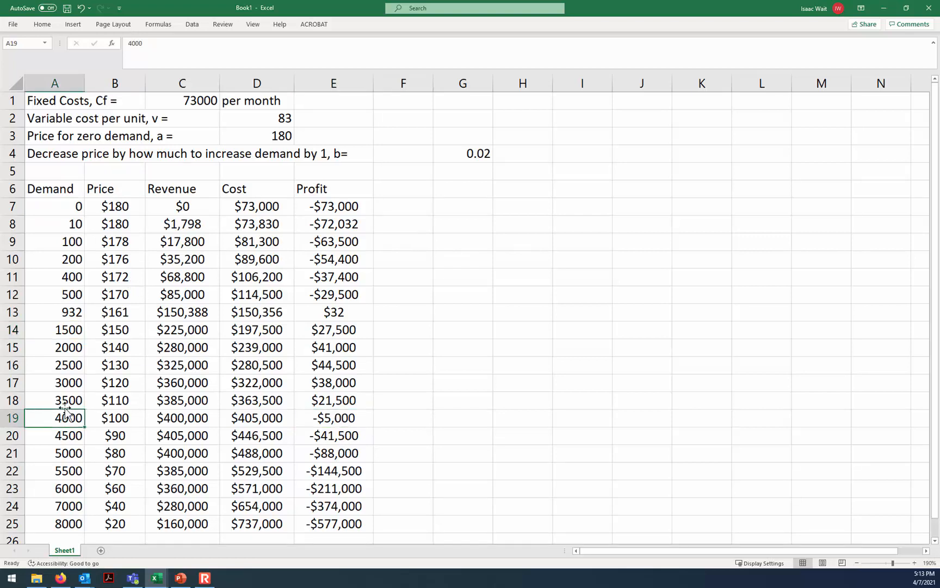
{"action": "left_click", "coordinate": [70, 402]}
{"action": "left_click", "coordinate": [69, 419]}
{"action": "left_click", "coordinate": [193, 25]}
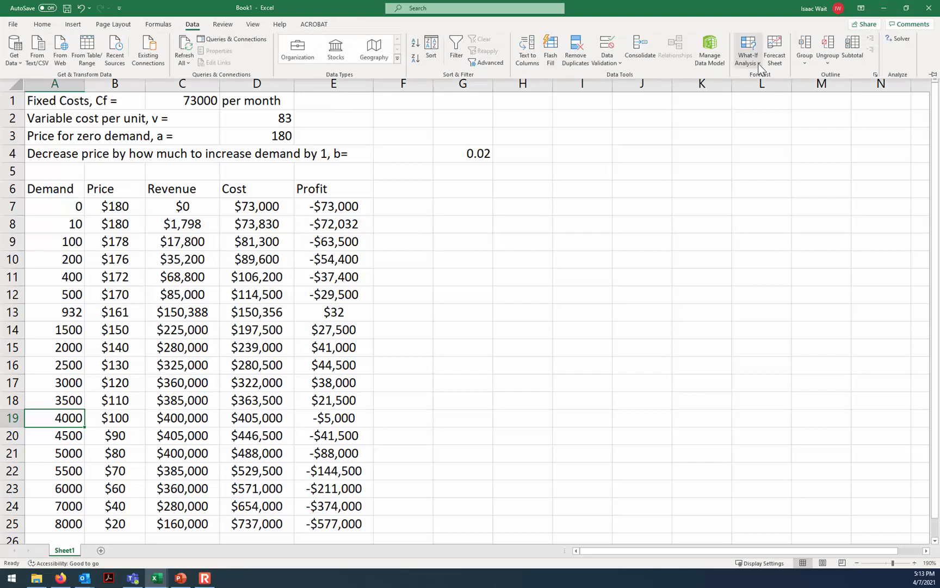
{"action": "left_click", "coordinate": [754, 60]}
{"action": "left_click", "coordinate": [767, 91]}
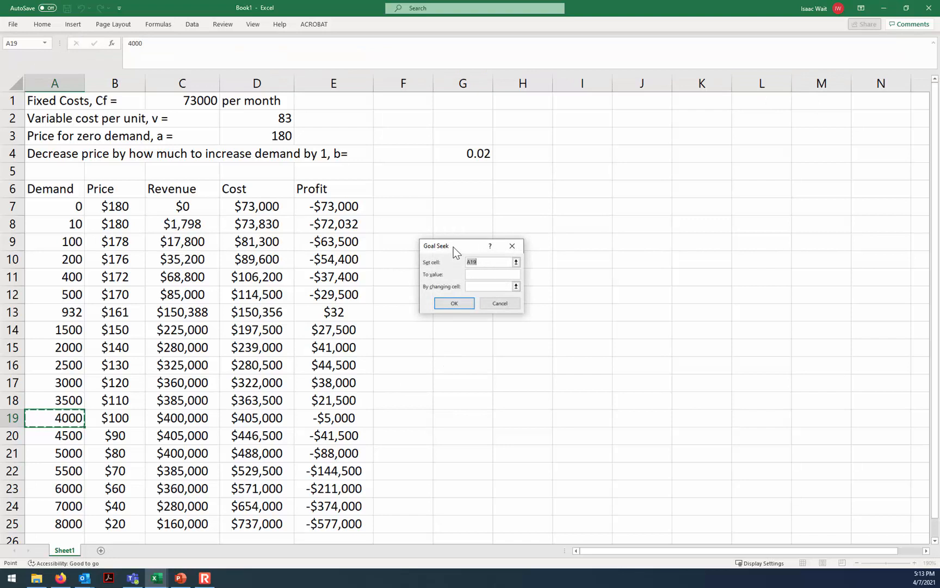
{"action": "left_click_drag", "start_coordinate": [454, 247], "coordinate": [418, 350]}
{"action": "left_click", "coordinate": [344, 418]}
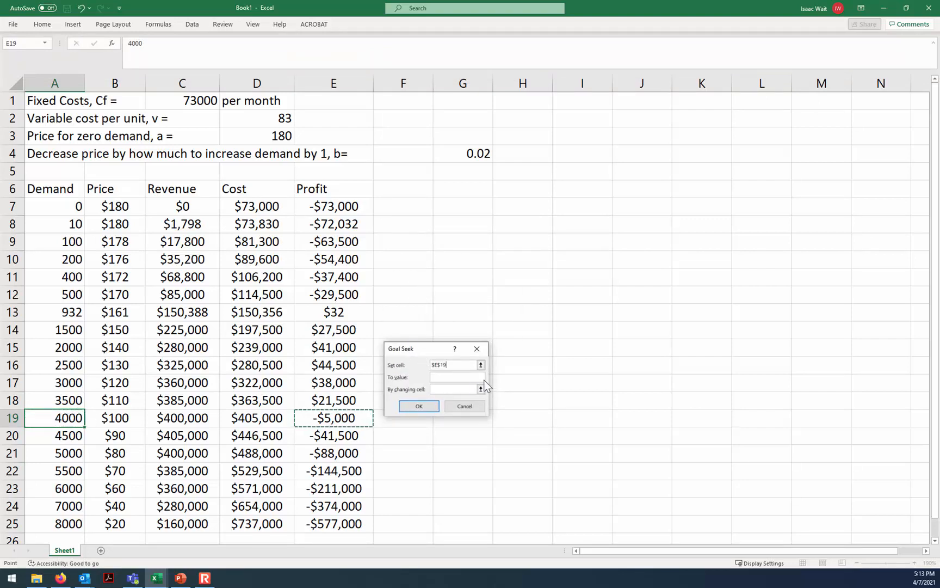
{"action": "left_click", "coordinate": [464, 378]}
{"action": "left_click", "coordinate": [480, 389]}
{"action": "left_click", "coordinate": [66, 418]}
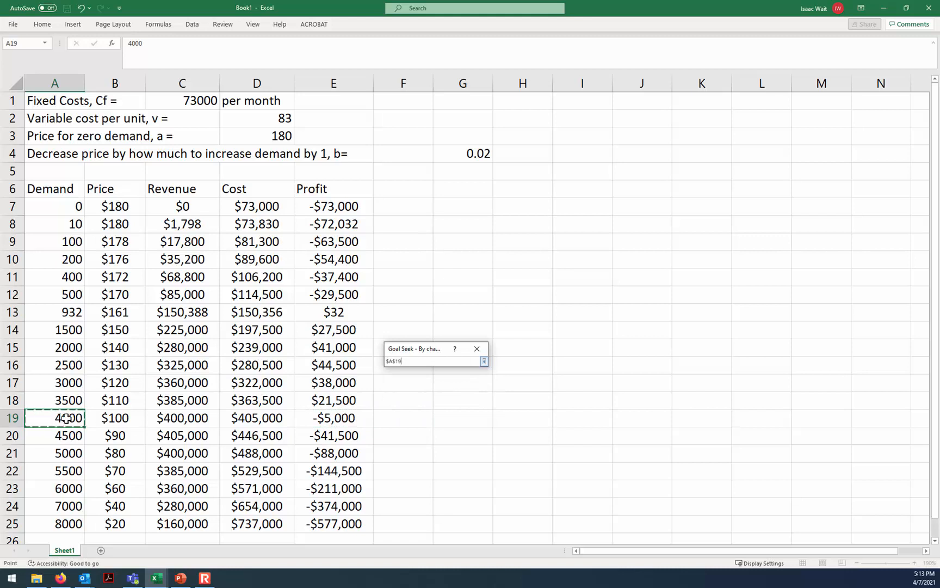
{"action": "left_click", "coordinate": [484, 361]}
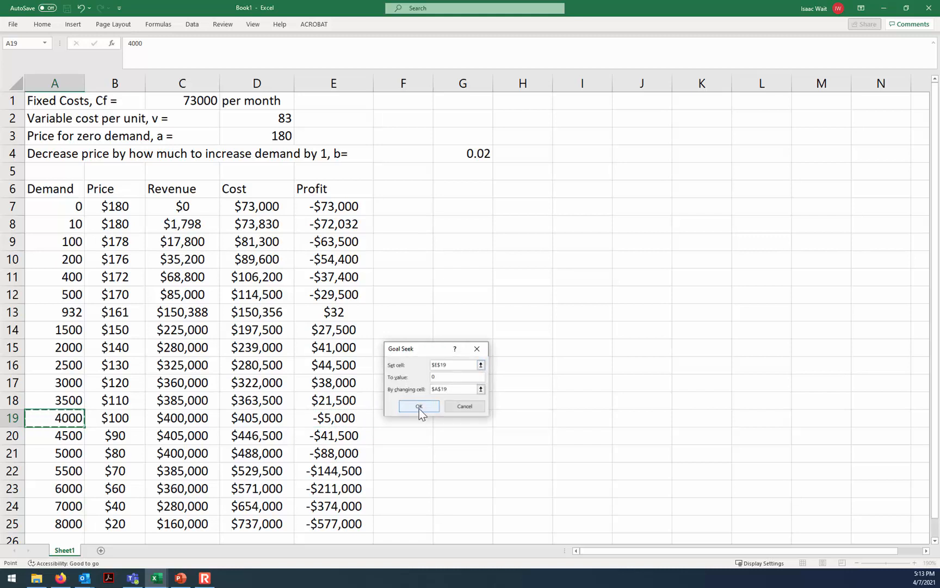
{"action": "left_click", "coordinate": [420, 407]}
{"action": "left_click", "coordinate": [453, 405]}
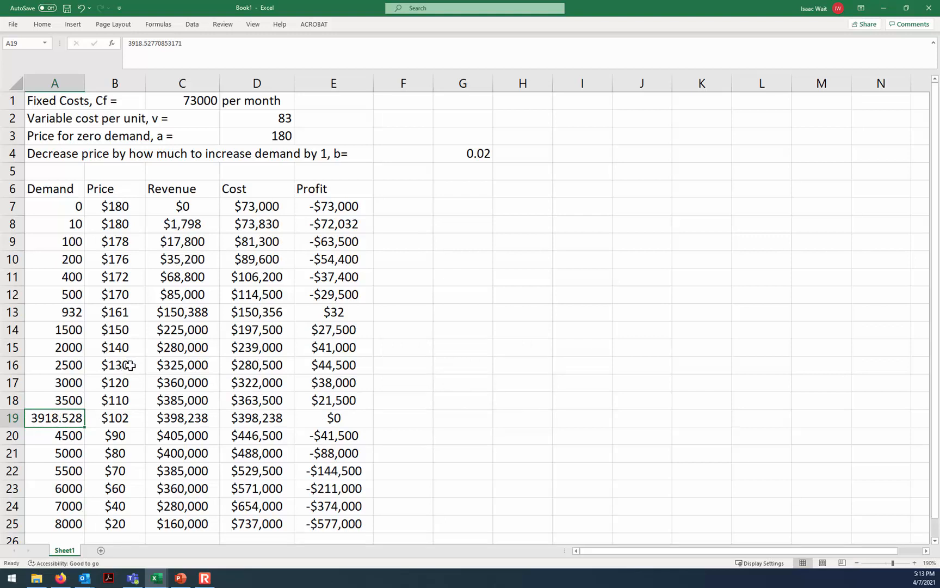
Step: Round the breakeven demand in A19 down to 3918 and check the profit in E19
{"action": "type", "text": "3918"}
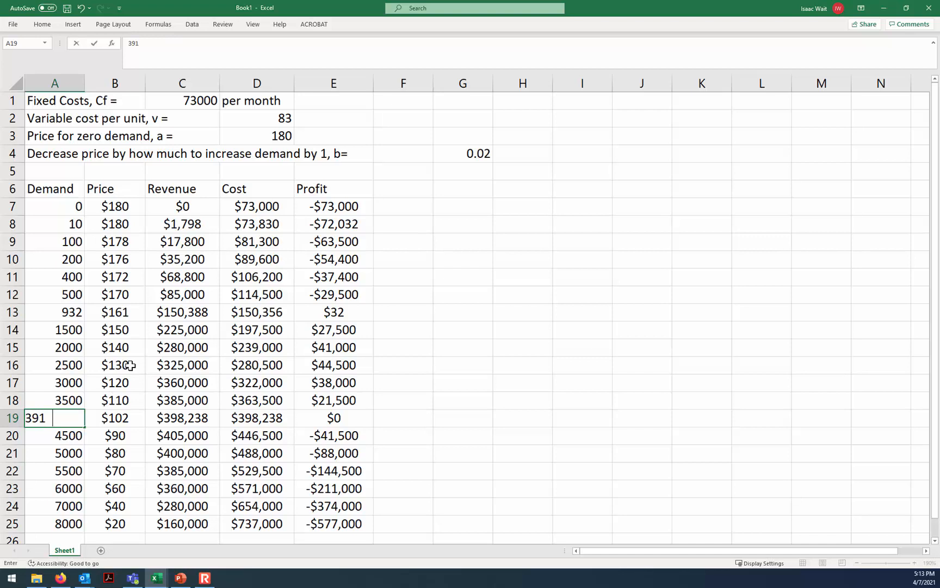
{"action": "key", "text": "Return"}
{"action": "left_click", "coordinate": [317, 420]}
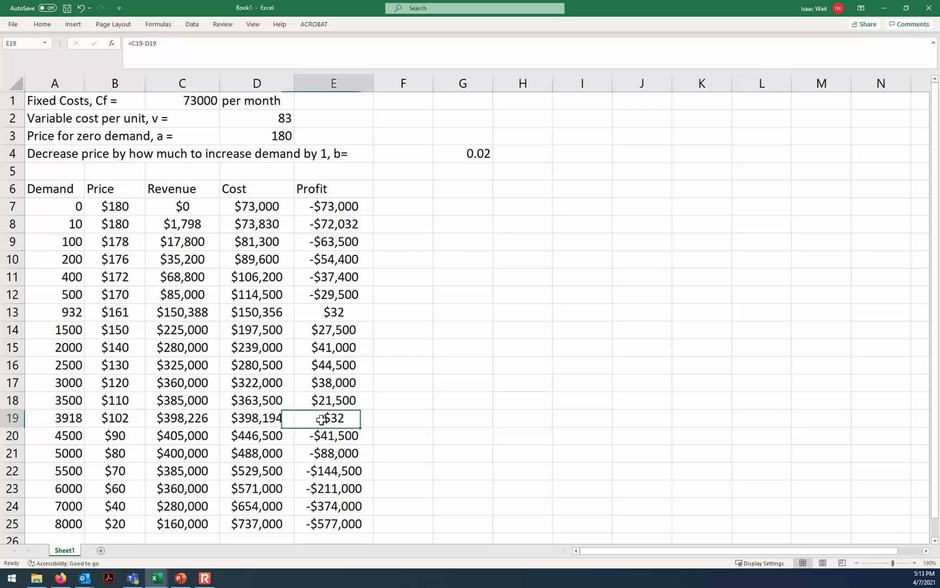
Step: Test a demand of 3919 in A19 against the profit in E19, and set the demand back to 3918
{"action": "left_click", "coordinate": [73, 417]}
{"action": "type", "text": "3919"}
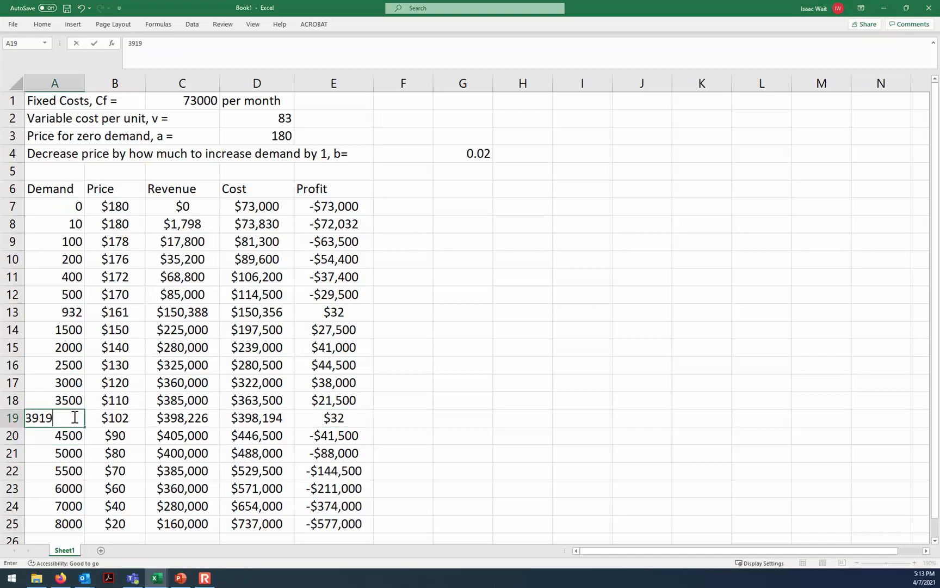
{"action": "key", "text": "Return"}
{"action": "left_click", "coordinate": [61, 422]}
{"action": "type", "text": "3918"}
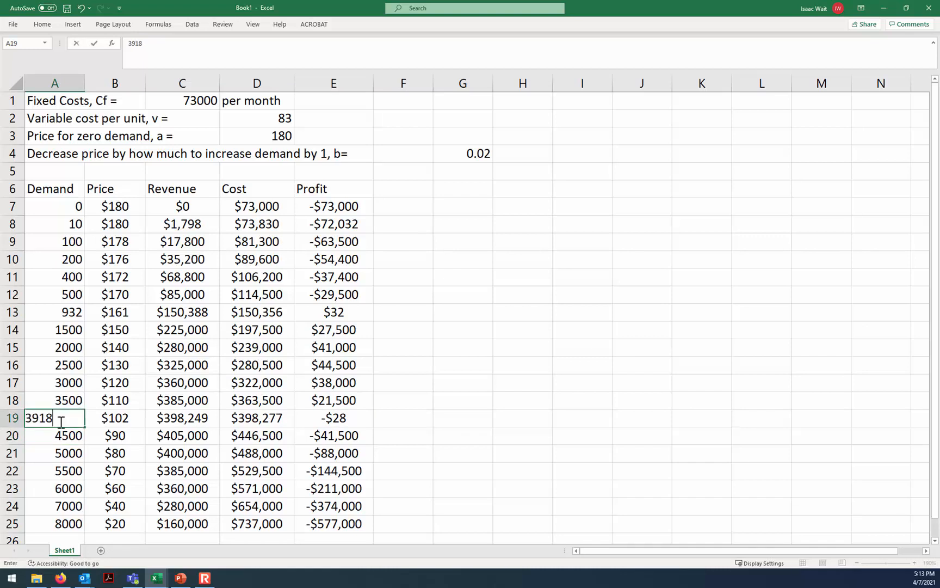
{"action": "key", "text": "Return"}
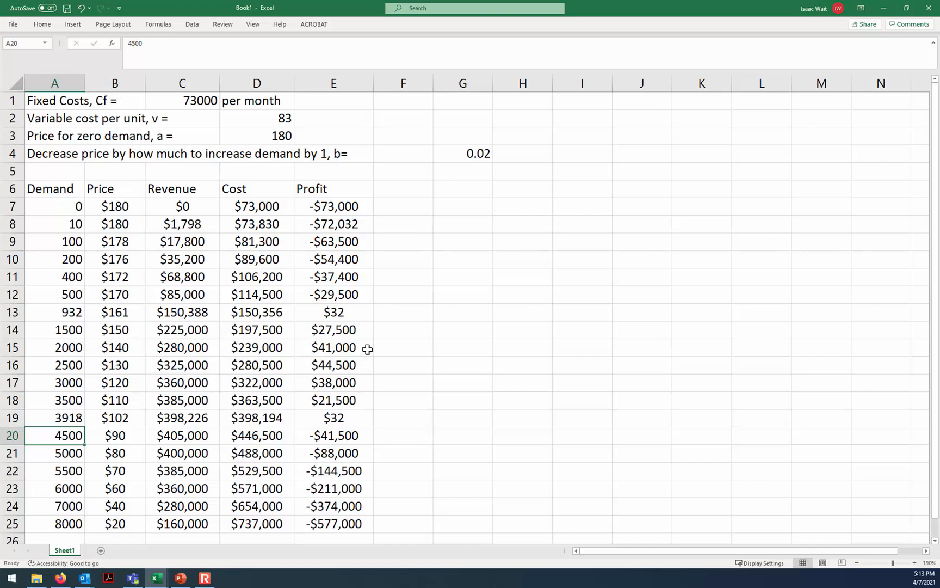
Step: Run Solver to maximize the profit in E16 by changing the demand in A16 with the GRG Nonlinear method, and keep the Solver solution
{"action": "left_click", "coordinate": [343, 362]}
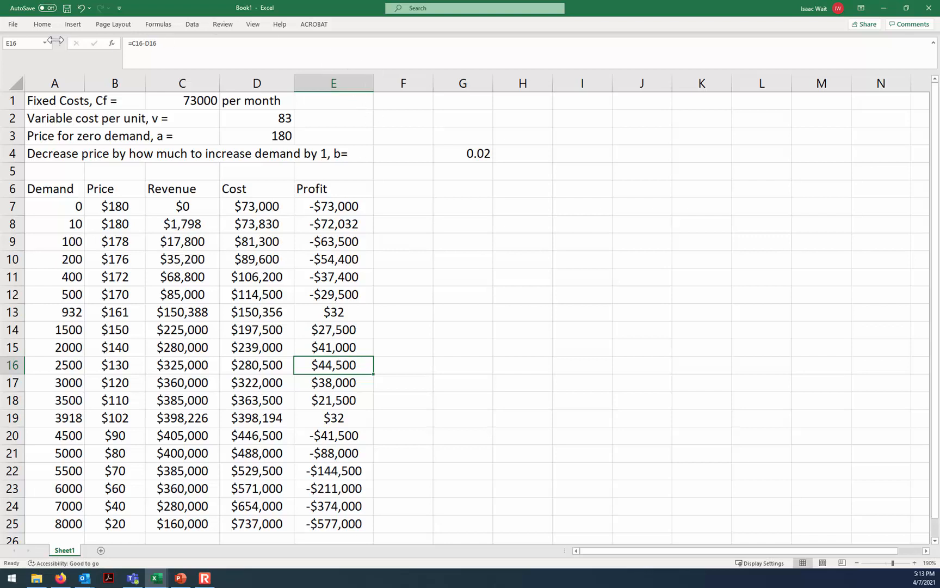
{"action": "left_click", "coordinate": [193, 27]}
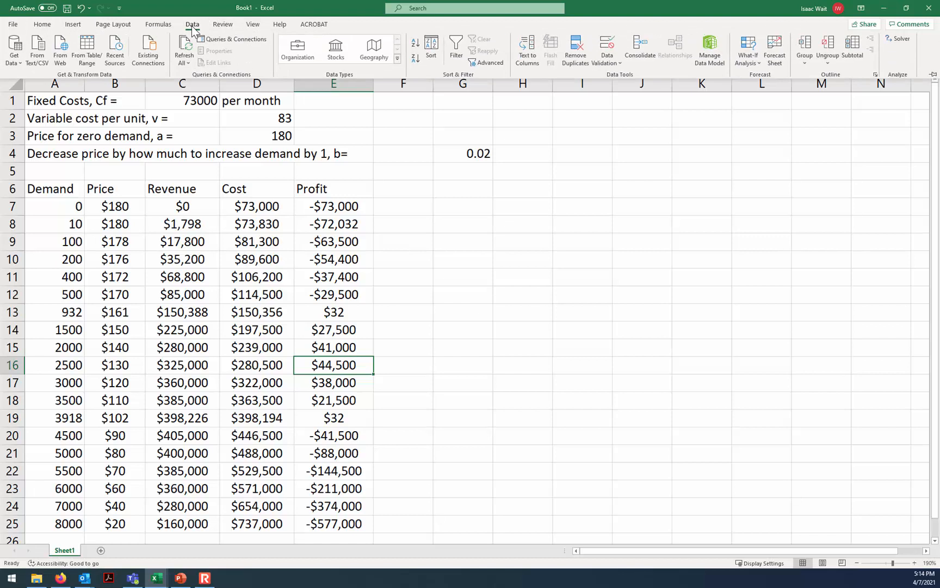
{"action": "left_click", "coordinate": [899, 41]}
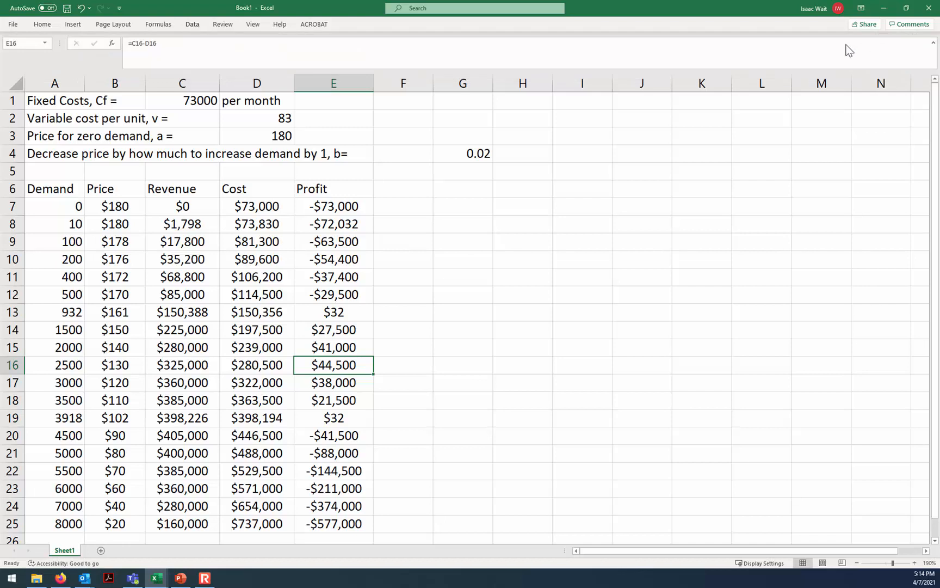
{"action": "left_click_drag", "start_coordinate": [519, 289], "coordinate": [550, 185]}
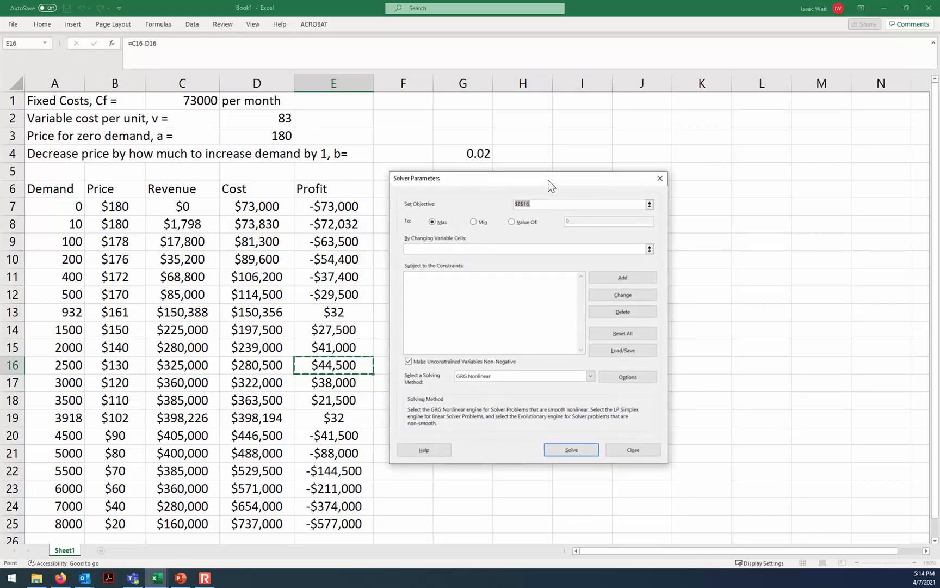
{"action": "left_click", "coordinate": [335, 364]}
{"action": "left_click", "coordinate": [650, 250]}
{"action": "left_click", "coordinate": [74, 365]}
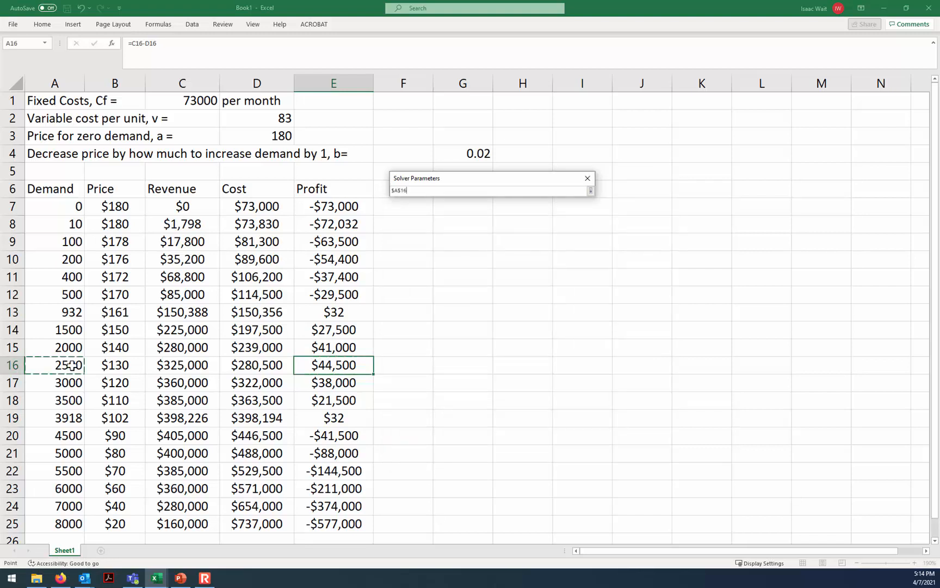
{"action": "left_click", "coordinate": [591, 191]}
{"action": "left_click_drag", "start_coordinate": [519, 182], "coordinate": [516, 193]}
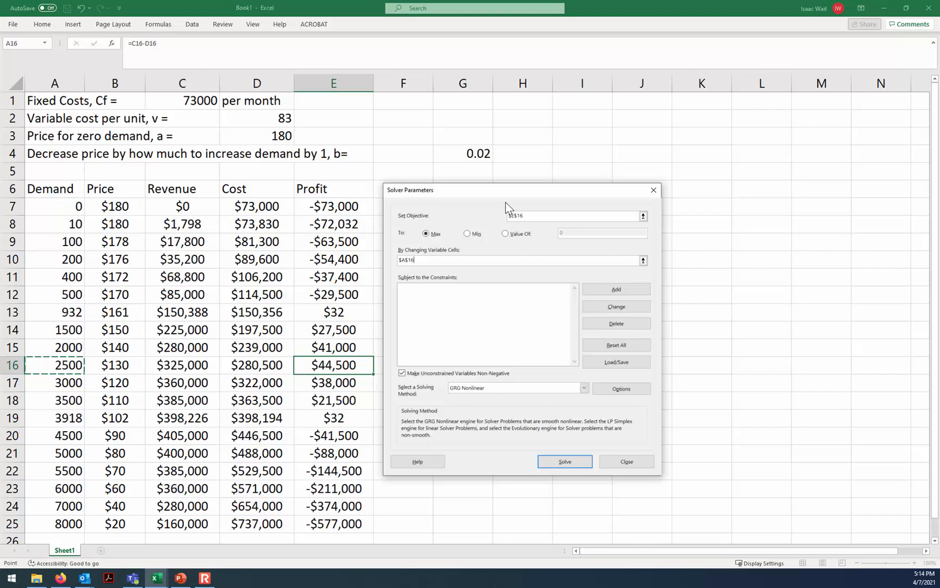
{"action": "left_click", "coordinate": [573, 461]}
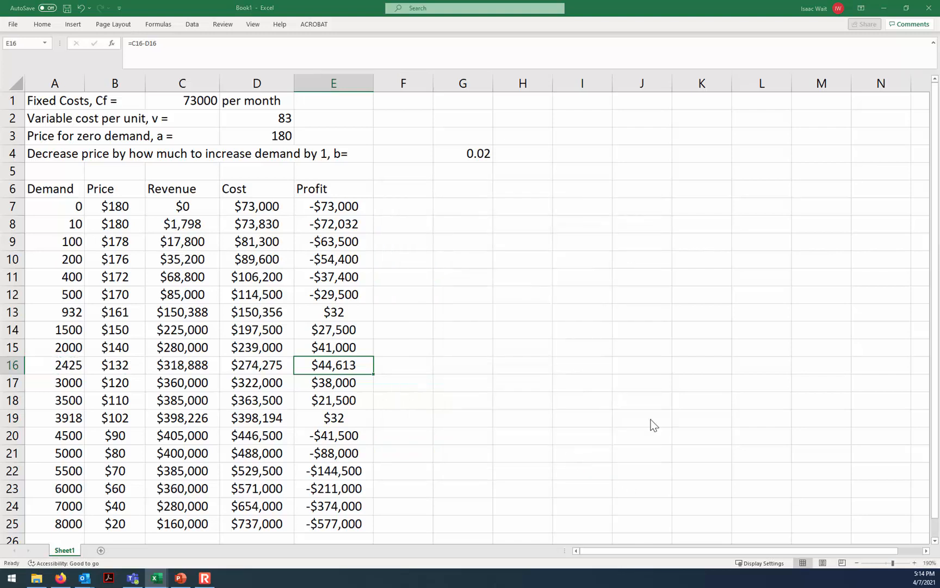
{"action": "left_click_drag", "start_coordinate": [703, 175], "coordinate": [601, 243]}
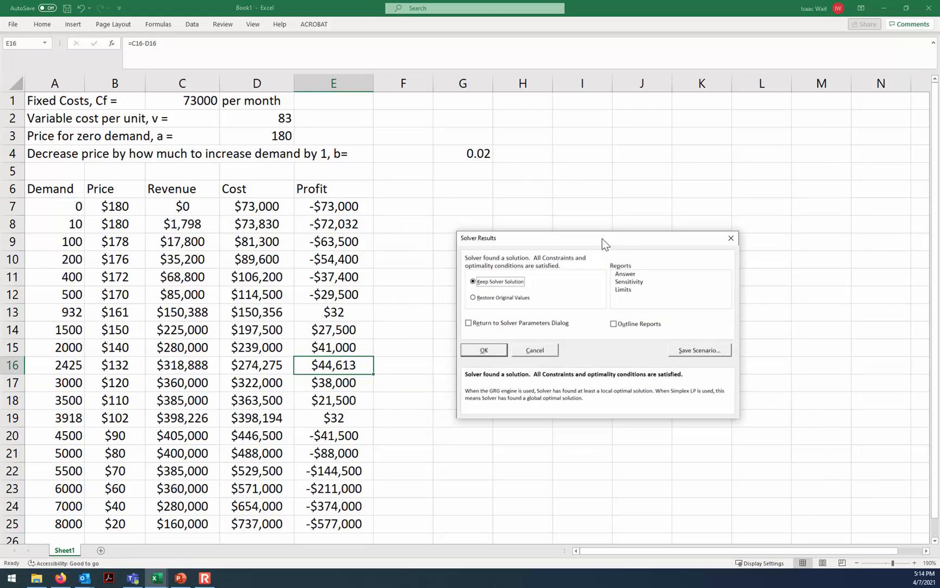
{"action": "left_click", "coordinate": [484, 351]}
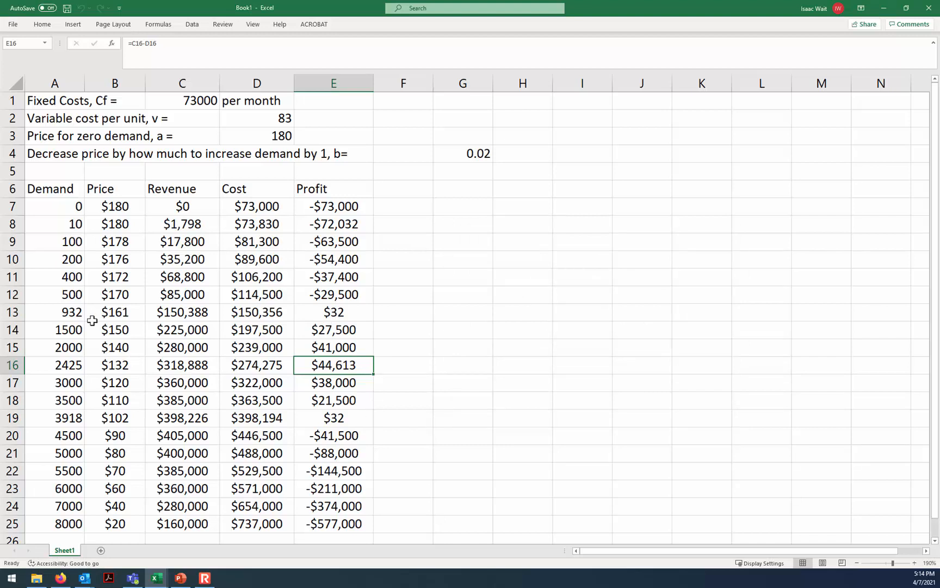
Step: Enter "Conclusions: the optimal demand is 2425 units per month" in G10
{"action": "left_click", "coordinate": [62, 316]}
{"action": "left_click", "coordinate": [435, 282]}
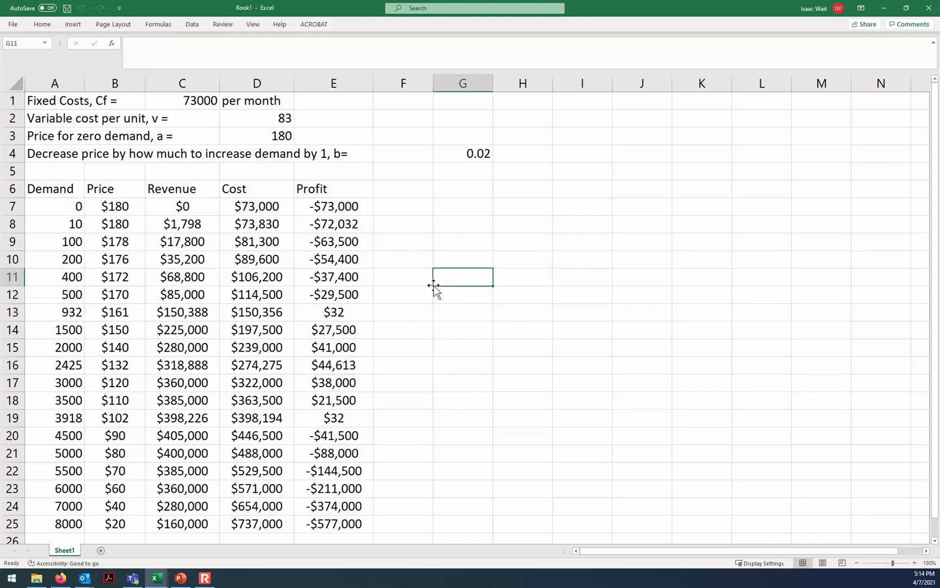
{"action": "key", "text": "Up"}
{"action": "type", "text": "cONCL"}
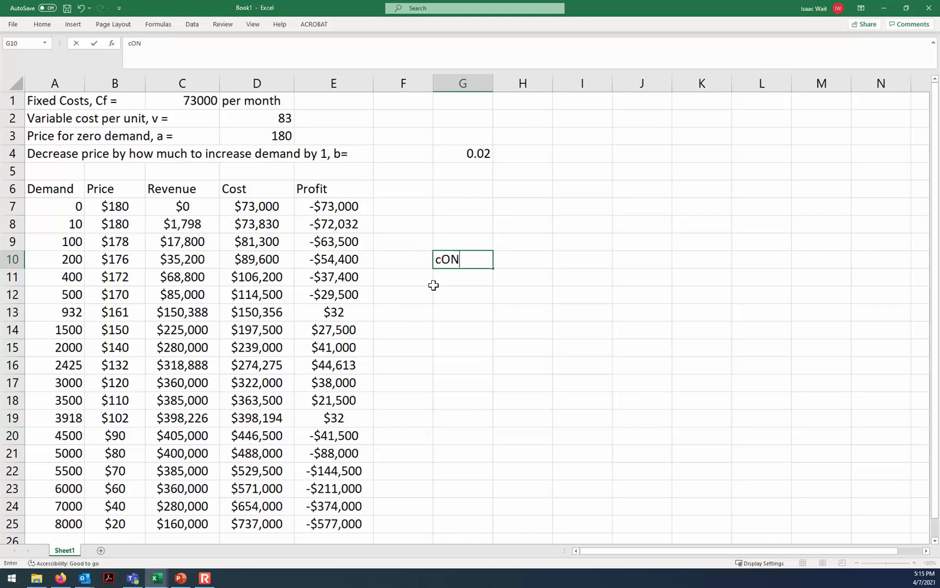
{"action": "key", "text": "BackSpace"}
{"action": "key", "text": "BackSpace"}
{"action": "key", "text": "BackSpace"}
{"action": "key", "text": "BackSpace"}
{"action": "key", "text": "BackSpace"}
{"action": "type", "text": "cO"}
{"action": "key", "text": "BackSpace"}
{"action": "key", "text": "BackSpace"}
{"action": "type", "text": "Conclusions: the "}
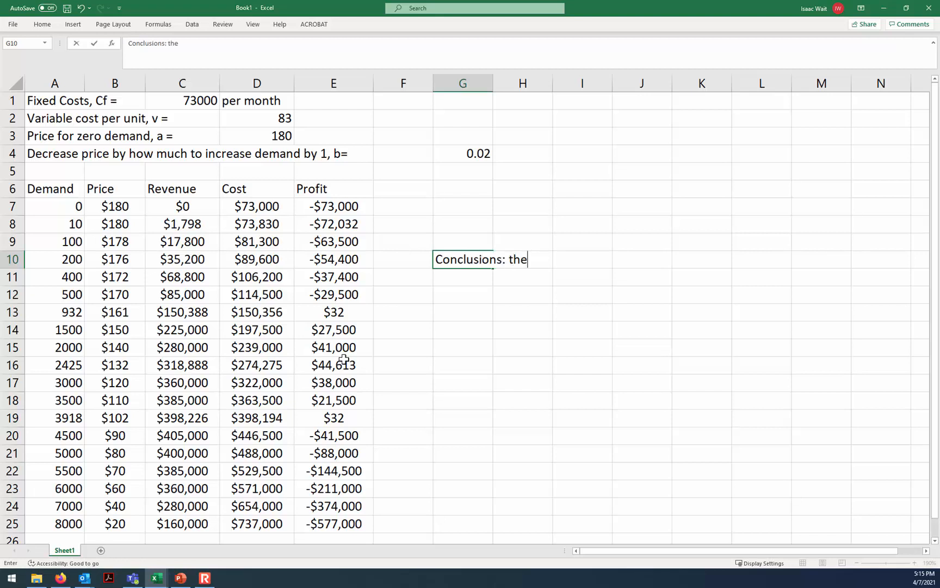
{"action": "type", "text": "optimal dem and is "}
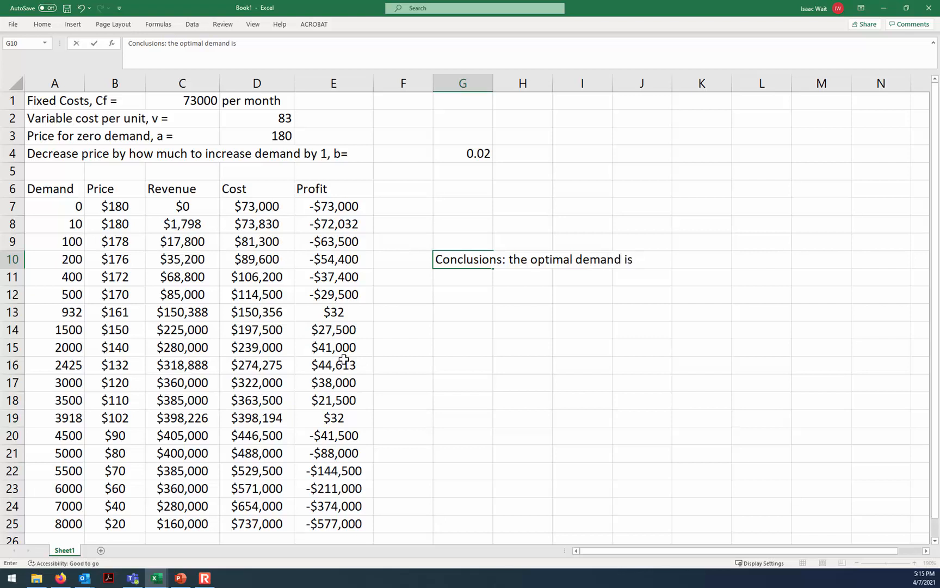
{"action": "type", "text": "24 "}
{"action": "type", "text": "5 units per month"}
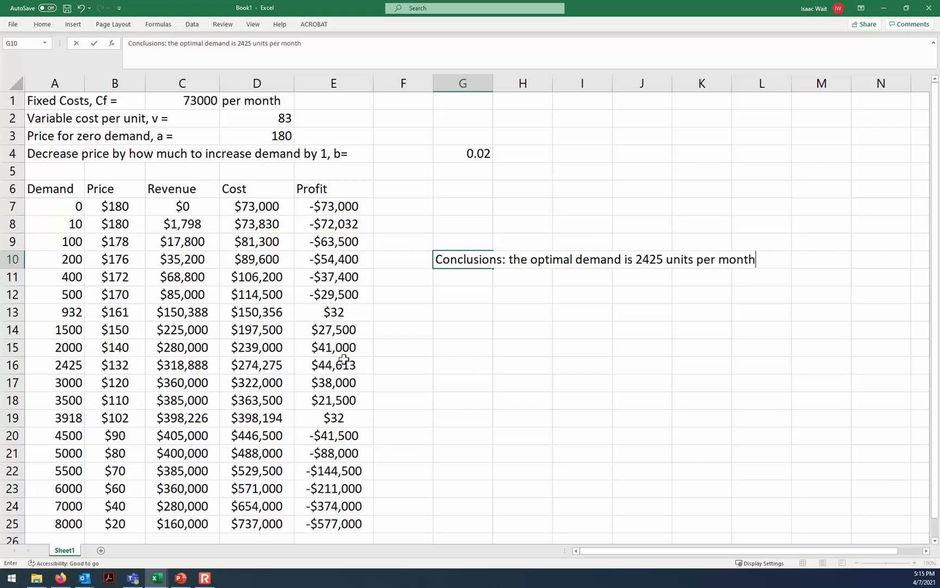
{"action": "key", "text": "Return"}
Step: Enter "The range of profitable demand is 932 - 3918." in G11
{"action": "type", "text": "The range of prom"}
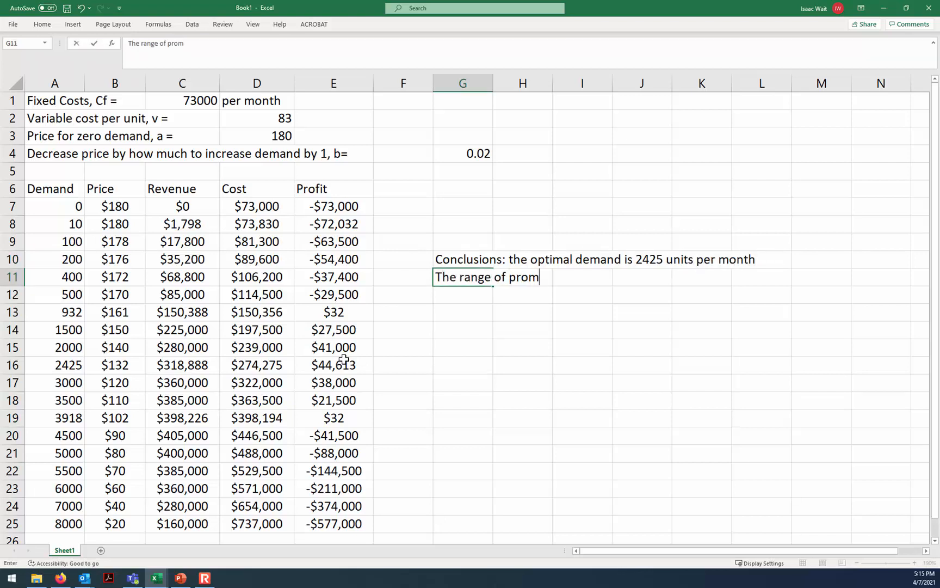
{"action": "key", "text": "BackSpace"}
{"action": "type", "text": "t"}
{"action": "type", "text": "fita"}
{"action": "type", "text": "ble demand"}
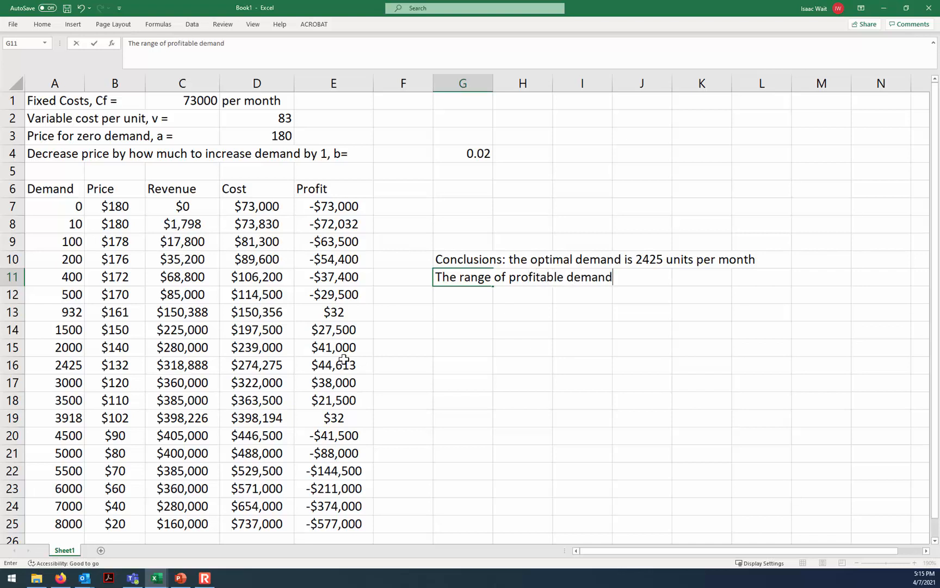
{"action": "type", "text": " is 932 - 3918."}
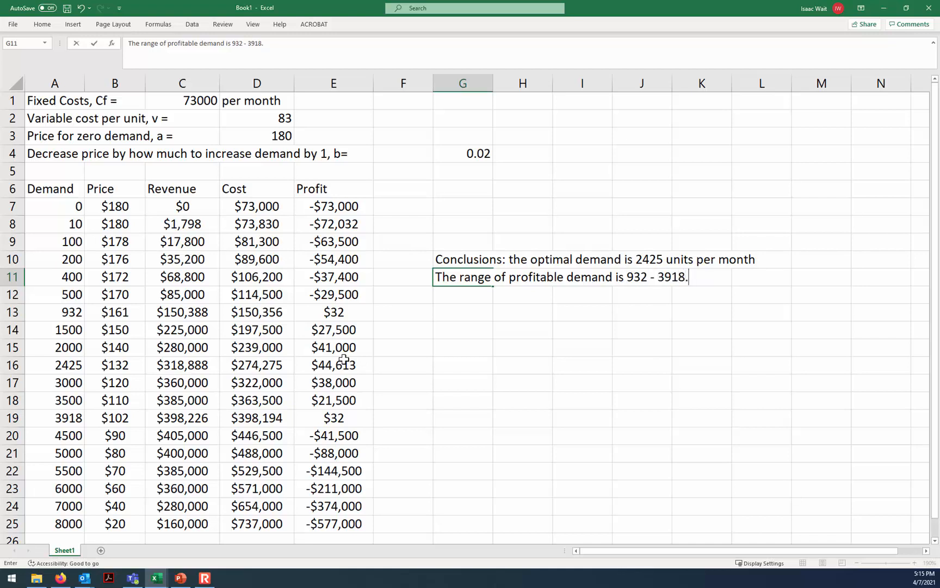
{"action": "key", "text": "Return"}
Step: Insert an empty scatter chart with smooth lines and no markers, and place it below the conclusions
{"action": "key", "text": "Return"}
{"action": "key", "text": "Return"}
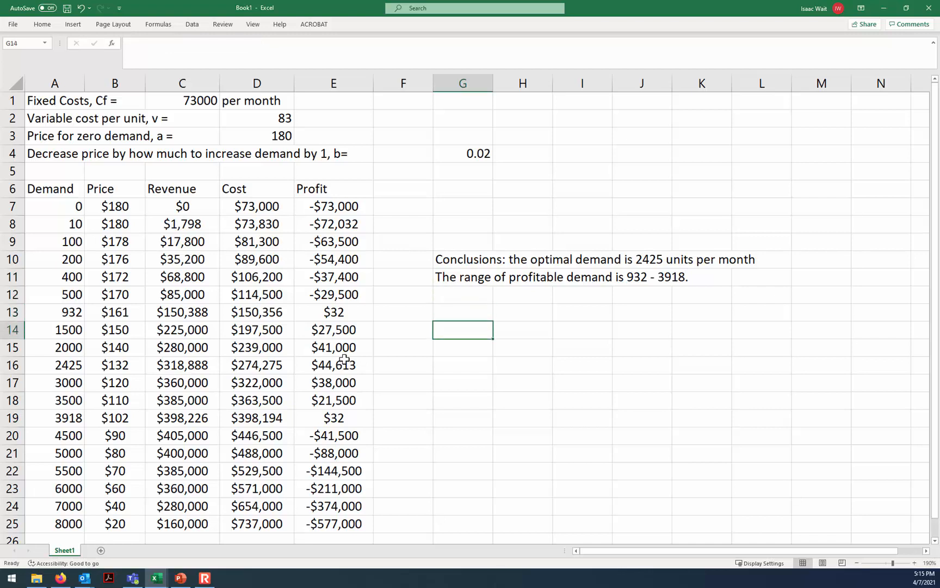
{"action": "left_click", "coordinate": [72, 24]}
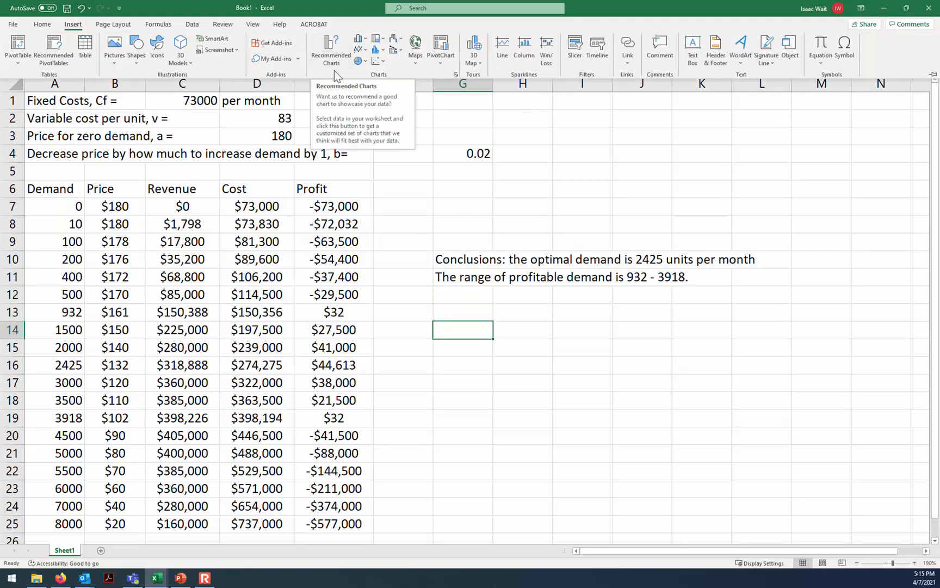
{"action": "left_click", "coordinate": [381, 60]}
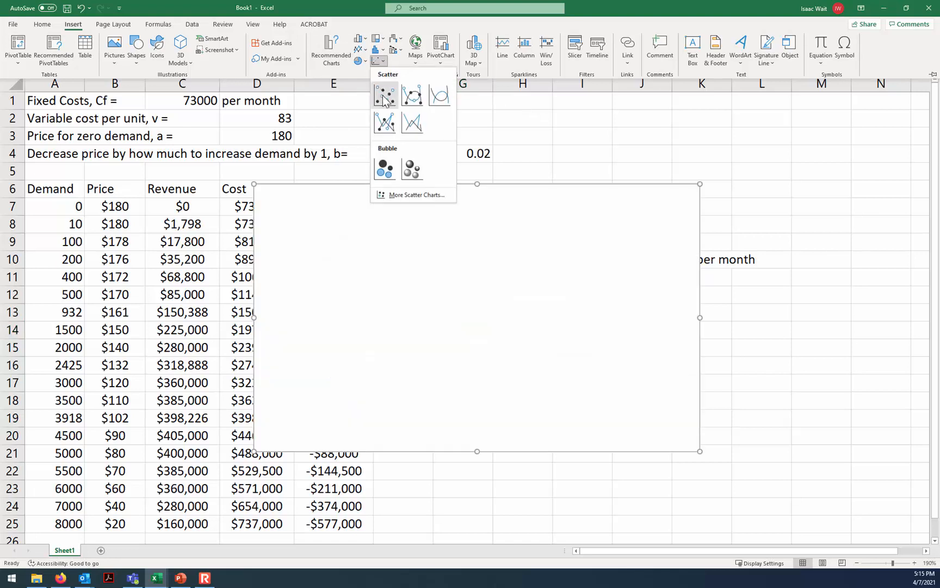
{"action": "left_click", "coordinate": [440, 98]}
{"action": "left_click_drag", "start_coordinate": [454, 222], "coordinate": [602, 341]}
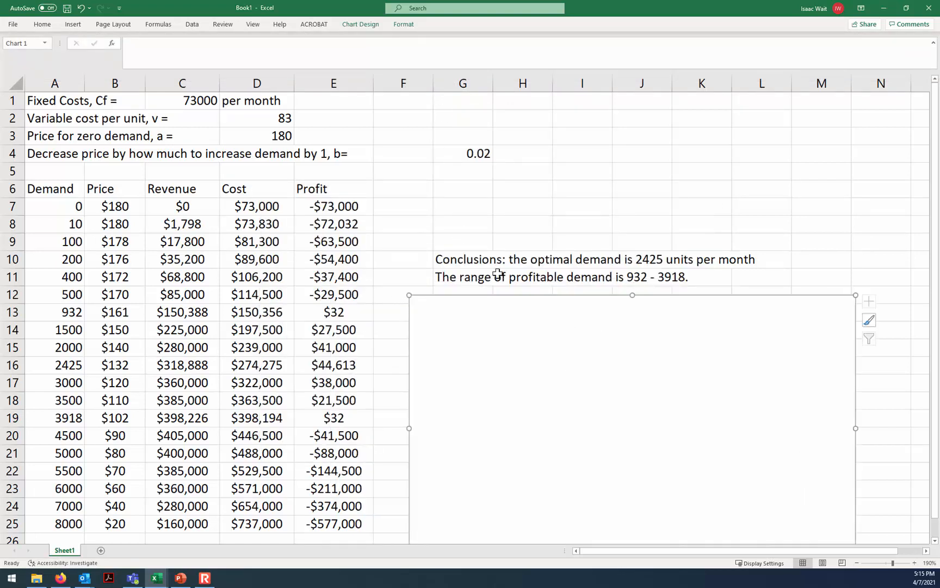
Step: Start adding a new data series to the empty chart, ready for choosing its X values
{"action": "right_click", "coordinate": [512, 348]}
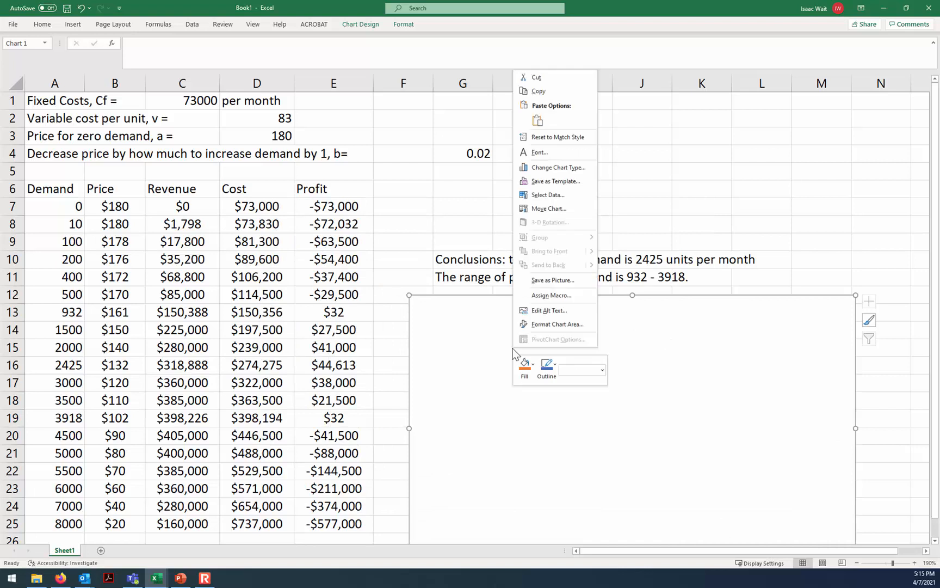
{"action": "left_click", "coordinate": [563, 195]}
{"action": "left_click", "coordinate": [408, 348]}
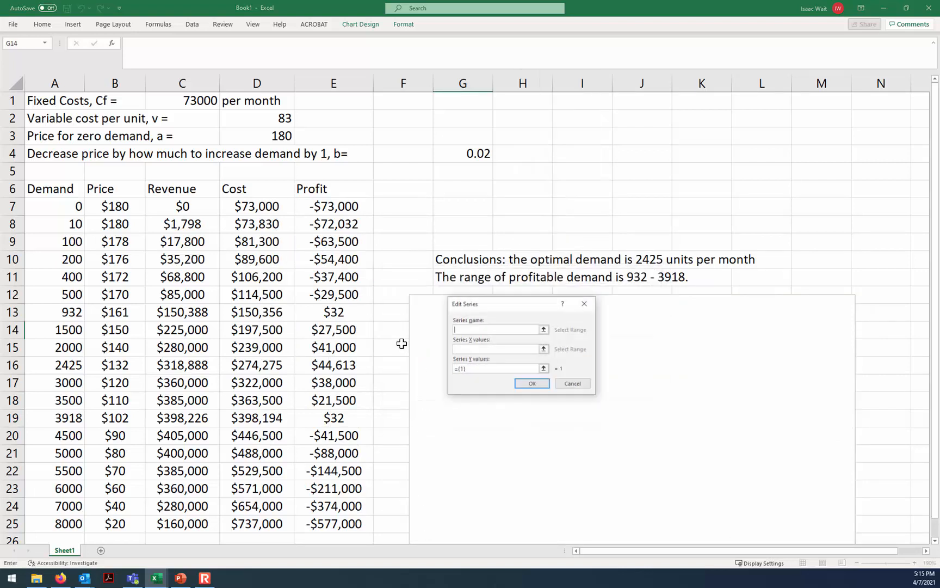
{"action": "left_click", "coordinate": [544, 349]}
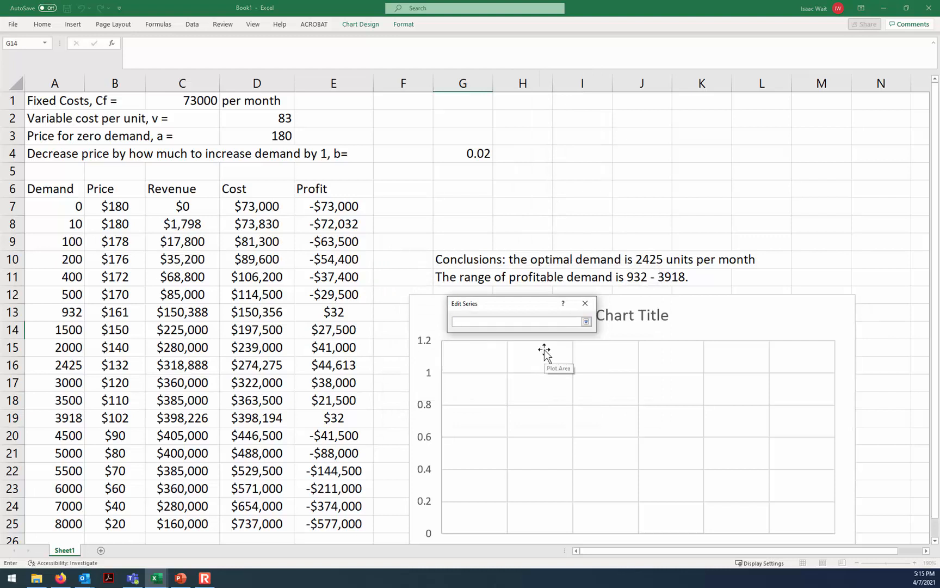
Step: Switch to PowerPoint to check the cost and revenue versus demand diagram, and return to the Book1 workbook in Excel
{"action": "left_click", "coordinate": [180, 579]}
{"action": "left_click", "coordinate": [86, 369]}
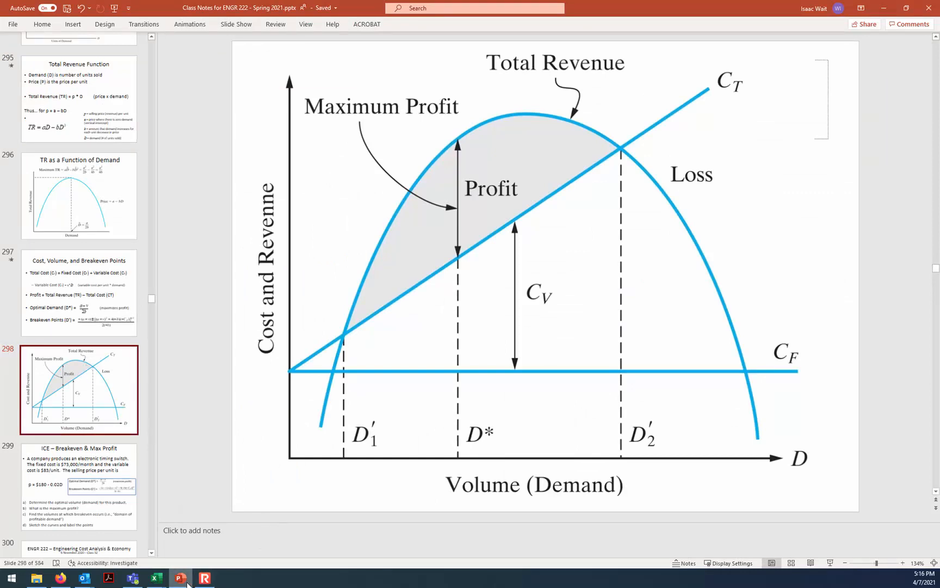
{"action": "mouse_move", "coordinate": [158, 582]}
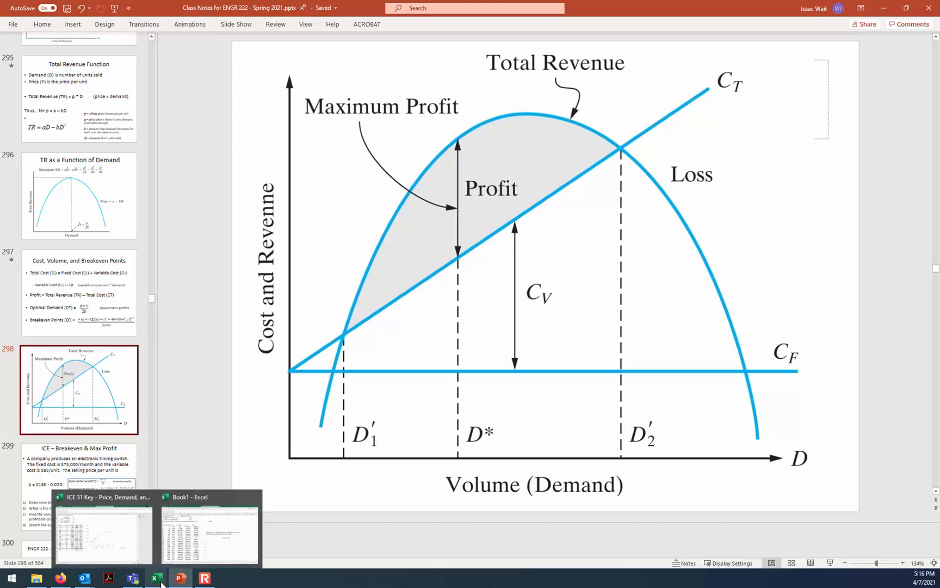
{"action": "left_click", "coordinate": [210, 530]}
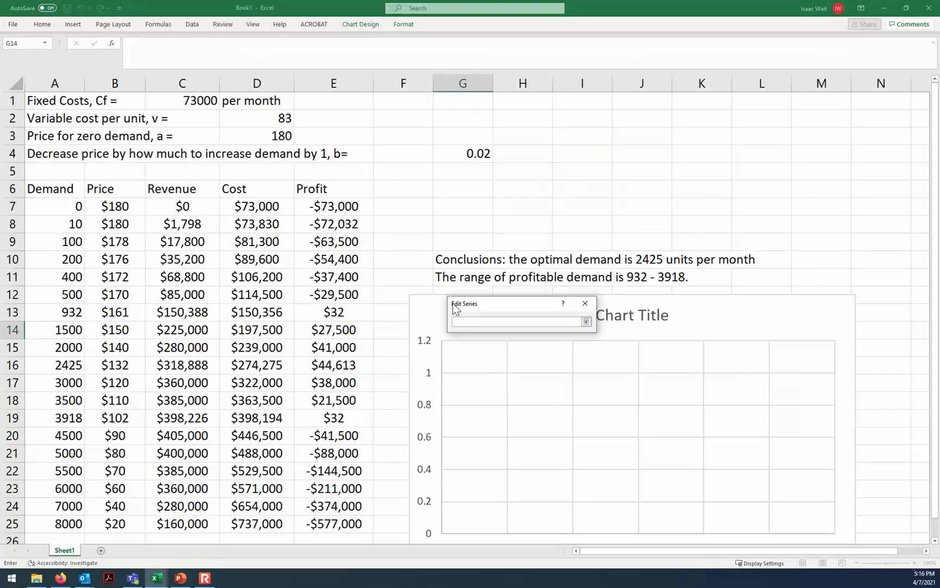
Step: Set the new series' X values to the demand in A7:A25 and its Y values to the revenue in C7:C25
{"action": "left_click_drag", "start_coordinate": [57, 209], "coordinate": [62, 517]}
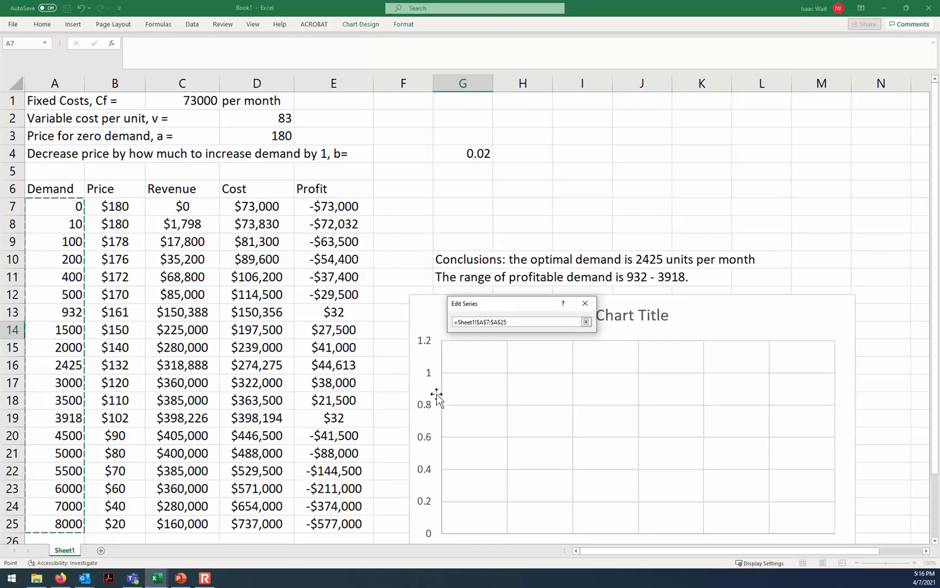
{"action": "left_click", "coordinate": [586, 321]}
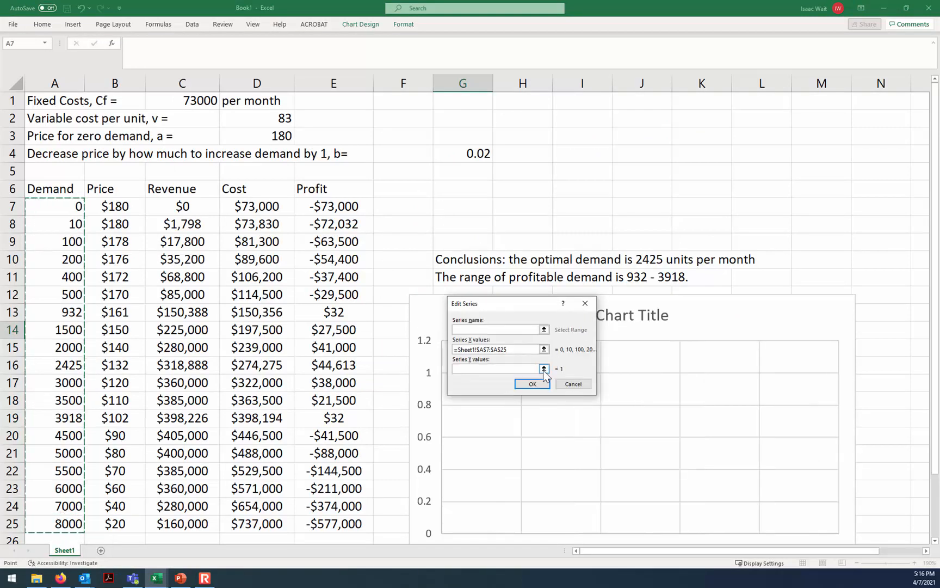
{"action": "left_click", "coordinate": [544, 369]}
{"action": "left_click_drag", "start_coordinate": [182, 206], "coordinate": [189, 524]}
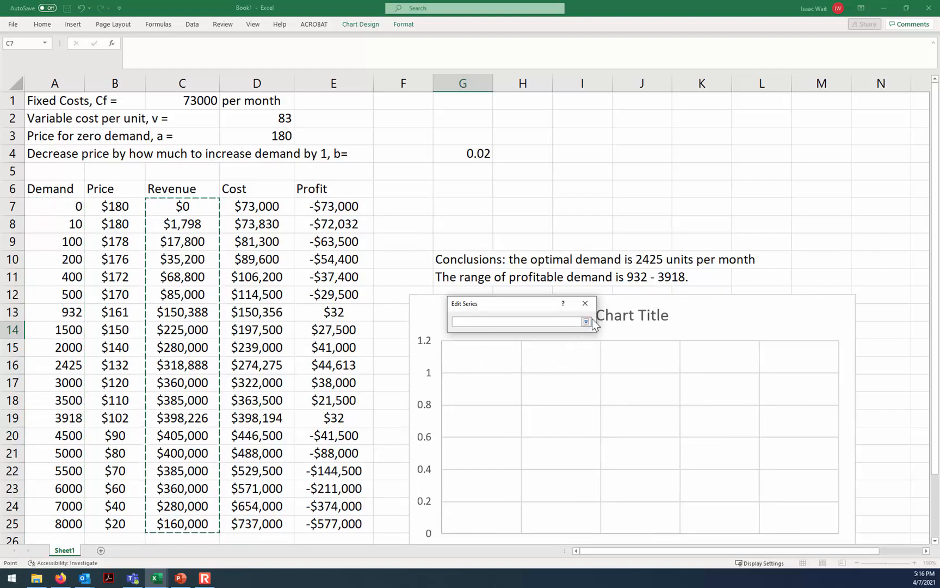
{"action": "left_click", "coordinate": [587, 321]}
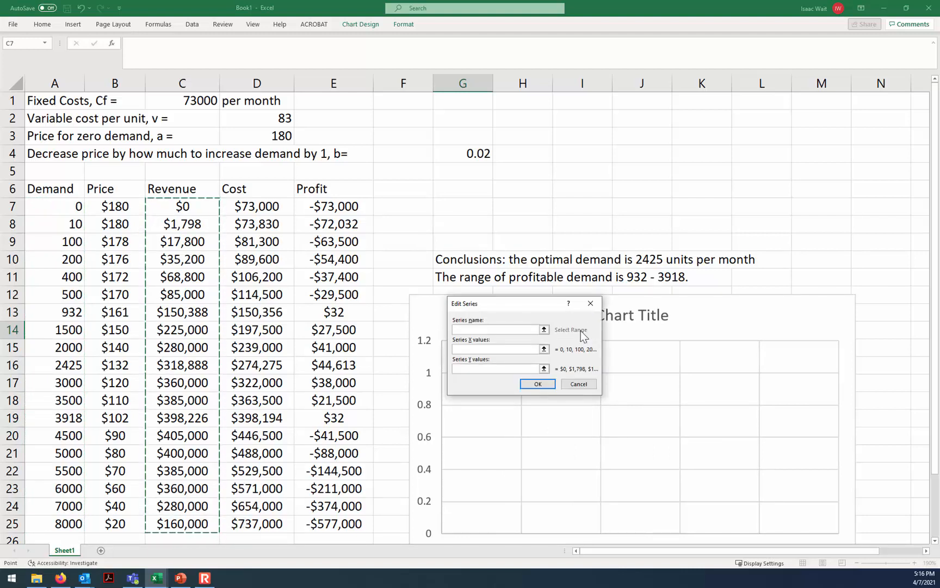
{"action": "left_click", "coordinate": [538, 384]}
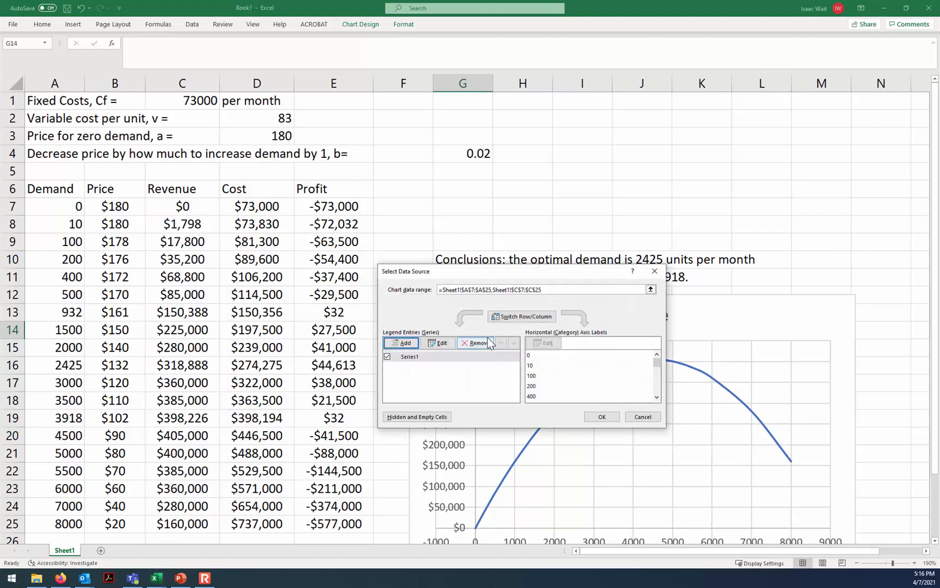
Step: Name the existing chart series Revenue
{"action": "left_click", "coordinate": [405, 341]}
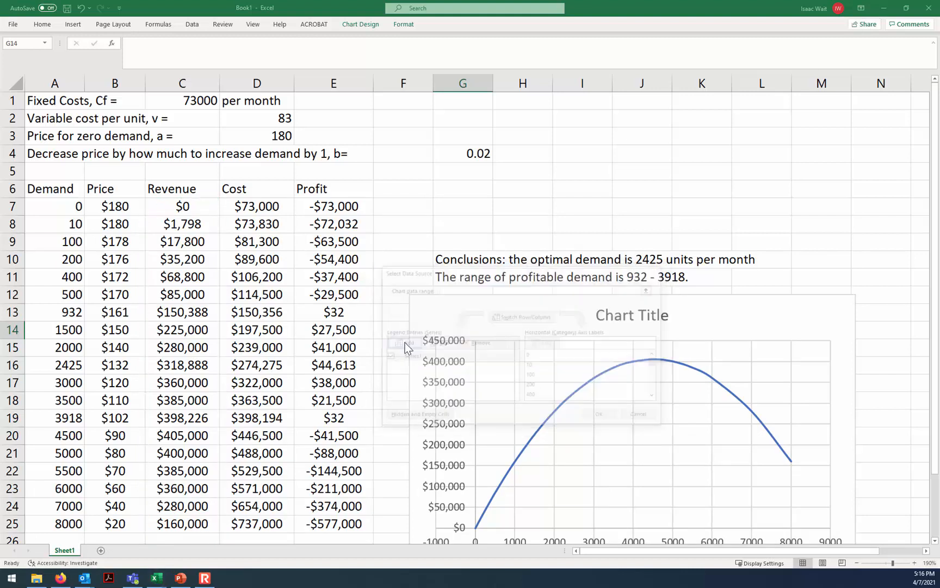
{"action": "left_click", "coordinate": [563, 384]}
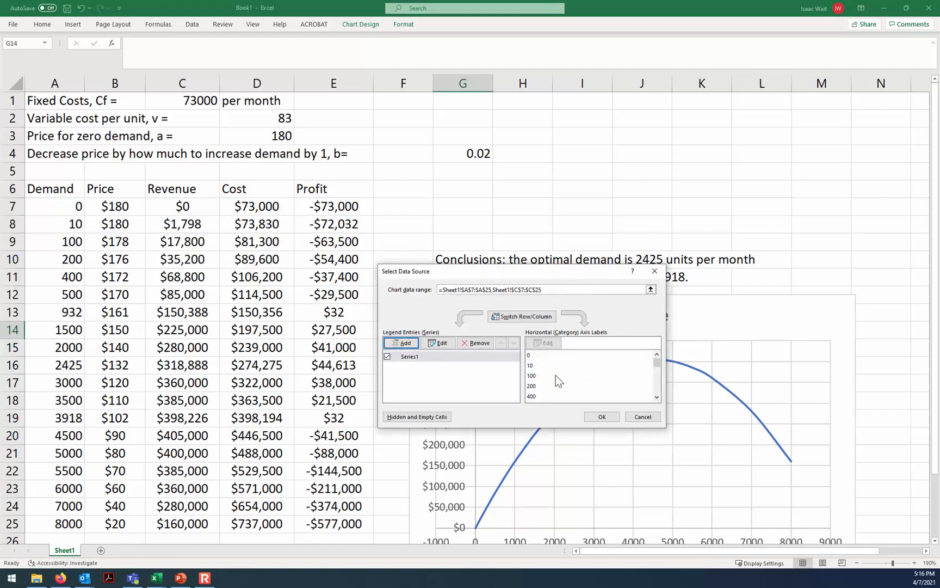
{"action": "left_click", "coordinate": [412, 358]}
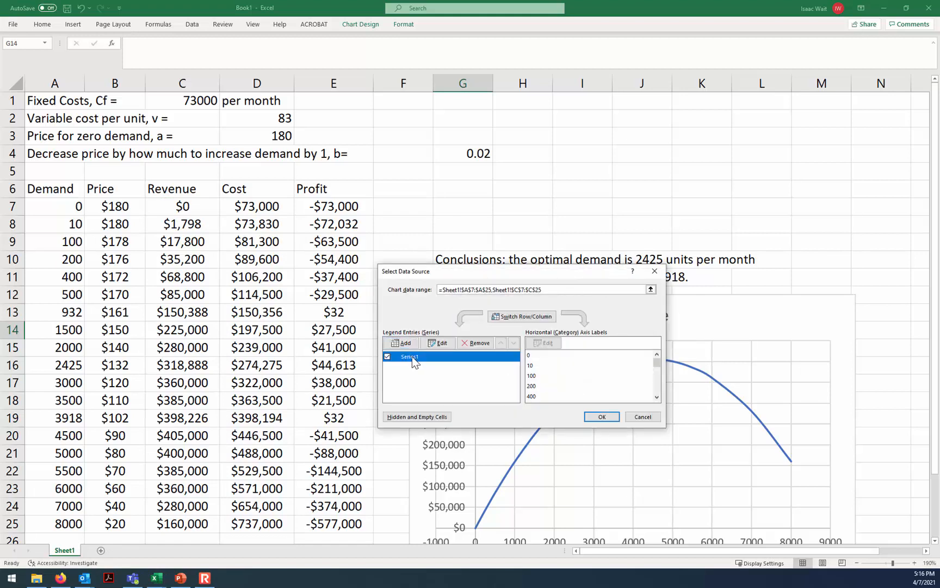
{"action": "left_click", "coordinate": [435, 343]}
{"action": "type", "text": "Revenue"}
{"action": "key", "text": "Return"}
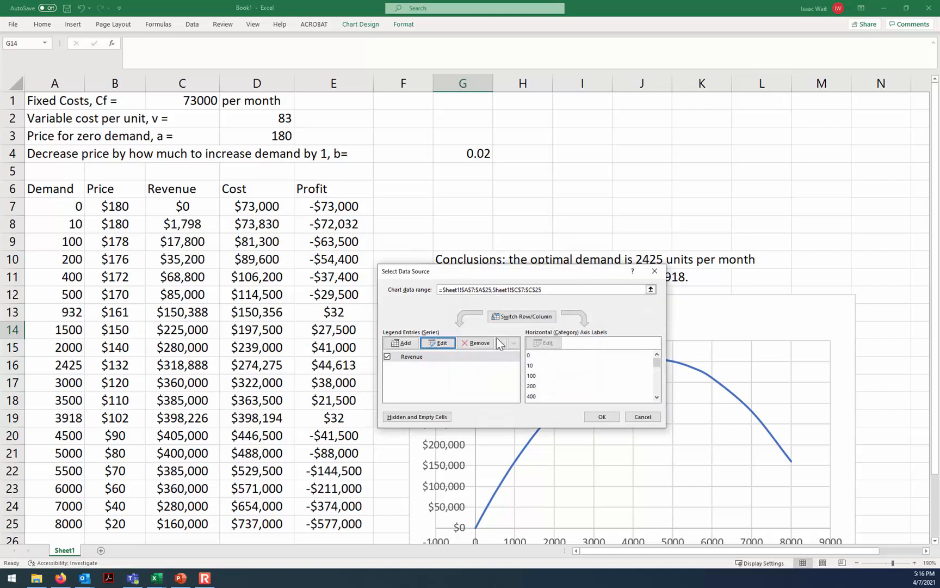
Step: Add a series named Cost with X values from A7:A25 and Y values from D7:D25
{"action": "left_click", "coordinate": [412, 348]}
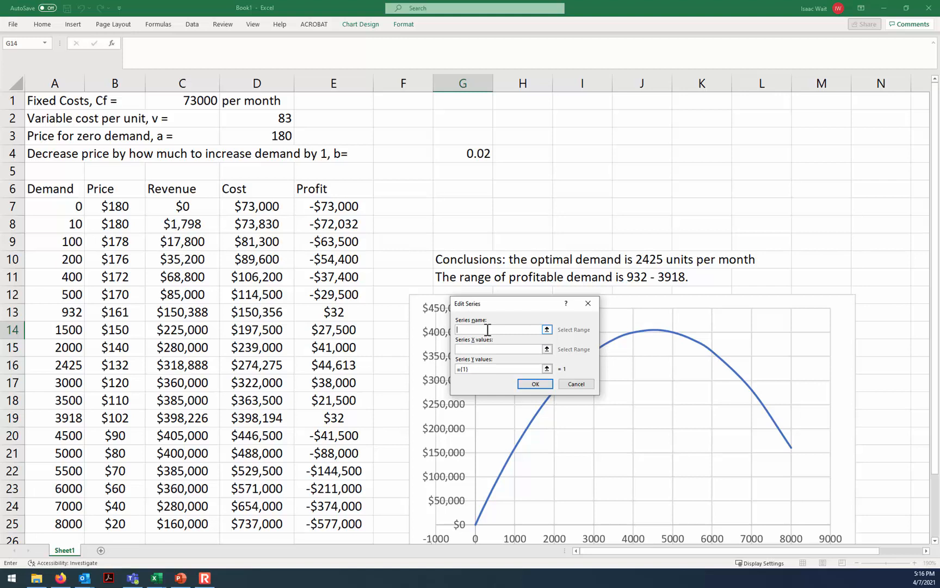
{"action": "type", "text": "Cost"}
{"action": "left_click", "coordinate": [547, 349]}
{"action": "left_click_drag", "start_coordinate": [75, 213], "coordinate": [49, 526]}
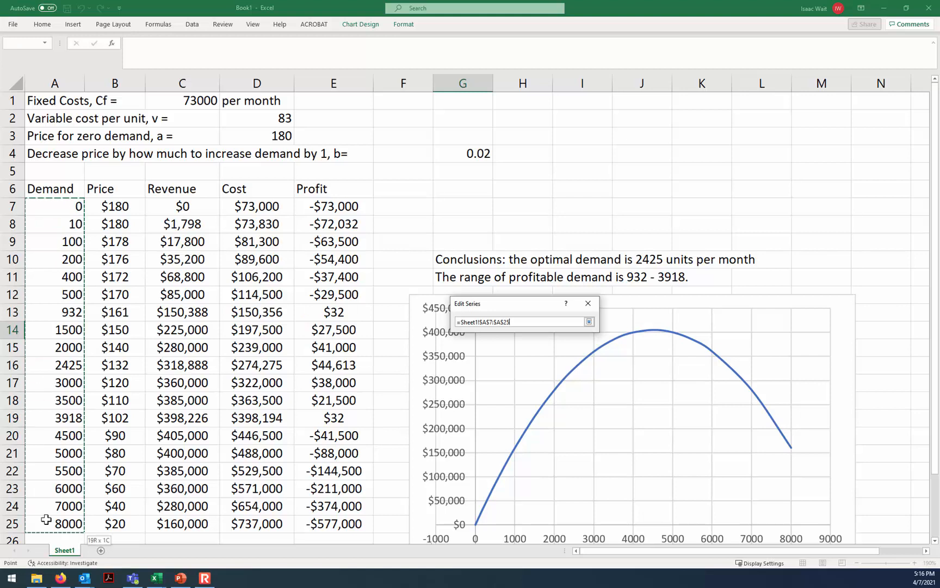
{"action": "left_click", "coordinate": [589, 321]}
{"action": "left_click", "coordinate": [549, 367]}
{"action": "left_click", "coordinate": [250, 206]}
{"action": "left_click_drag", "start_coordinate": [250, 205], "coordinate": [303, 530]}
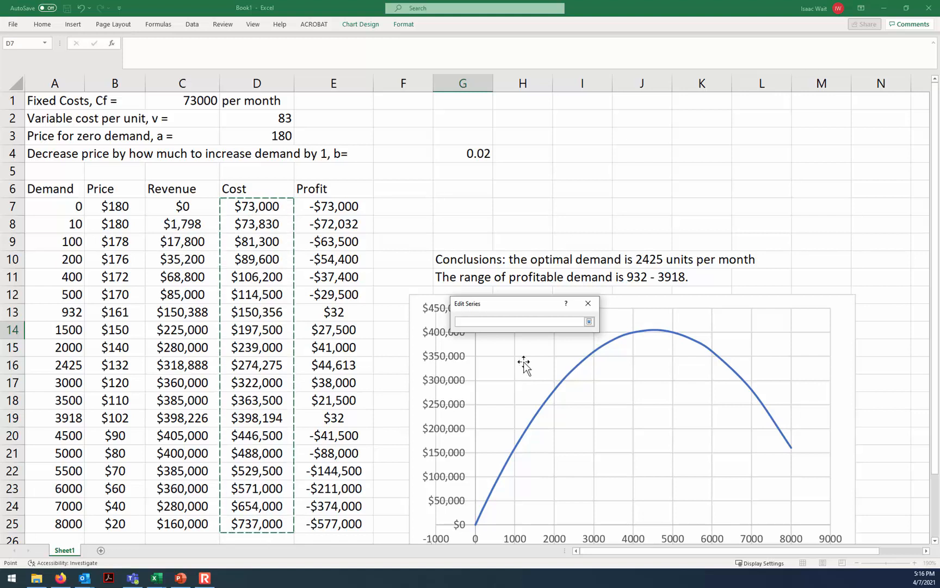
{"action": "left_click", "coordinate": [590, 322]}
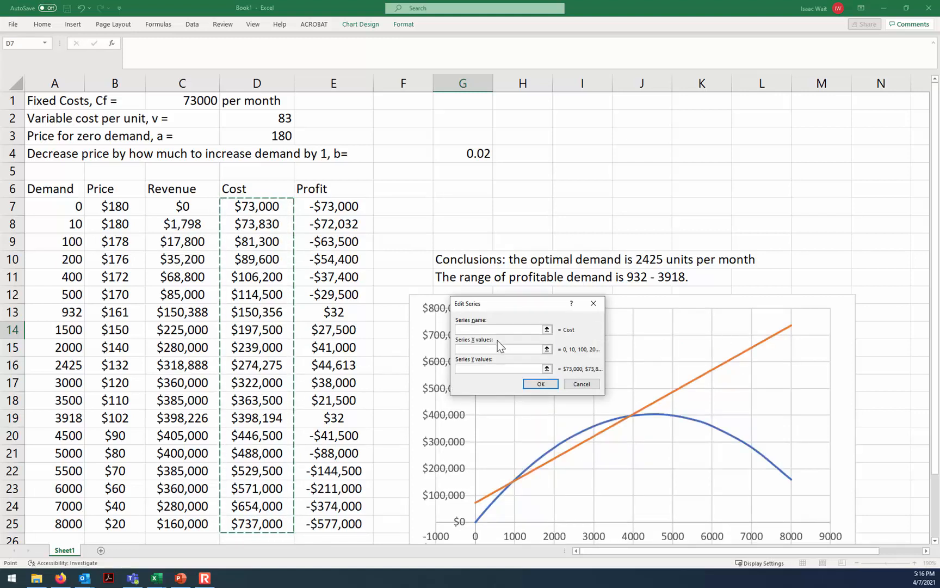
{"action": "left_click", "coordinate": [548, 383]}
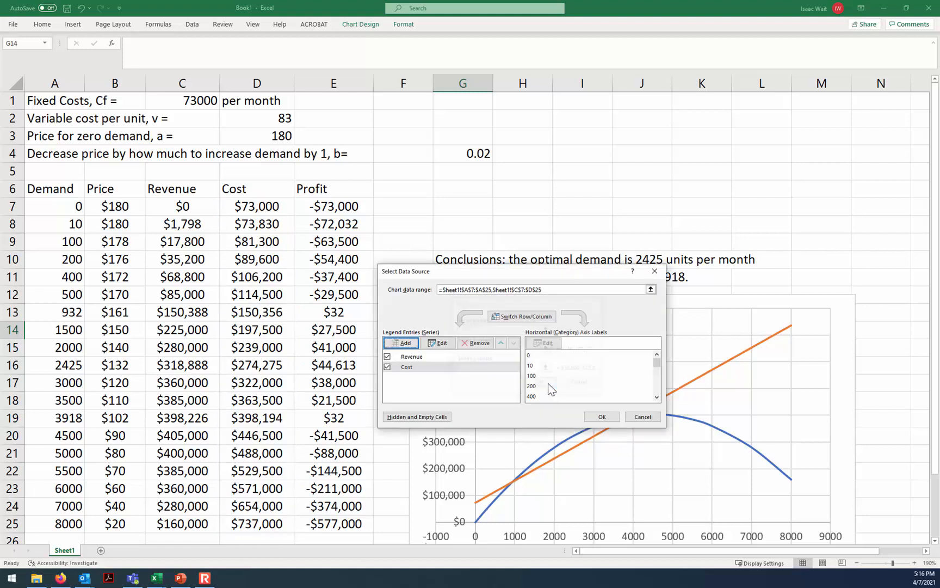
Step: Add a series named Profit with X values from A7:A25 and Y values from E7:E25, and accept the chart's data source
{"action": "left_click", "coordinate": [405, 344]}
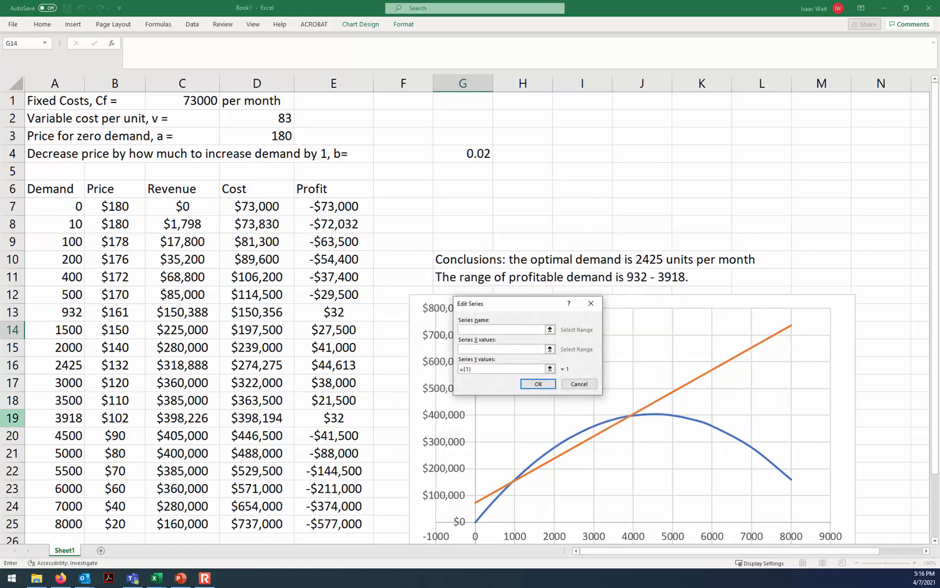
{"action": "type", "text": "Profit"}
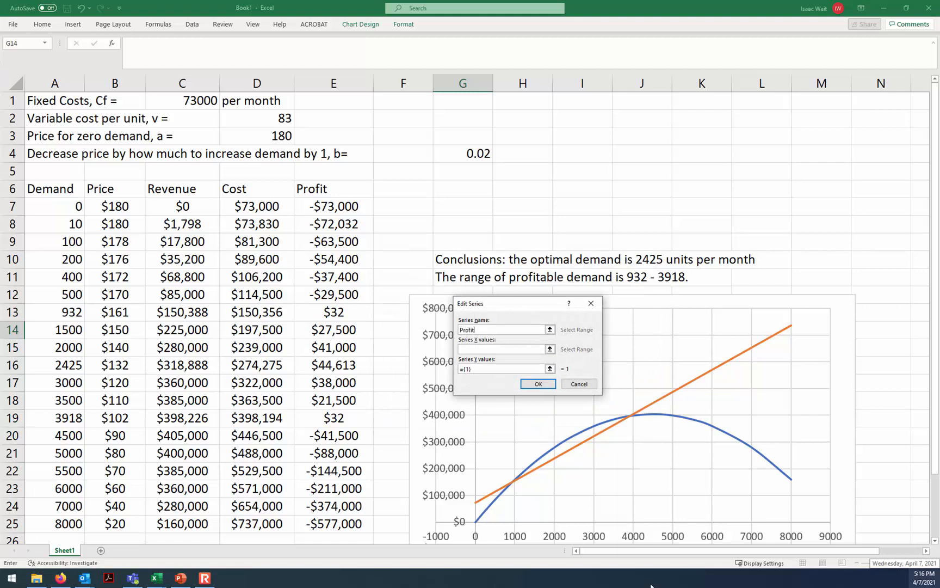
{"action": "left_click", "coordinate": [548, 349]}
{"action": "left_click_drag", "start_coordinate": [52, 206], "coordinate": [69, 517]}
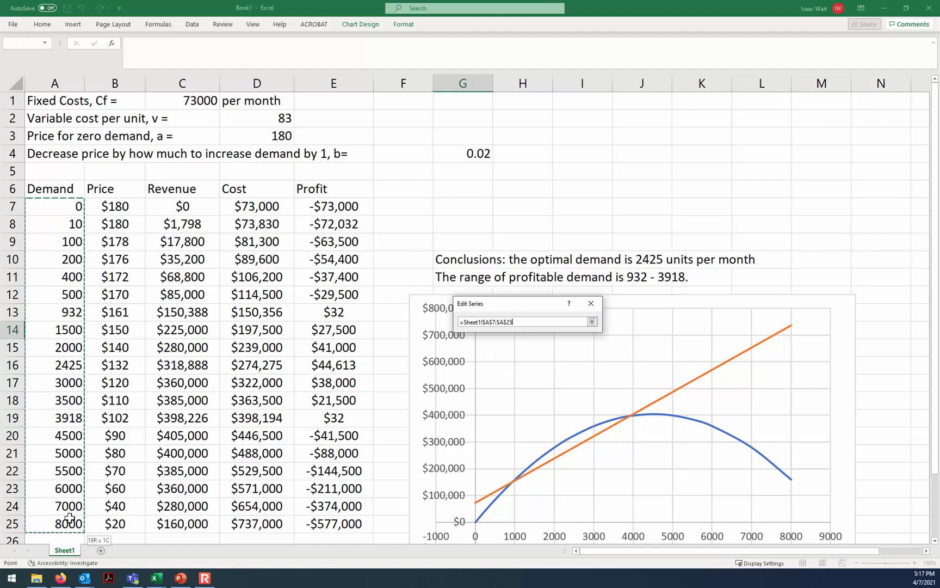
{"action": "left_click", "coordinate": [592, 321]}
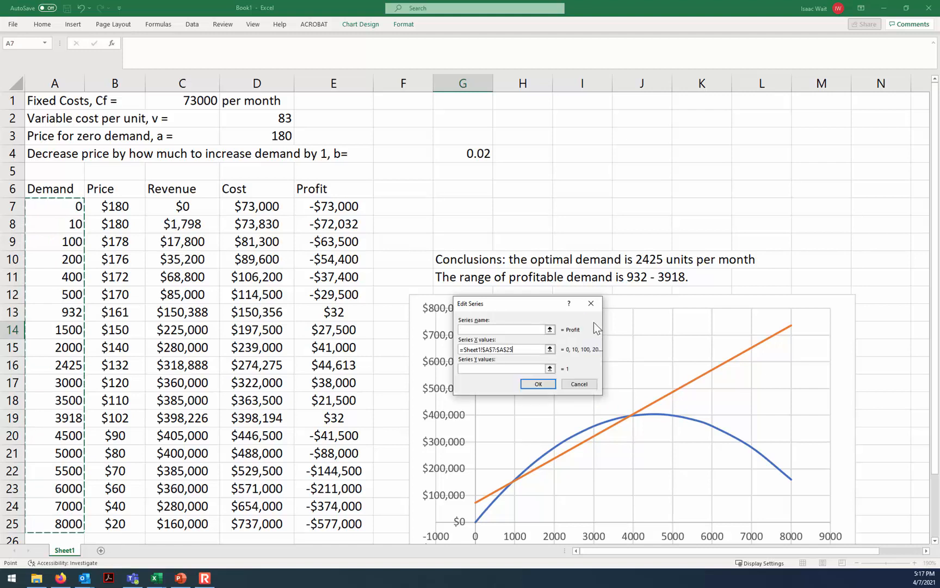
{"action": "left_click", "coordinate": [550, 368]}
{"action": "left_click", "coordinate": [327, 206]}
{"action": "left_click_drag", "start_coordinate": [327, 205], "coordinate": [334, 524]}
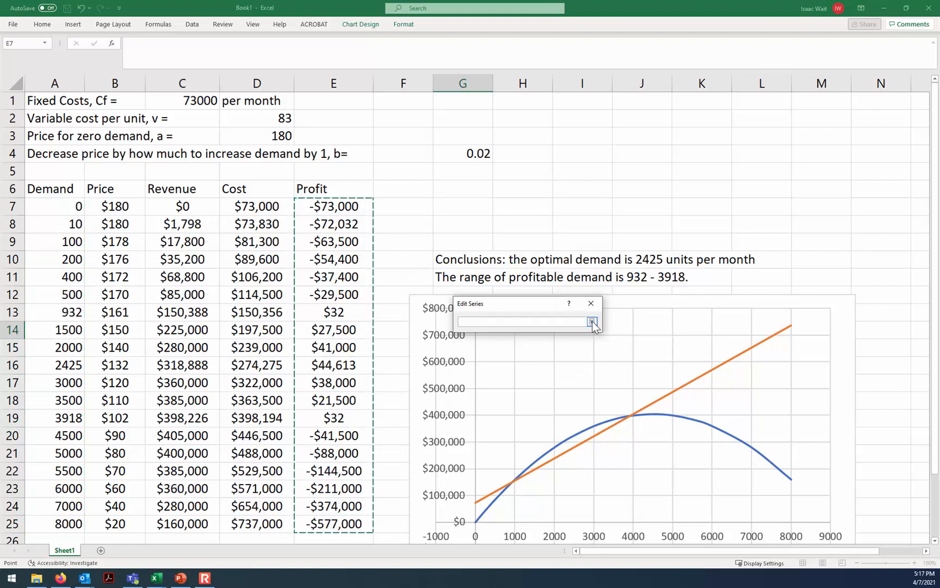
{"action": "left_click", "coordinate": [592, 321]}
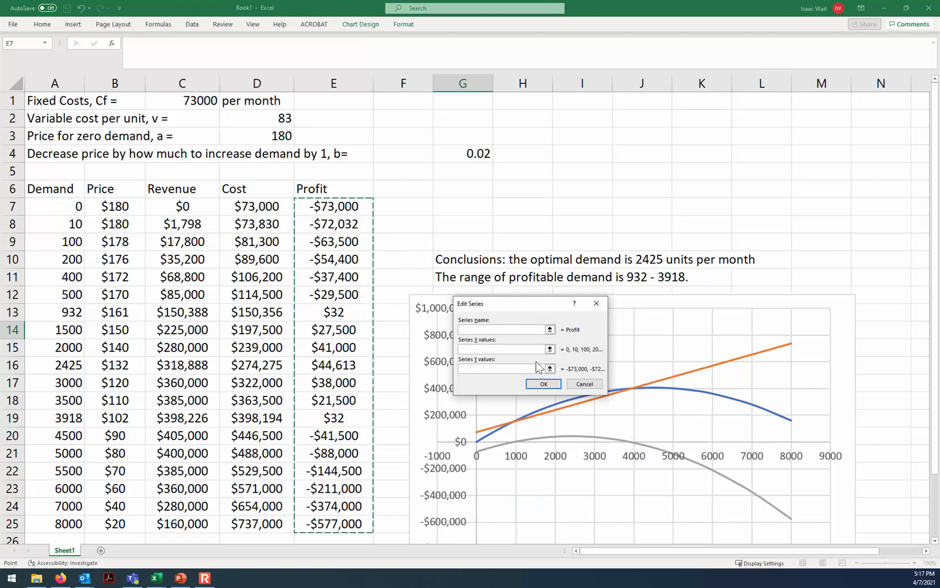
{"action": "left_click", "coordinate": [543, 384]}
{"action": "left_click", "coordinate": [603, 416]}
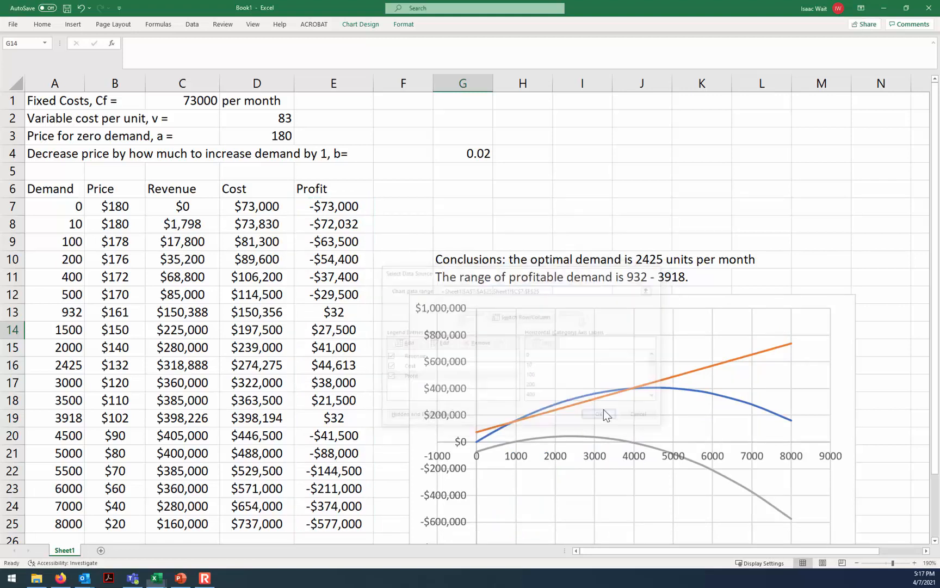
Step: Add axis titles to the revenue, cost and profit chart
{"action": "scroll", "coordinate": [873, 428], "scroll_direction": "down", "scroll_amount": 1}
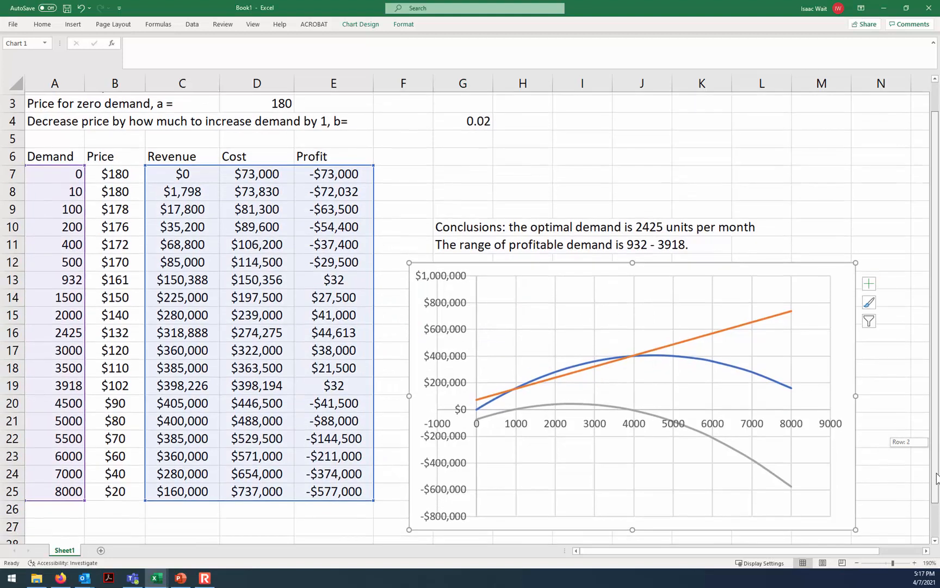
{"action": "left_click", "coordinate": [873, 428]}
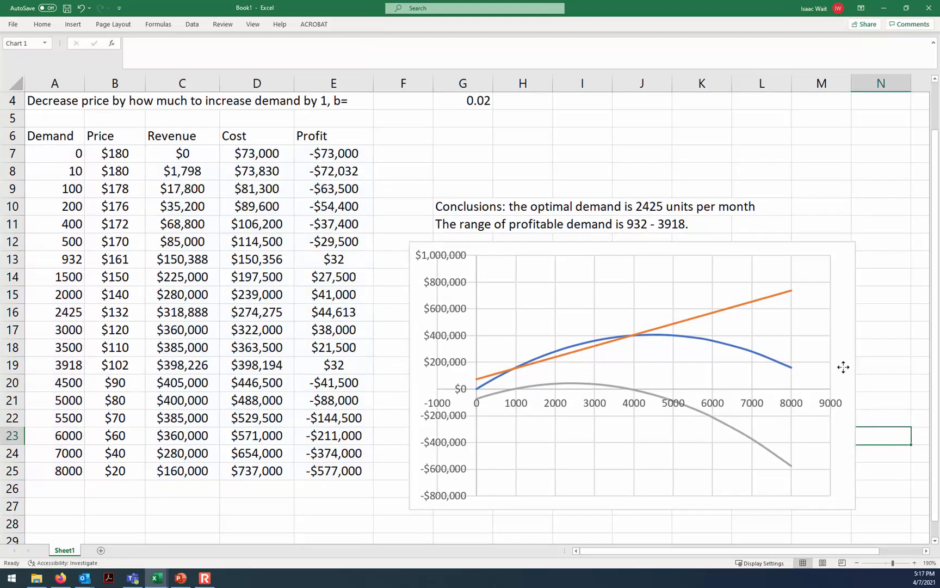
{"action": "left_click", "coordinate": [843, 367]}
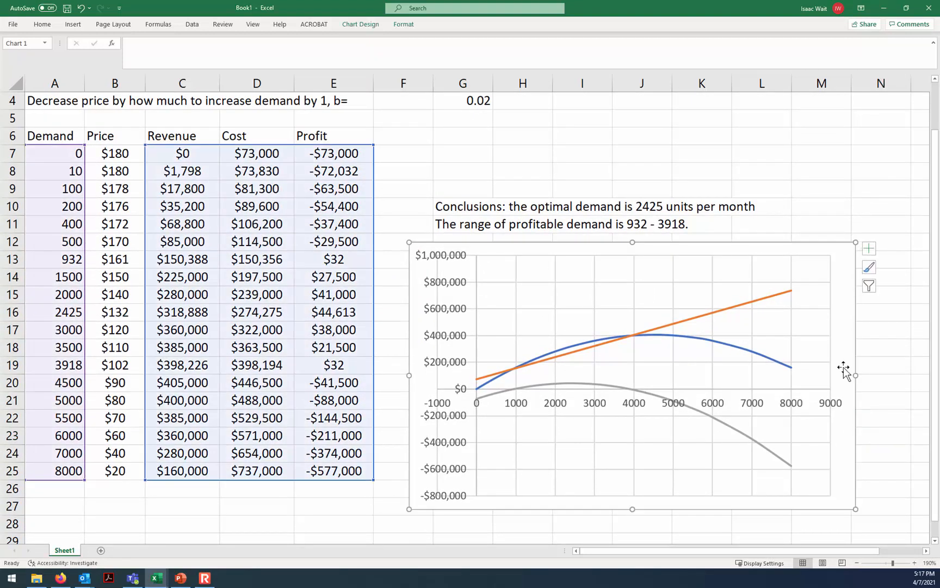
{"action": "left_click", "coordinate": [869, 248]}
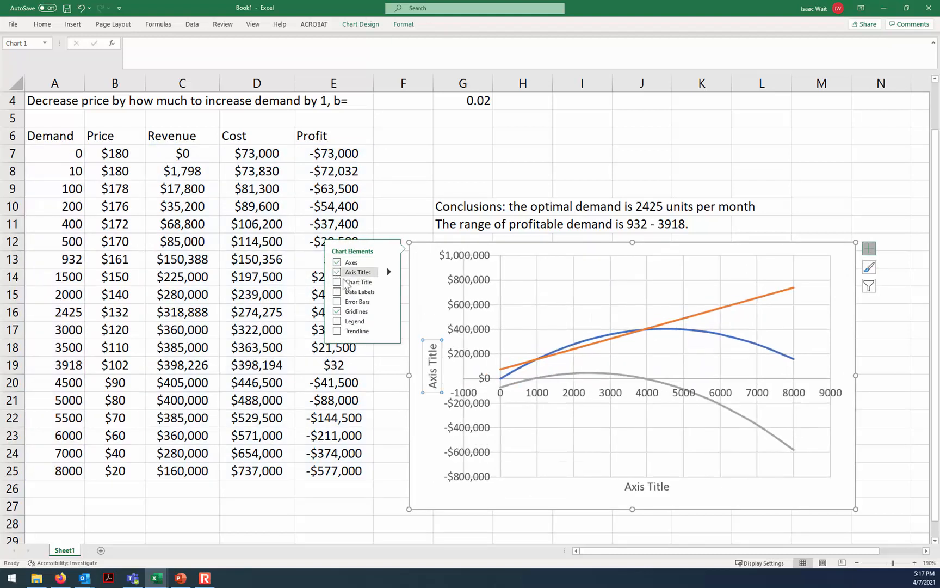
Step: Title the chart's horizontal axis "Demand (number of units sold per month)"
{"action": "double_click", "coordinate": [651, 484]}
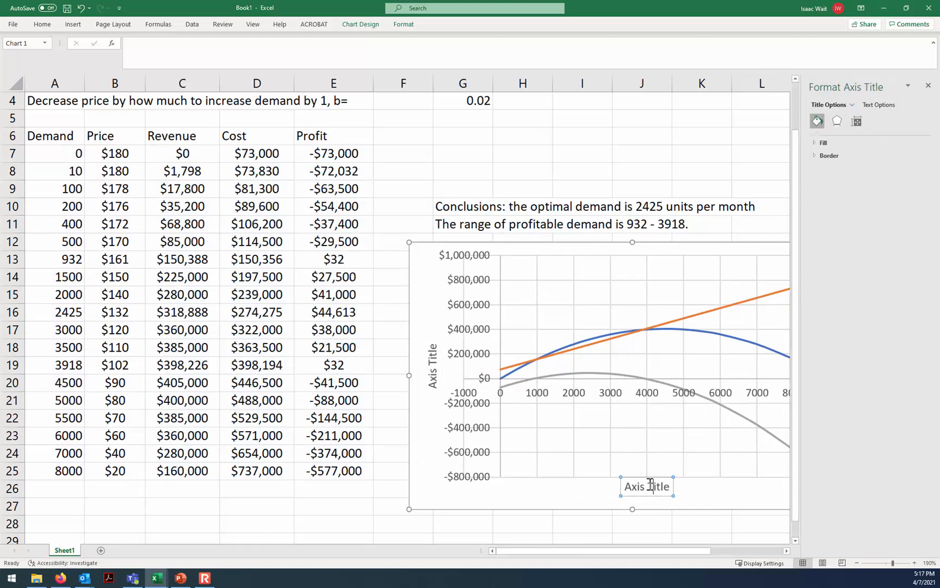
{"action": "triple_click", "coordinate": [649, 485]}
{"action": "type", "text": "Demand (number of units sold"}
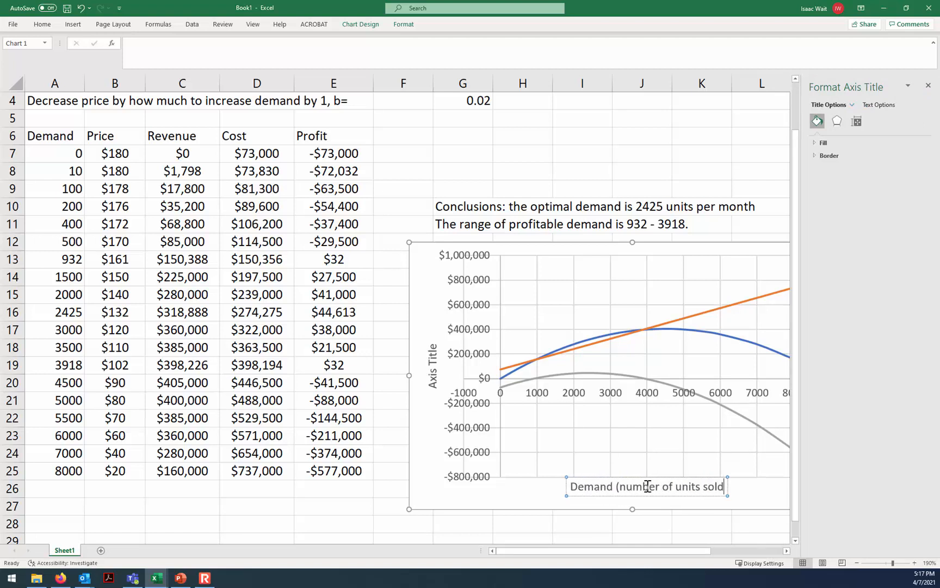
{"action": "type", "text": " per month)"}
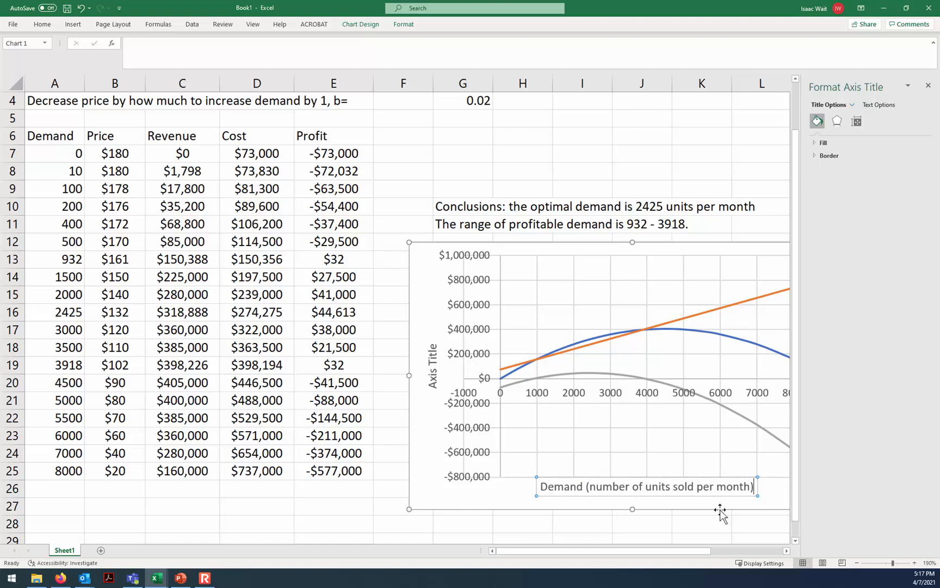
Step: Title the chart's vertical axis "Amount of Money"
{"action": "left_click", "coordinate": [434, 380]}
{"action": "triple_click", "coordinate": [434, 380]}
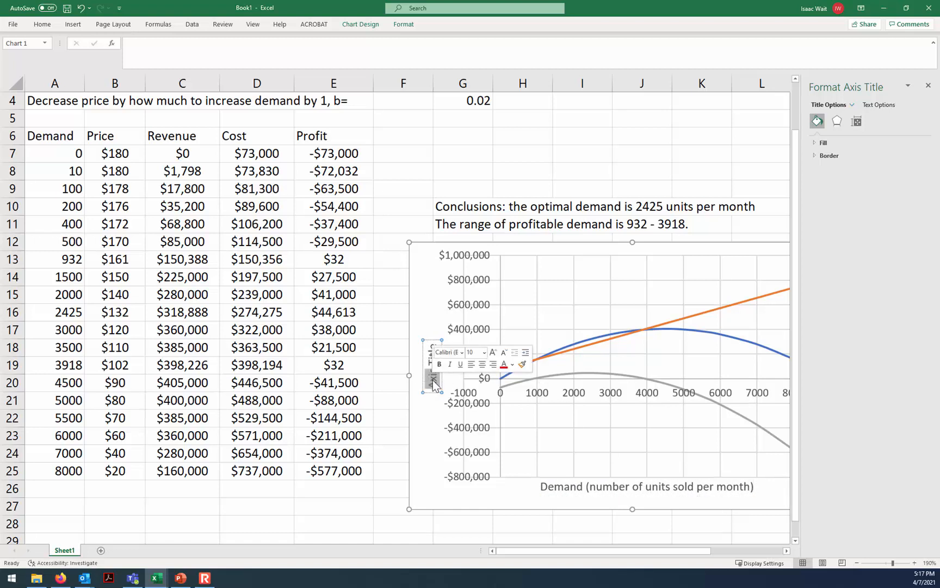
{"action": "type", "text": "Amoung of m"}
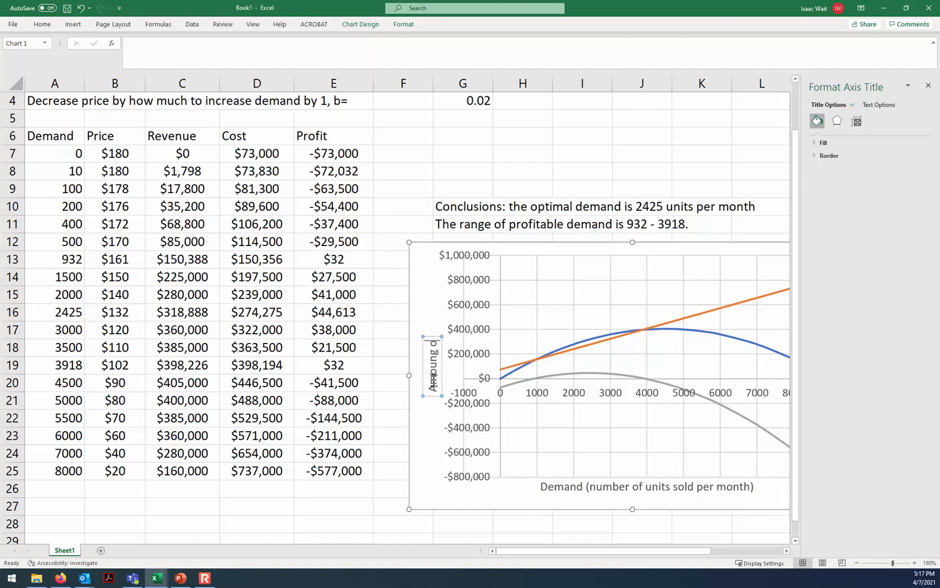
{"action": "key", "text": "BackSpace"}
{"action": "key", "text": "BackSpace"}
{"action": "key", "text": "BackSpace"}
{"action": "key", "text": "BackSpace"}
{"action": "key", "text": "BackSpace"}
{"action": "key", "text": "BackSpace"}
{"action": "type", "text": "t of"}
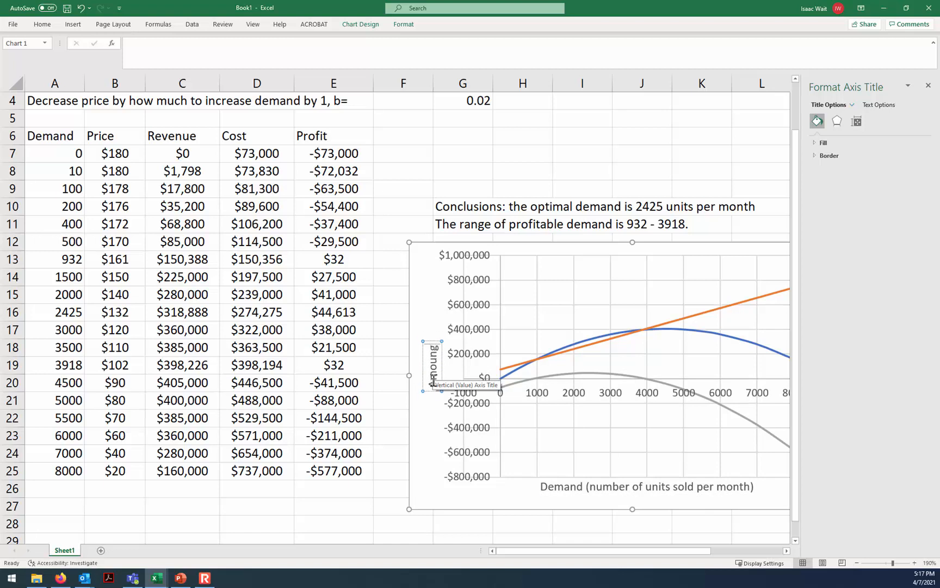
{"action": "type", "text": " Money"}
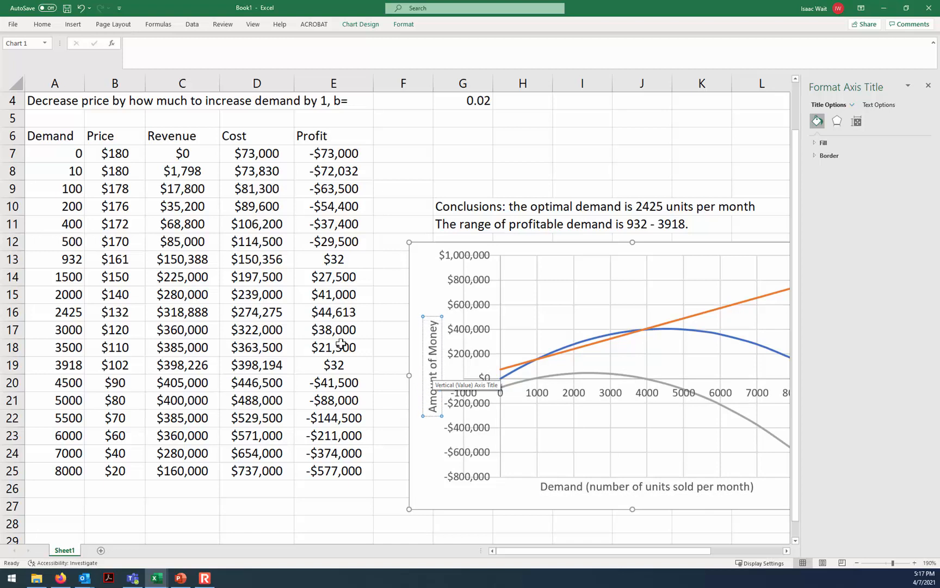
{"action": "left_click", "coordinate": [385, 346]}
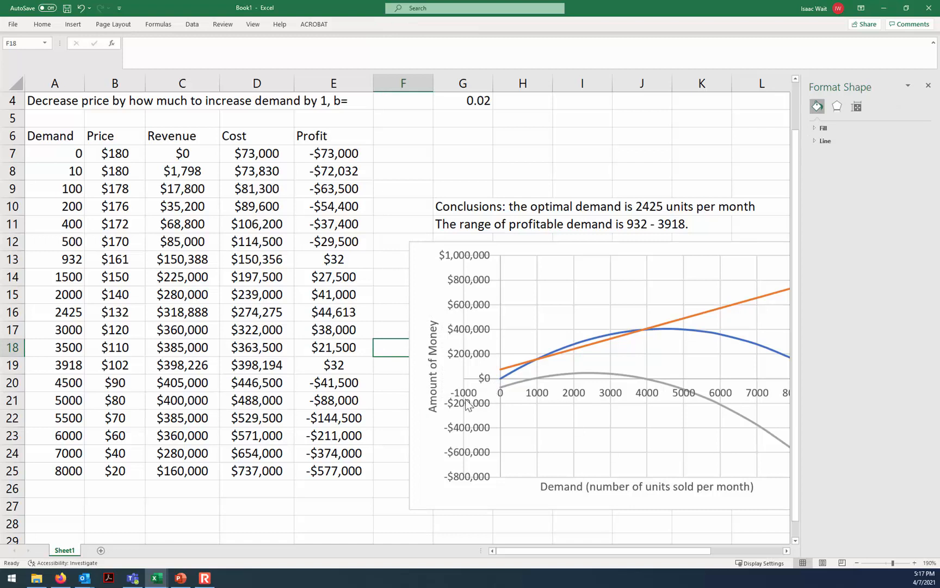
Step: Set the minimum bound of the chart's vertical axis to 0
{"action": "right_click", "coordinate": [477, 331]}
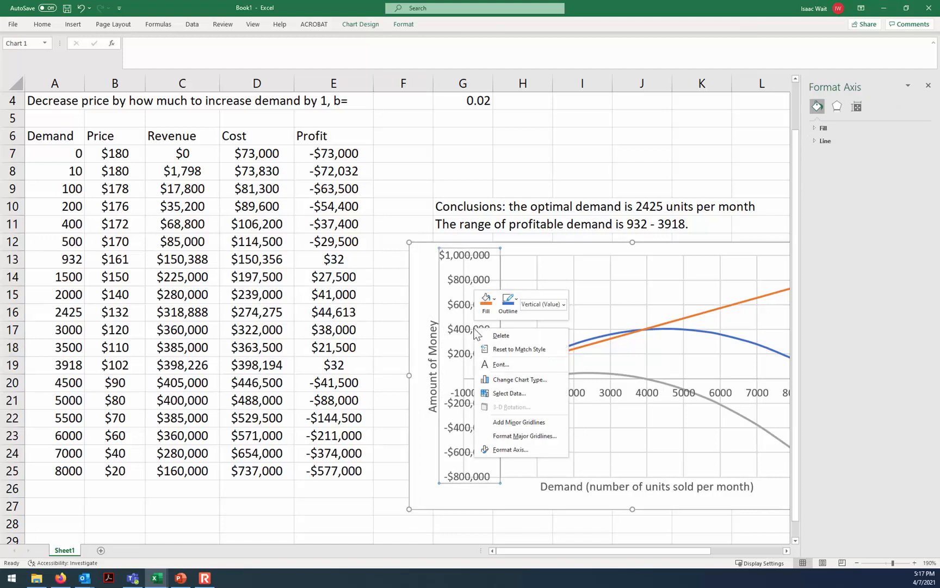
{"action": "left_click", "coordinate": [512, 449]}
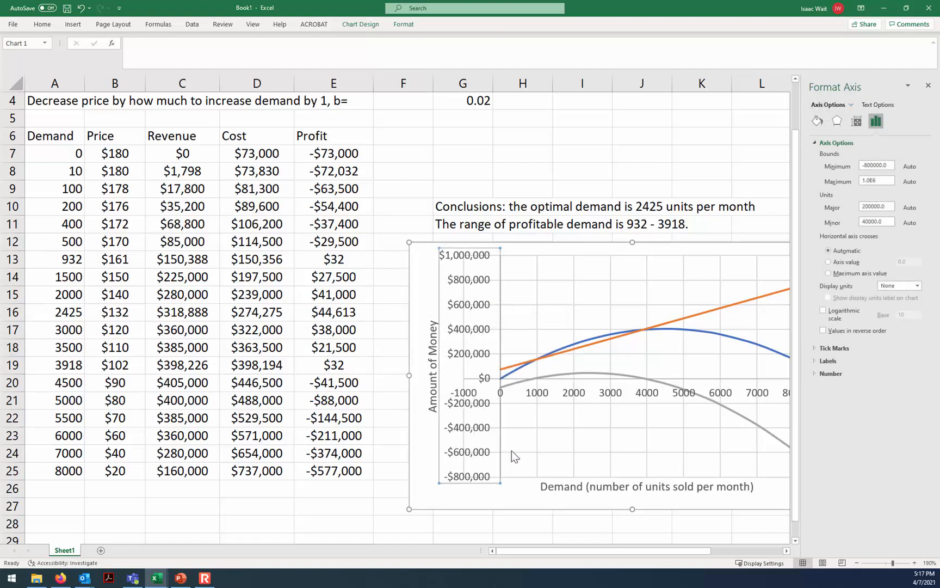
{"action": "left_click_drag", "start_coordinate": [889, 166], "coordinate": [845, 167]}
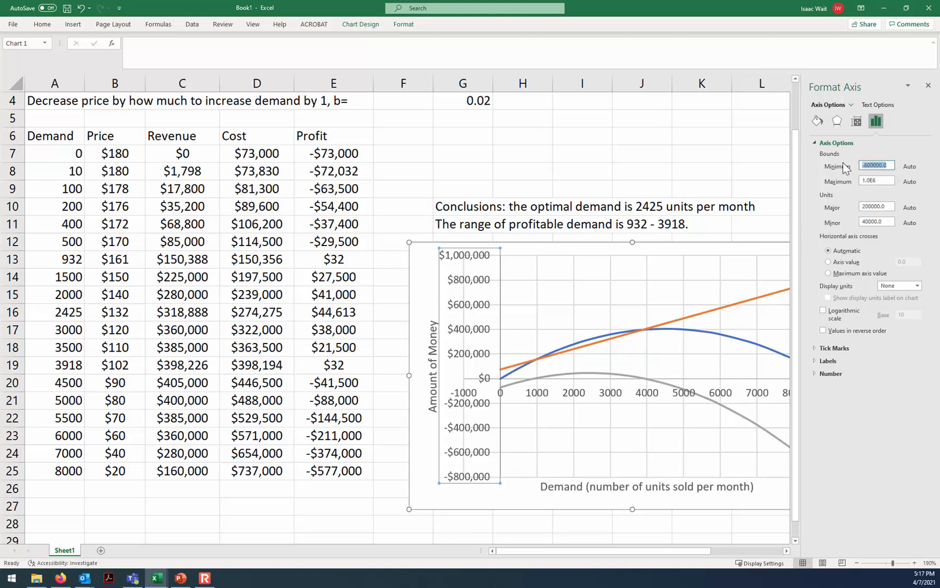
{"action": "type", "text": "0"}
{"action": "left_click", "coordinate": [890, 180]}
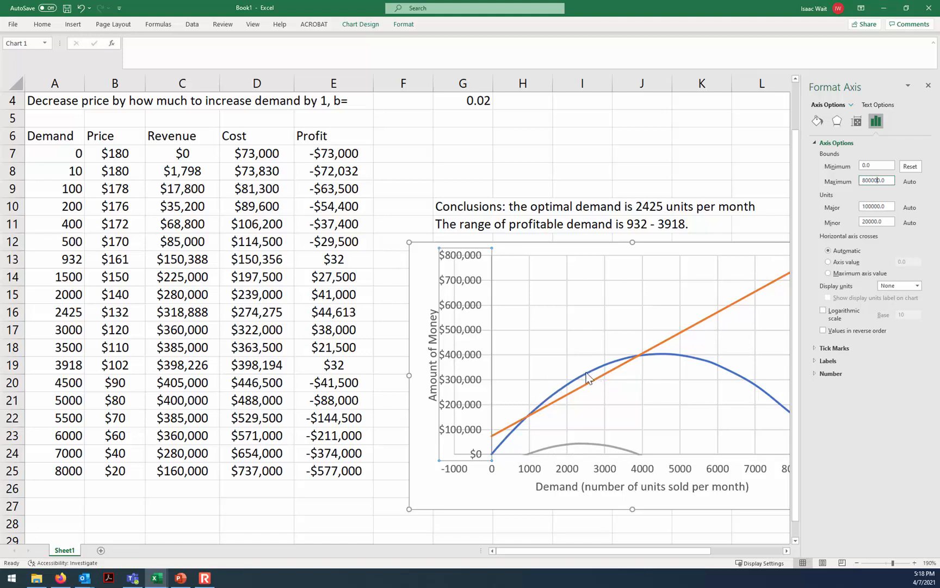
{"action": "left_click", "coordinate": [444, 487]}
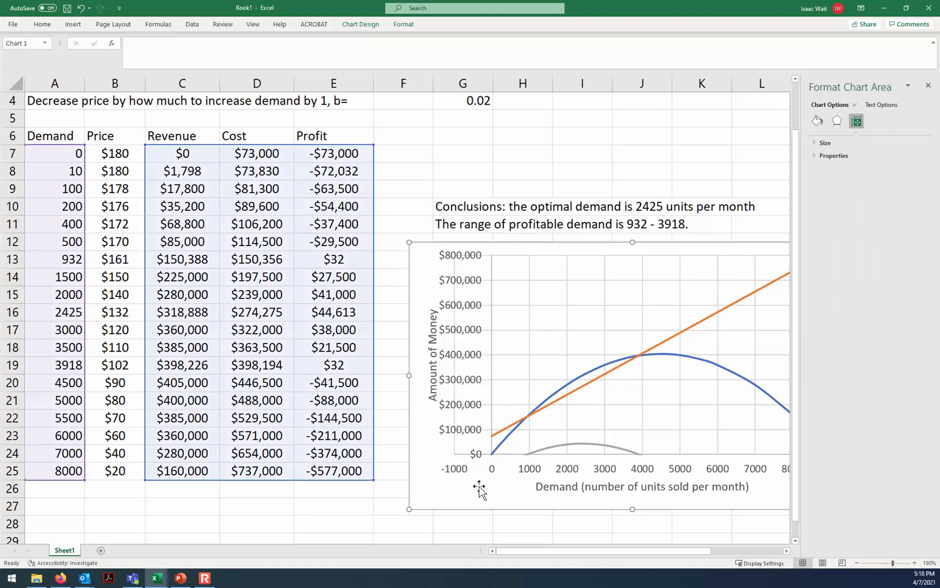
Step: Set the horizontal demand axis bounds to a minimum of 0 and a maximum of 6000
{"action": "right_click", "coordinate": [532, 471]}
{"action": "left_click", "coordinate": [563, 464]}
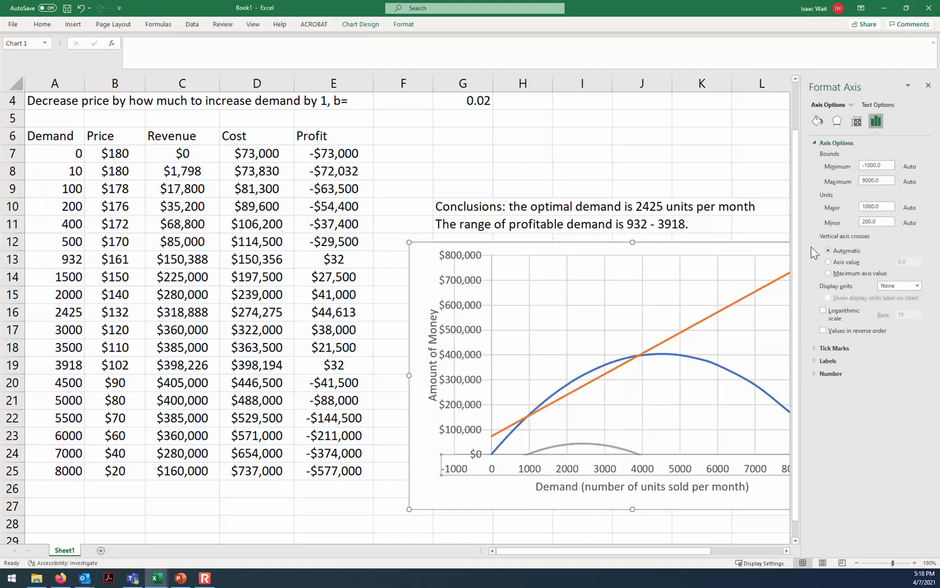
{"action": "left_click", "coordinate": [888, 163]}
{"action": "type", "text": "0"}
{"action": "left_click", "coordinate": [882, 183]}
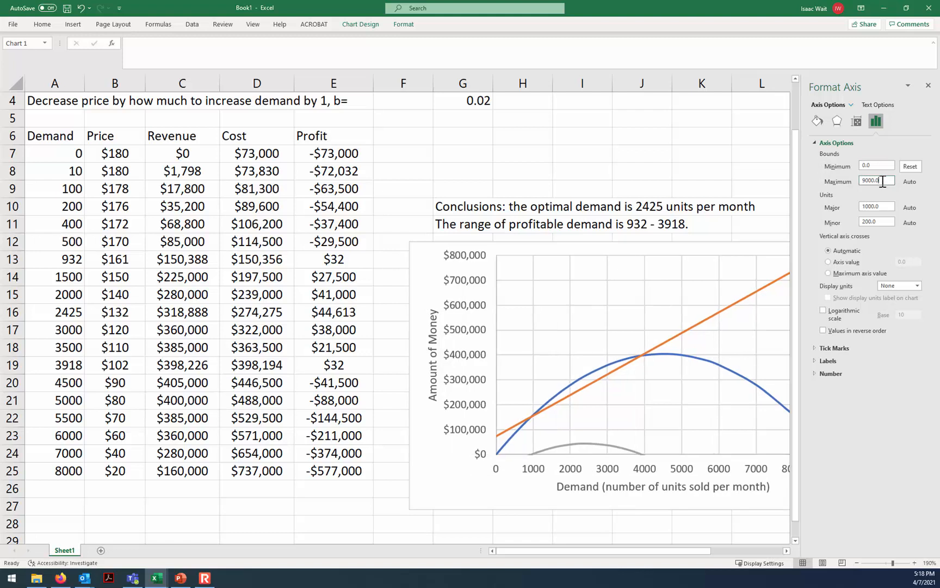
{"action": "left_click_drag", "start_coordinate": [637, 551], "coordinate": [674, 553]}
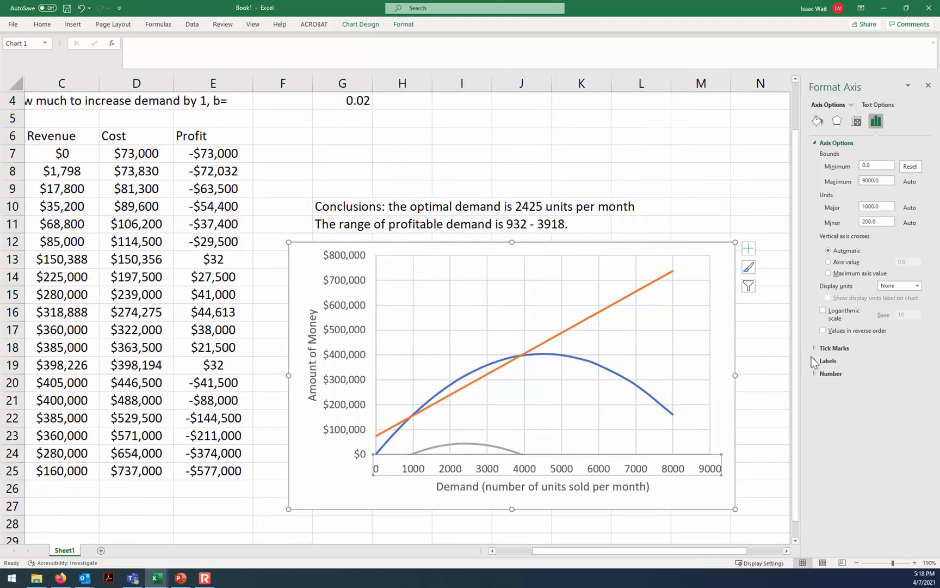
{"action": "double_click", "coordinate": [888, 179]}
{"action": "type", "text": "6000"}
{"action": "key", "text": "Return"}
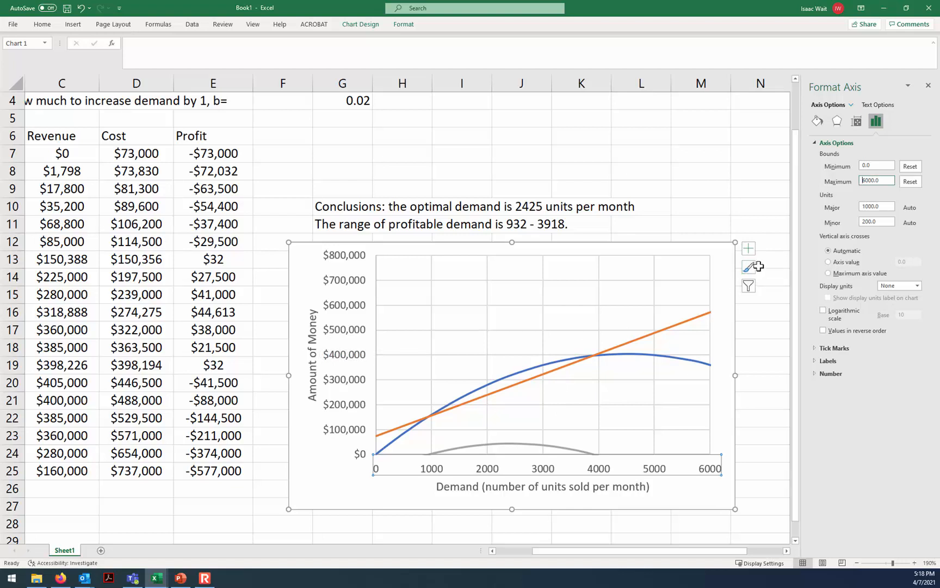
Step: Add a legend to the chart for the revenue, cost and profit curves
{"action": "left_click", "coordinate": [749, 249]}
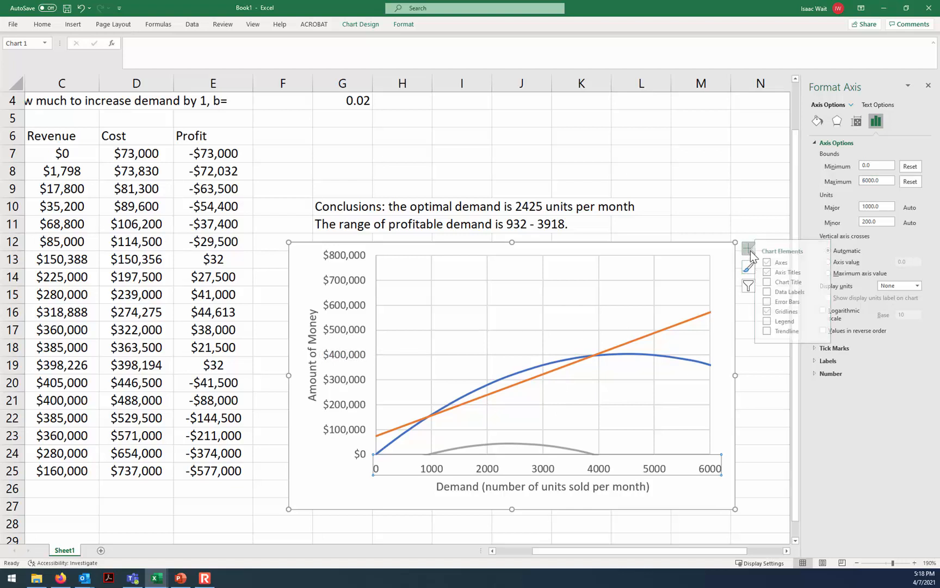
{"action": "left_click", "coordinate": [774, 322]}
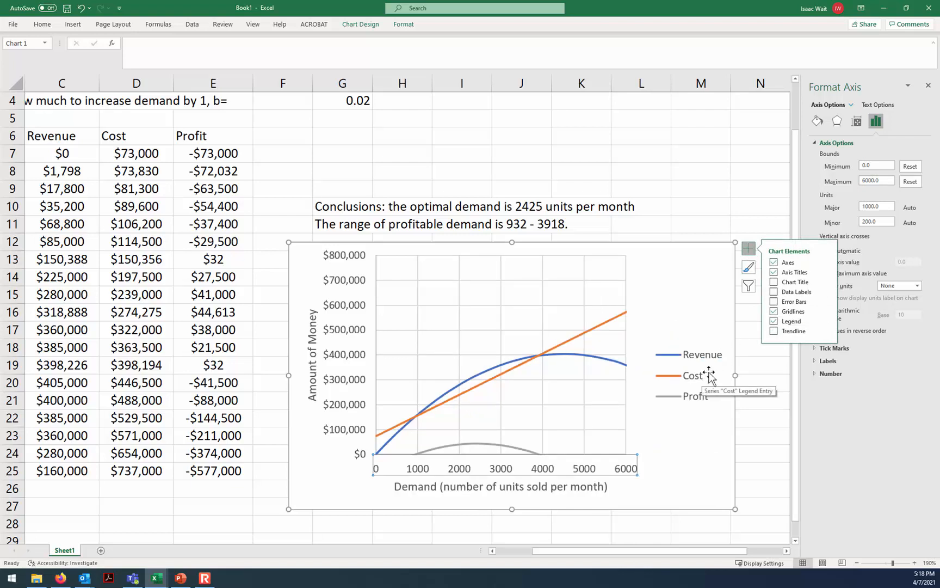
{"action": "left_click", "coordinate": [701, 206]}
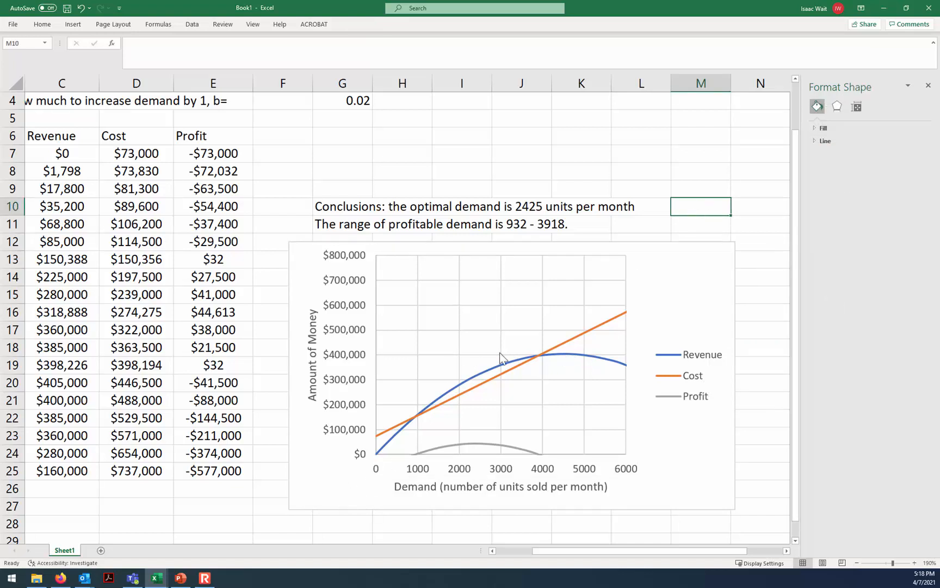
Step: Set the maximum bound of the chart's vertical axis to 600000
{"action": "left_click", "coordinate": [357, 334]}
{"action": "right_click", "coordinate": [357, 334]}
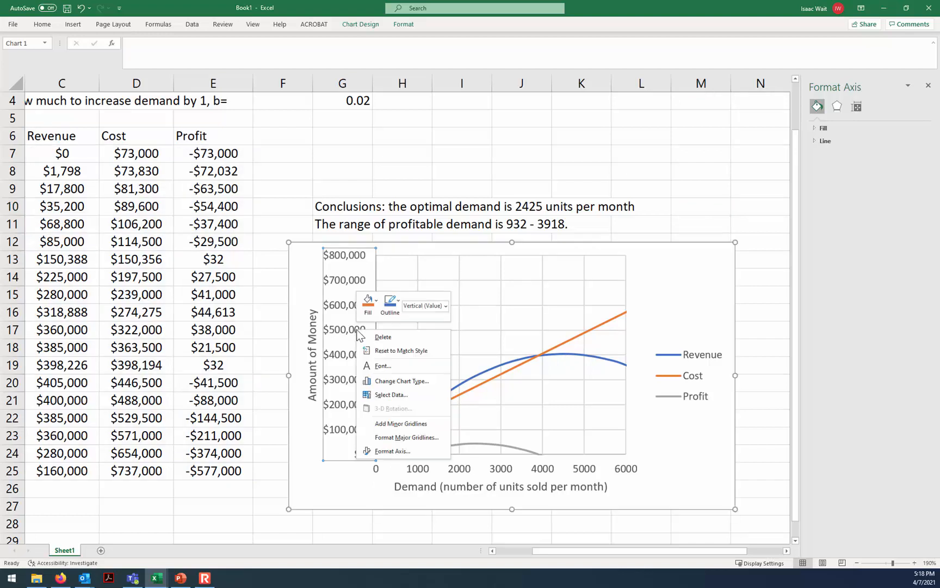
{"action": "left_click", "coordinate": [398, 450]}
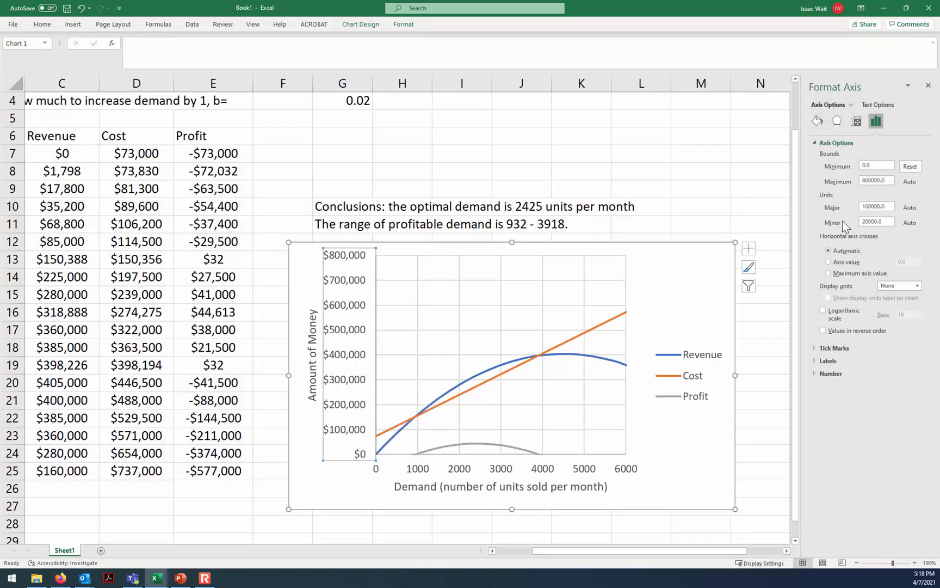
{"action": "left_click_drag", "start_coordinate": [891, 180], "coordinate": [840, 187]}
{"action": "type", "text": "600000"}
{"action": "key", "text": "Return"}
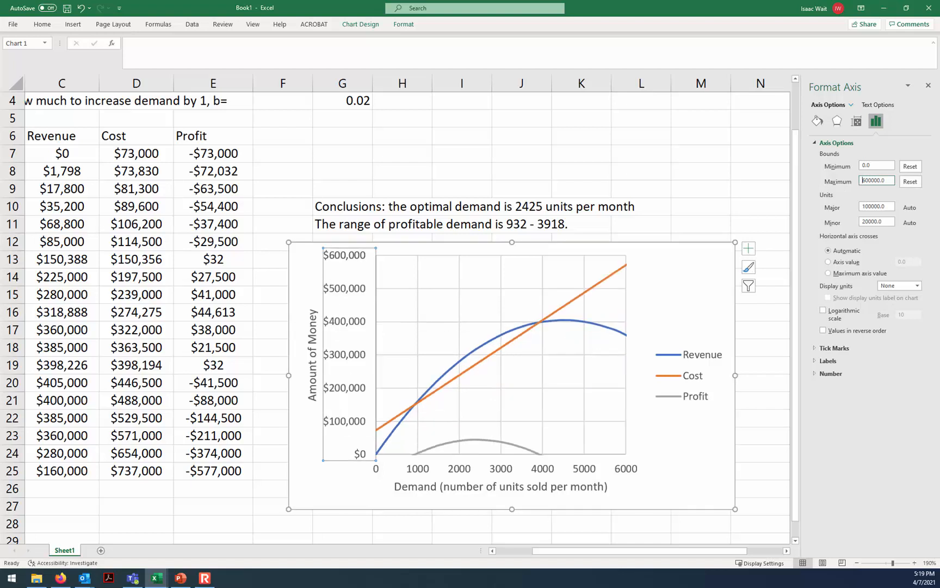
{"action": "left_click", "coordinate": [704, 214]}
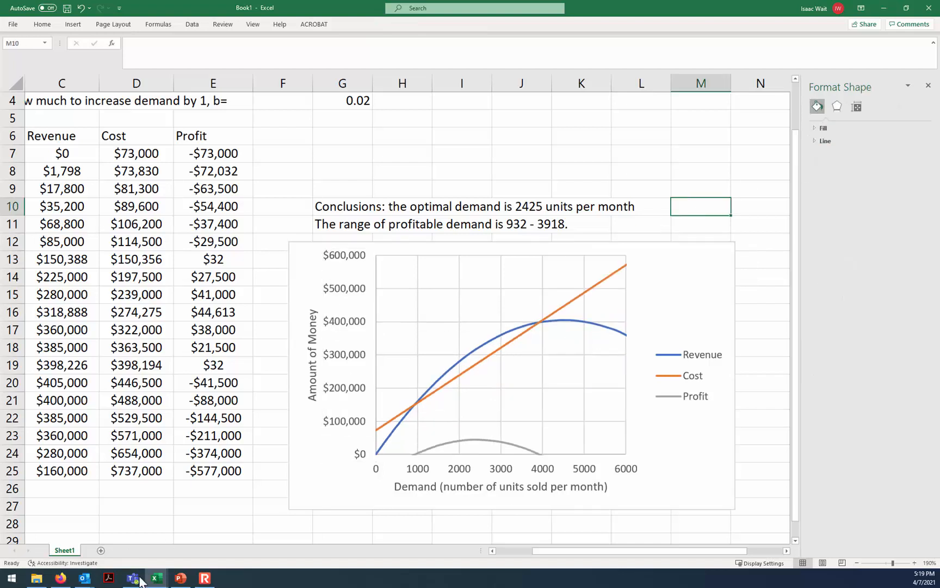
Step: Review the demand values in column A of the table alongside the chart
{"action": "mouse_move", "coordinate": [194, 584]}
{"action": "left_click_drag", "start_coordinate": [566, 550], "coordinate": [489, 552]}
{"action": "left_click", "coordinate": [46, 154]}
{"action": "left_click", "coordinate": [51, 174]}
{"action": "left_click", "coordinate": [58, 211]}
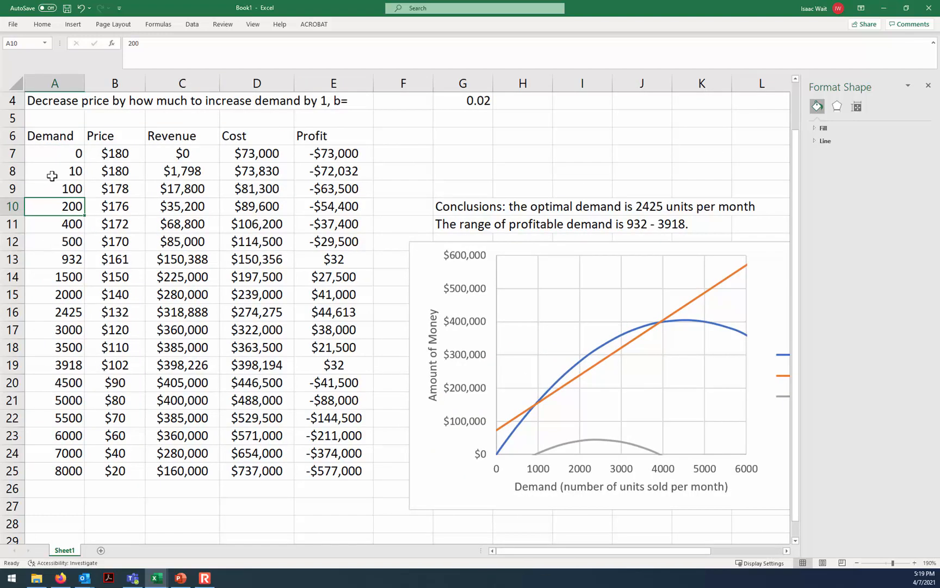
{"action": "left_click", "coordinate": [57, 154]}
{"action": "left_click", "coordinate": [54, 275]}
{"action": "left_click", "coordinate": [57, 294]}
{"action": "left_click", "coordinate": [70, 328]}
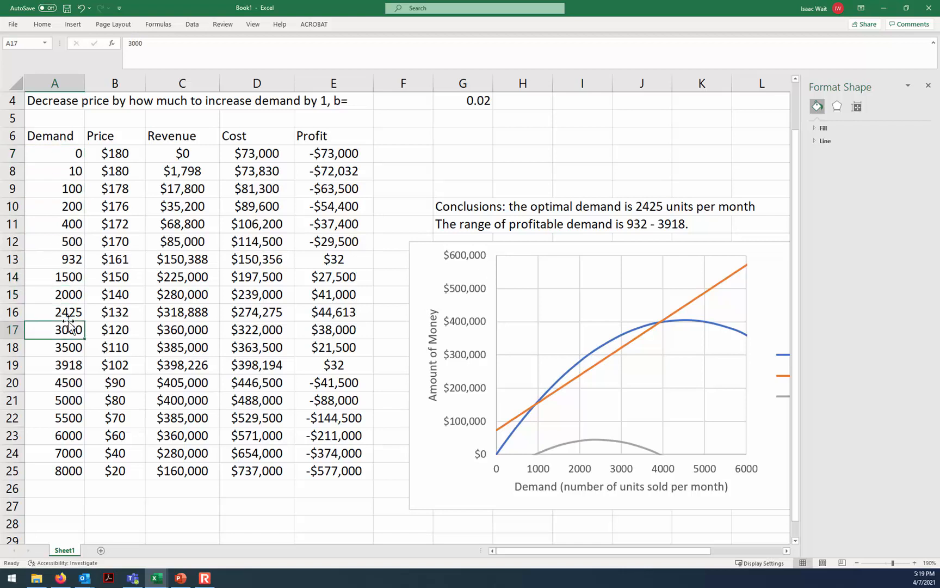